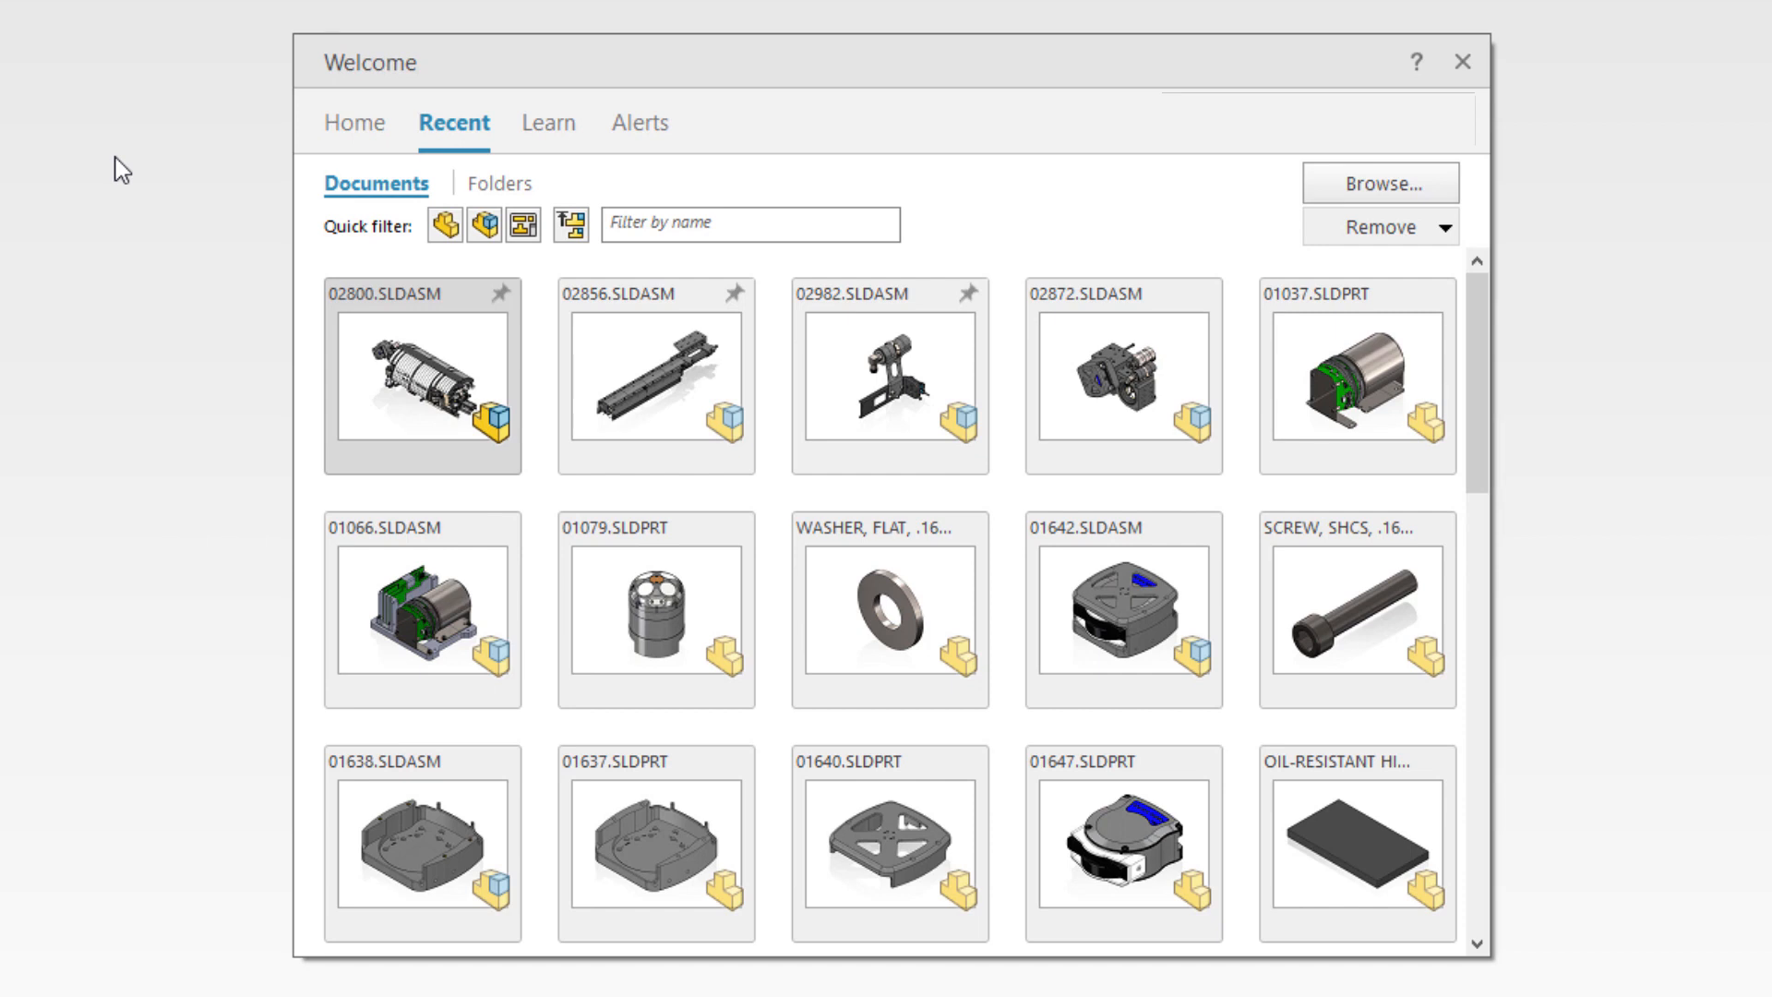
# - Open the recent assembly 02800.SLDASM in Lightweight mode
pyautogui.click(505, 463)
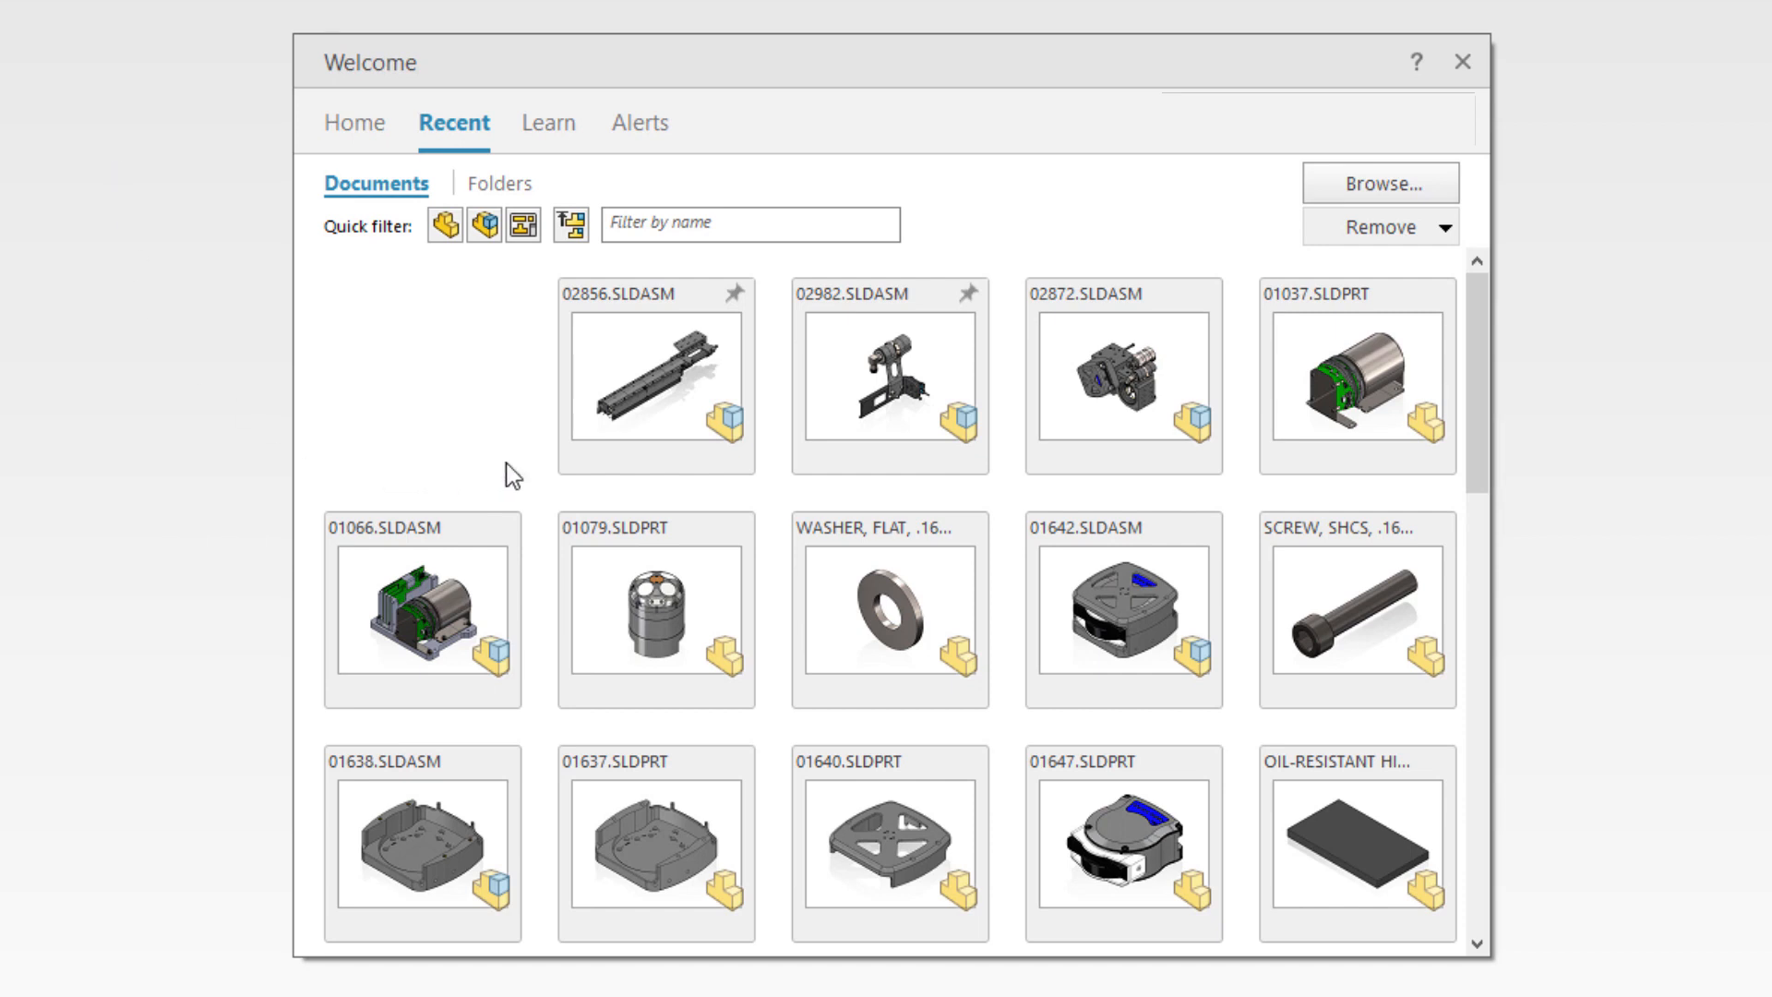
pyautogui.click(723, 498)
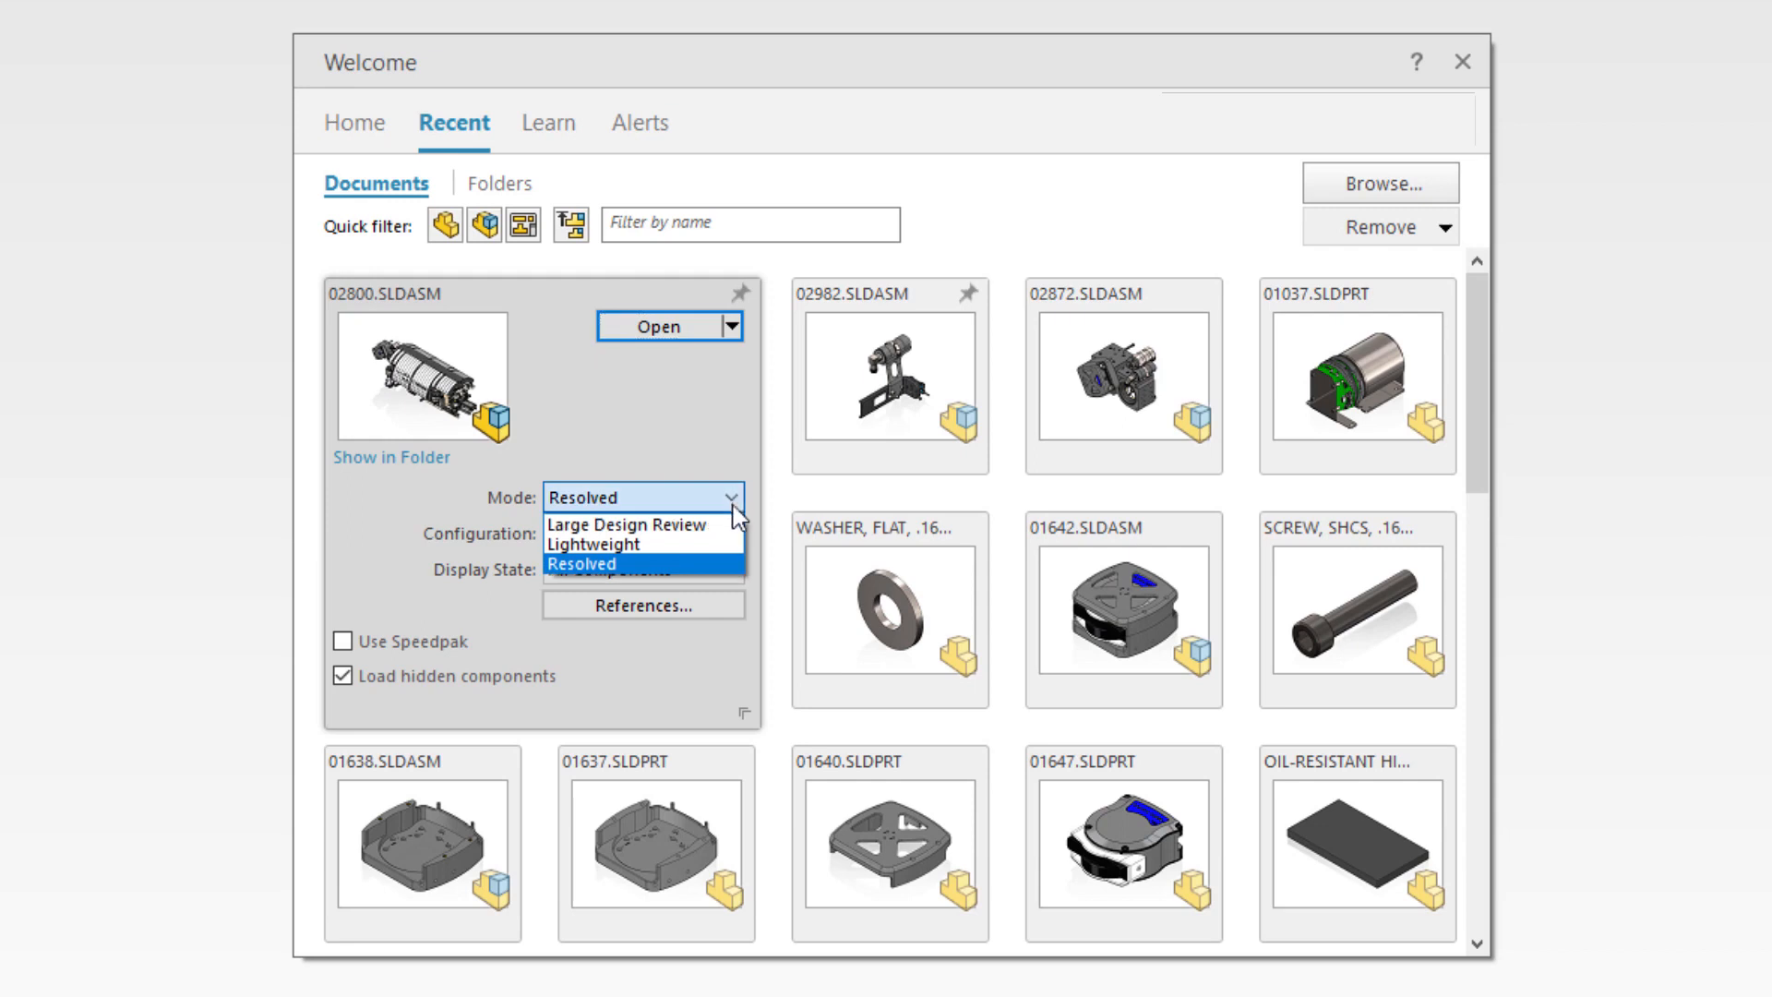
pyautogui.click(713, 540)
pyautogui.click(715, 334)
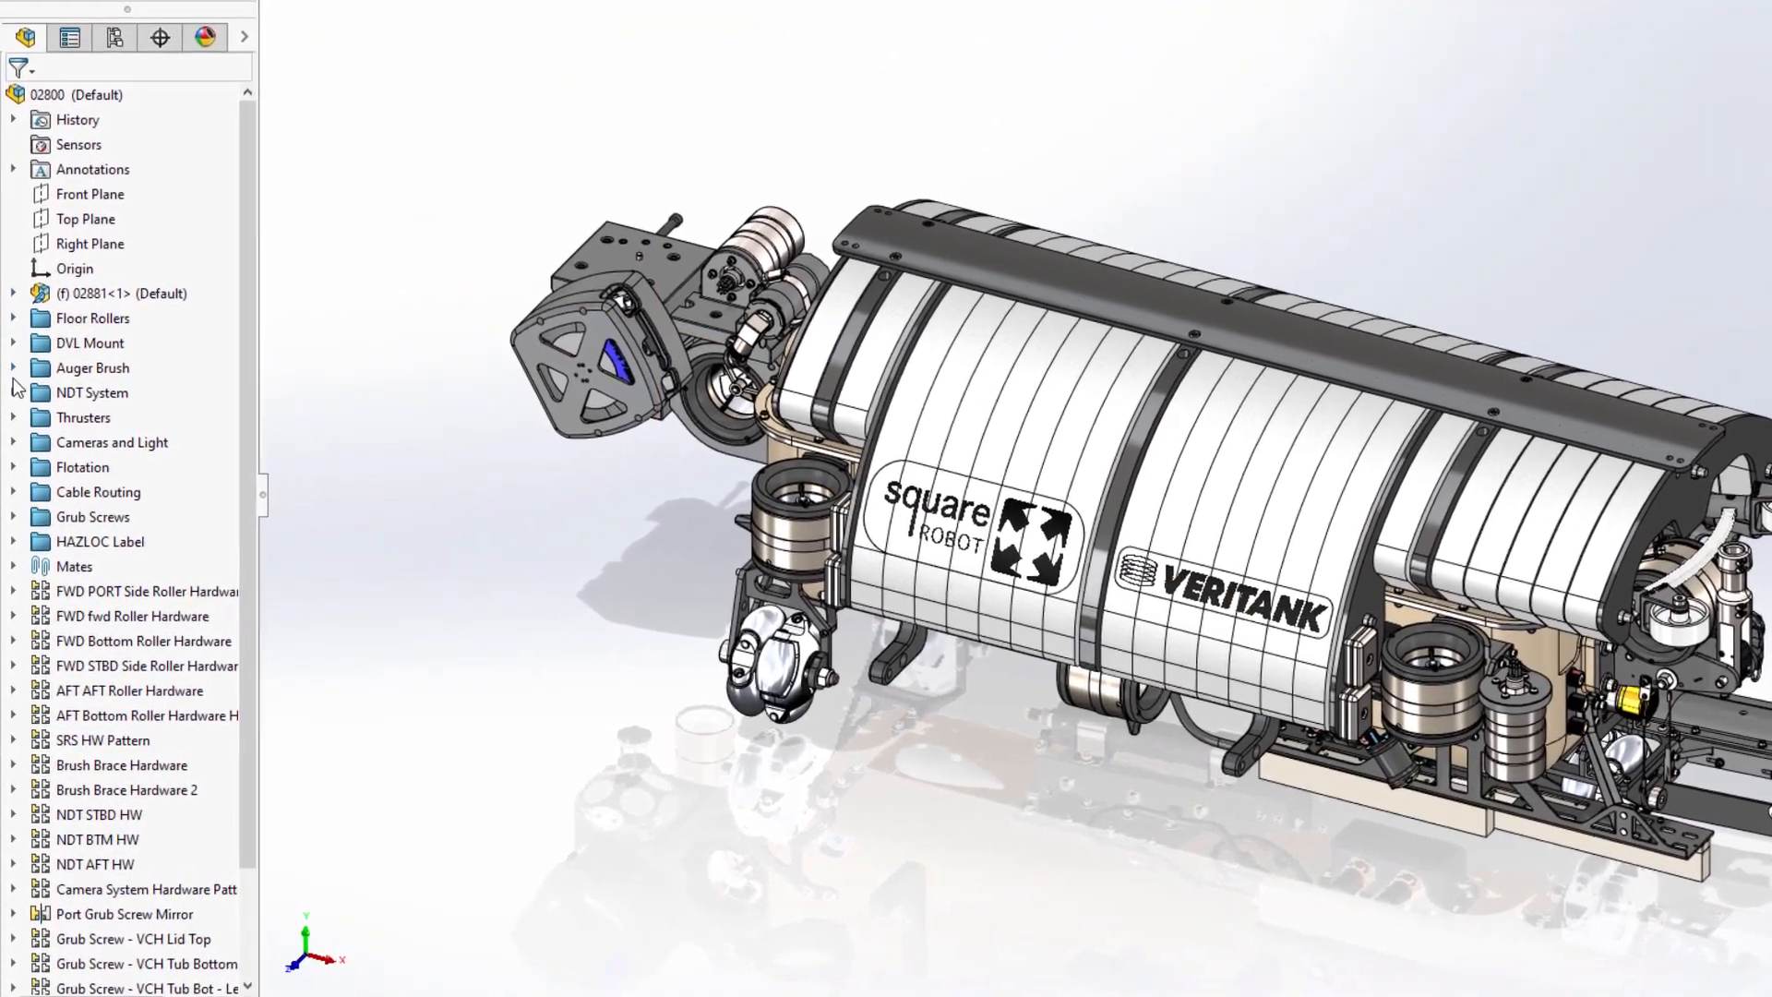
# - Examine the tree contents of the Auger Brush folder, its 02856 subassembly and the nested Brushroll folder
pyautogui.click(13, 378)
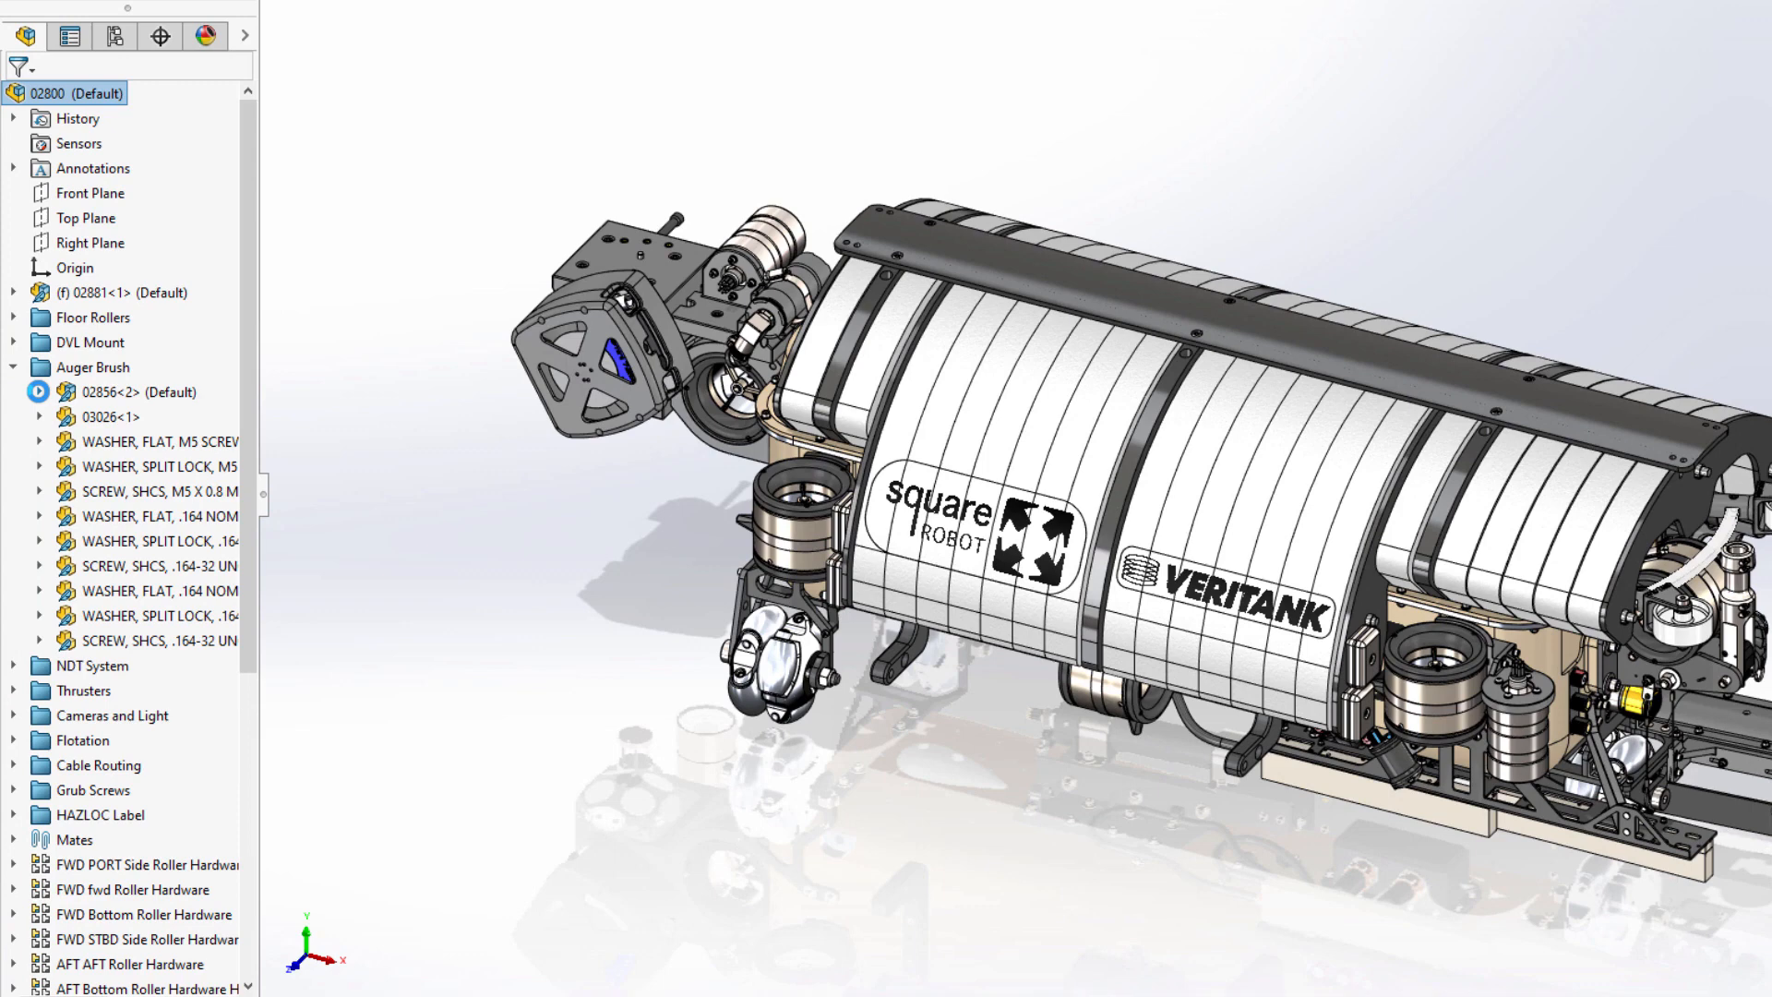
pyautogui.click(38, 391)
pyautogui.scroll(7, 38, 392)
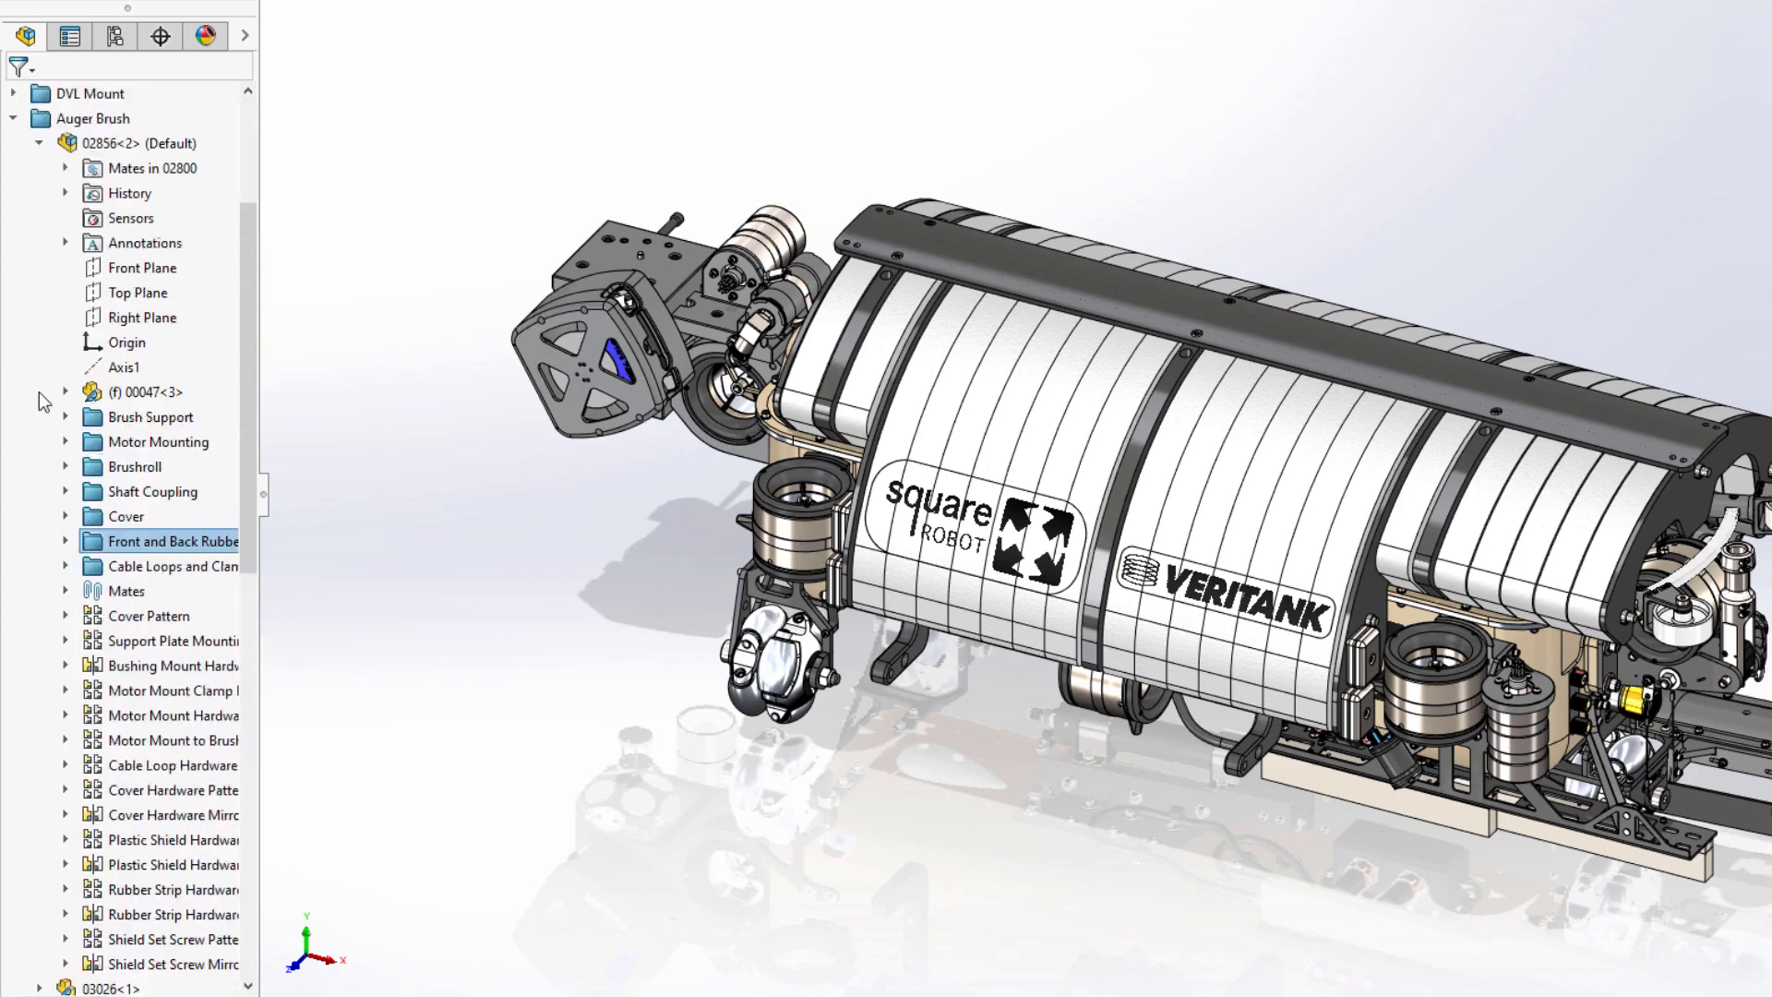
pyautogui.click(65, 542)
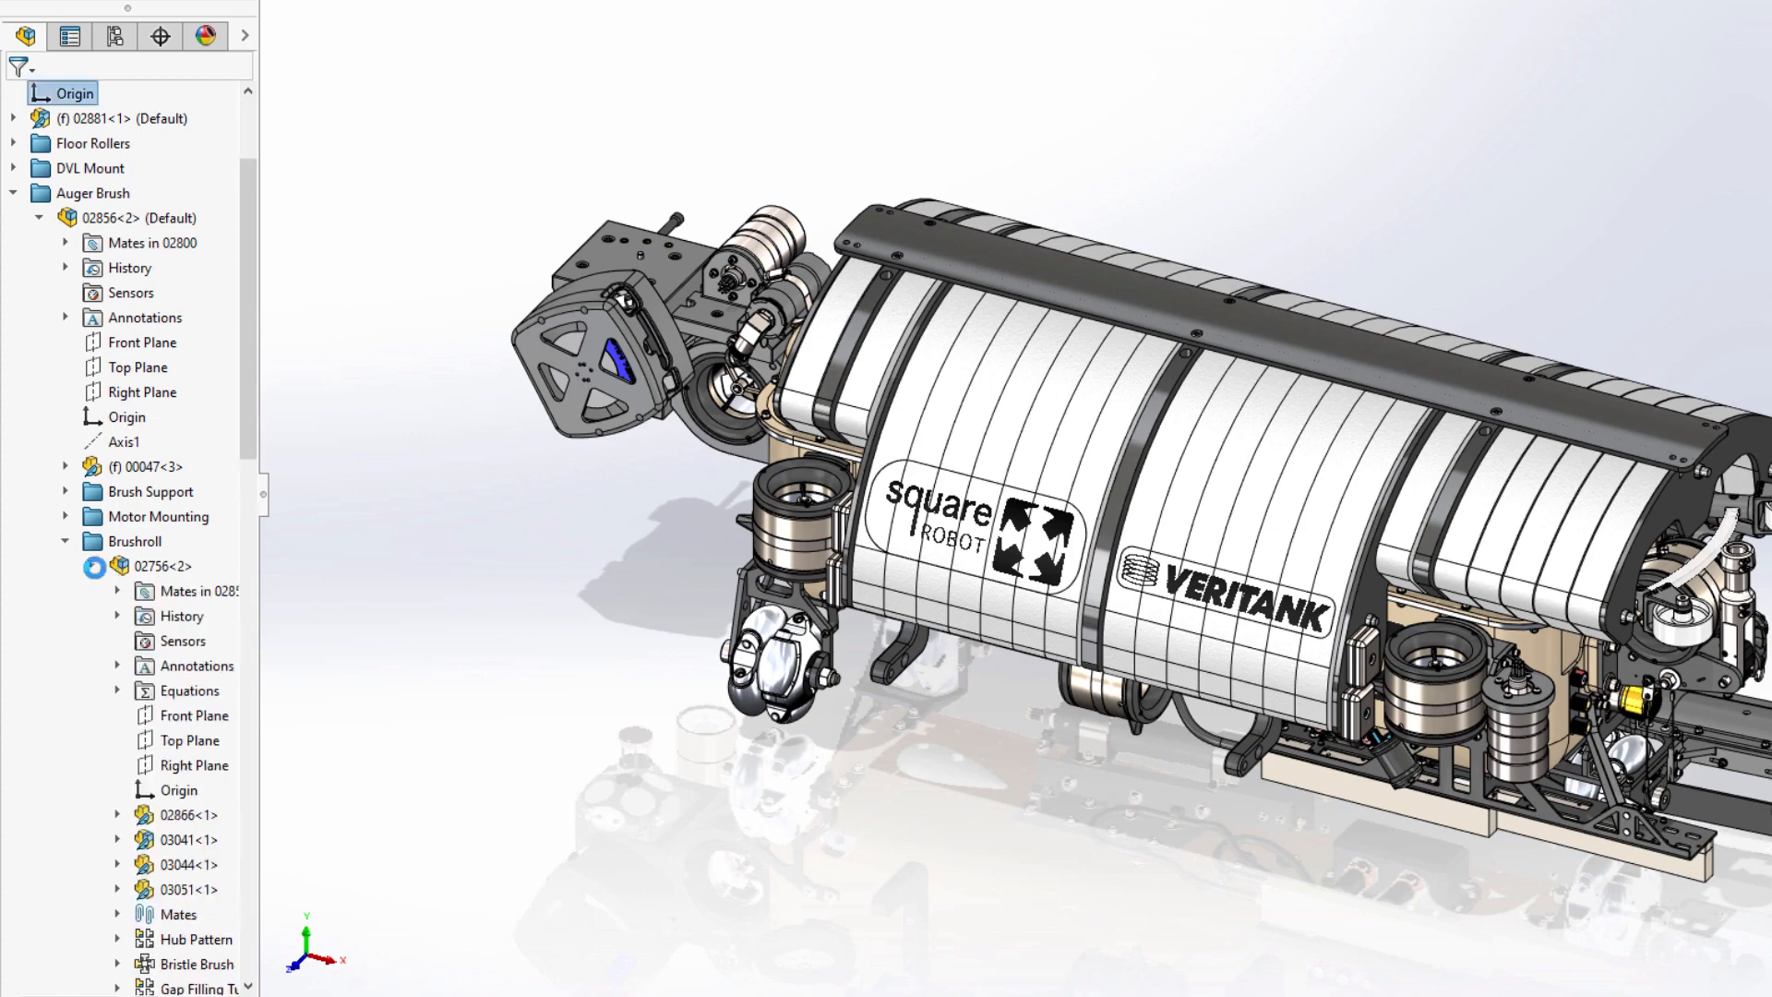
pyautogui.click(93, 566)
pyautogui.click(65, 543)
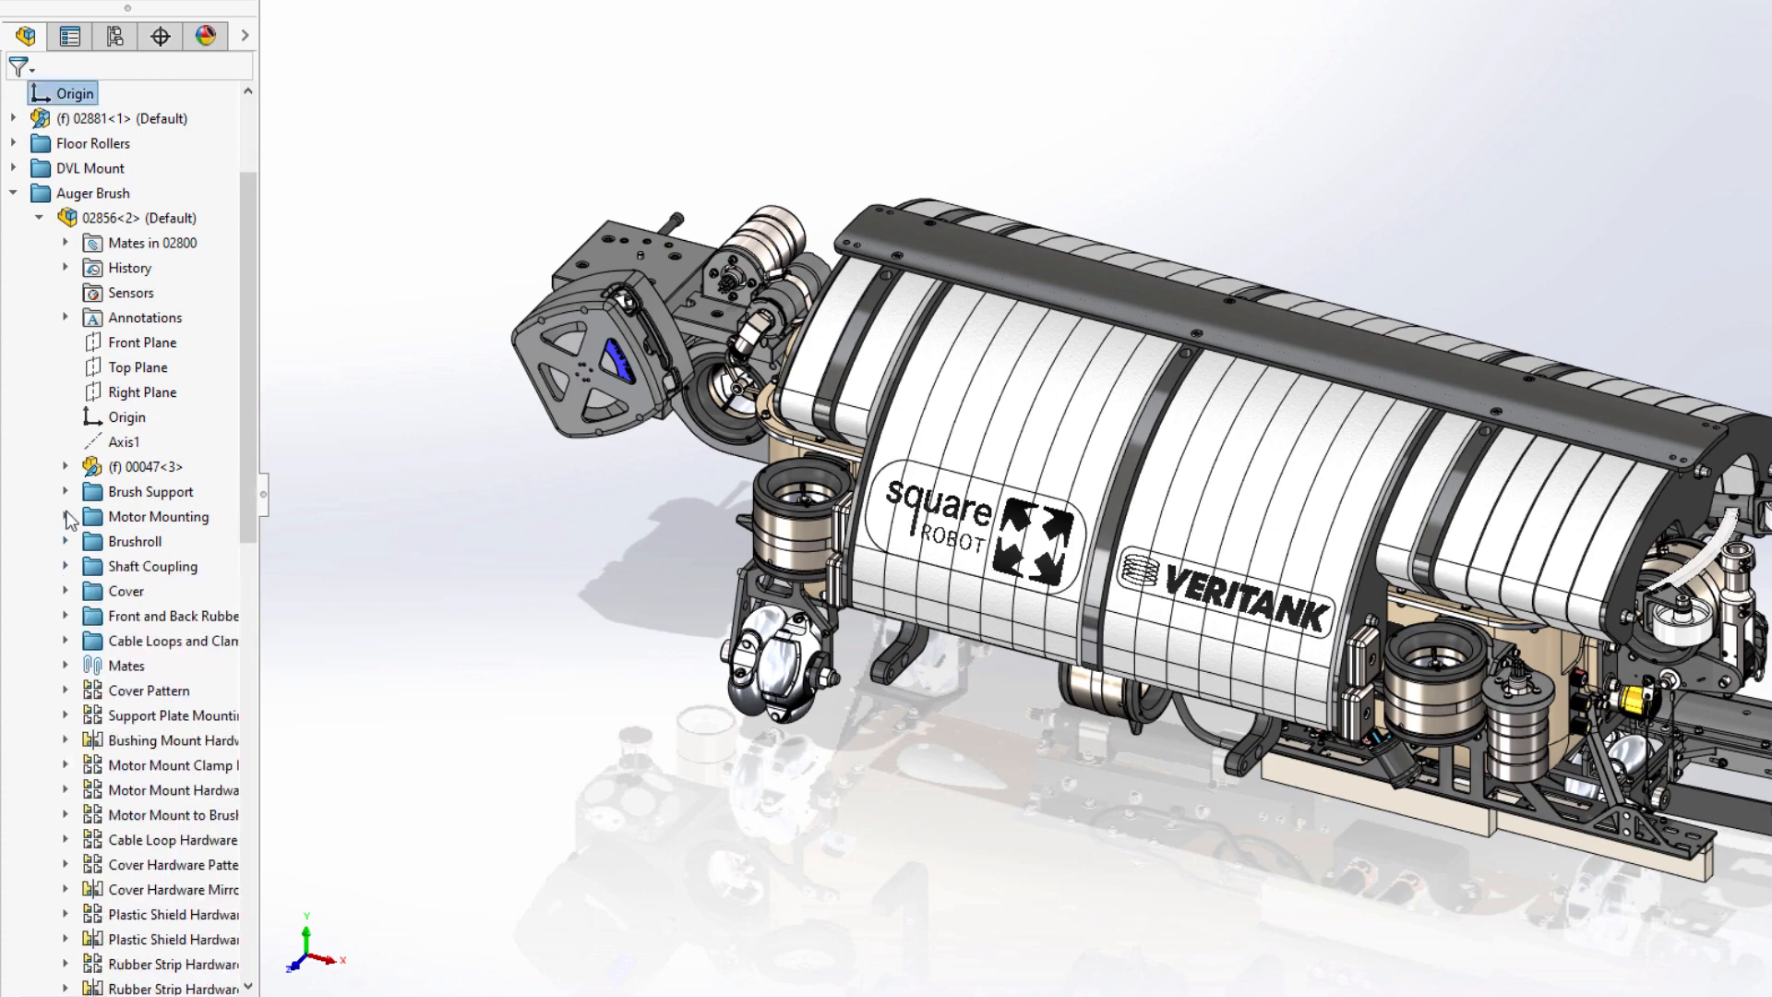
# - Collapse the 02856 subassembly in the tree and open it in its own window
pyautogui.click(39, 219)
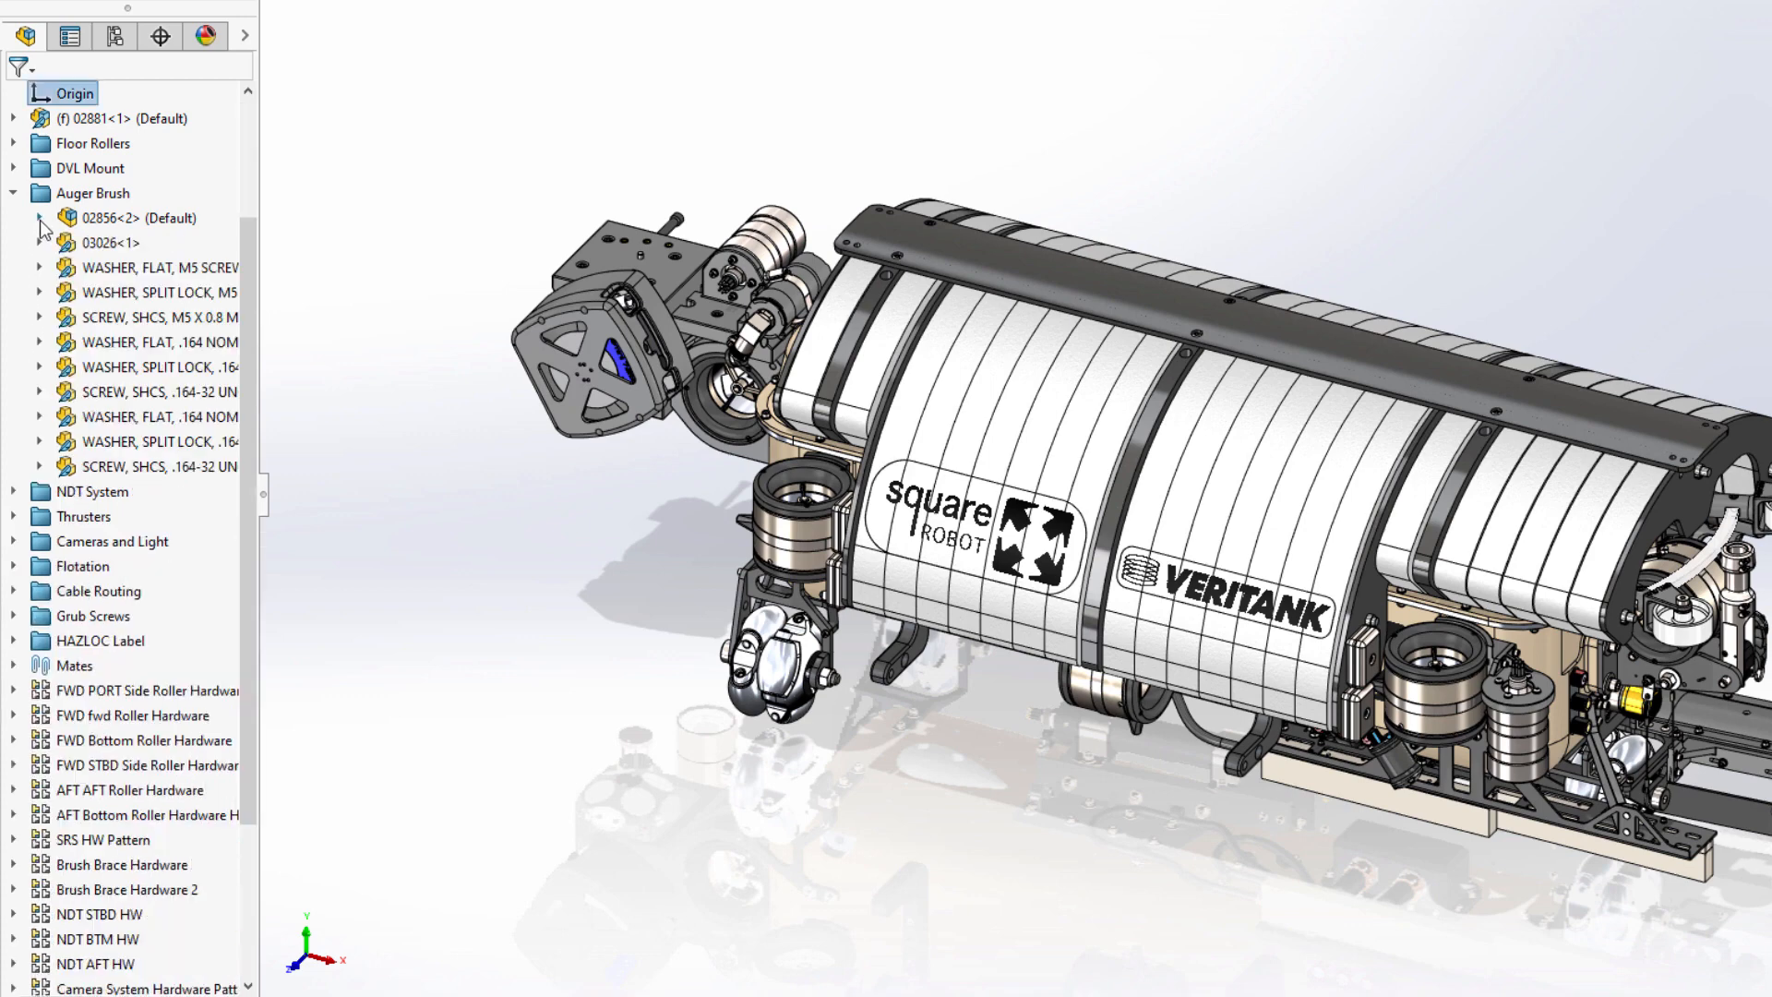
pyautogui.click(99, 221)
pyautogui.click(113, 158)
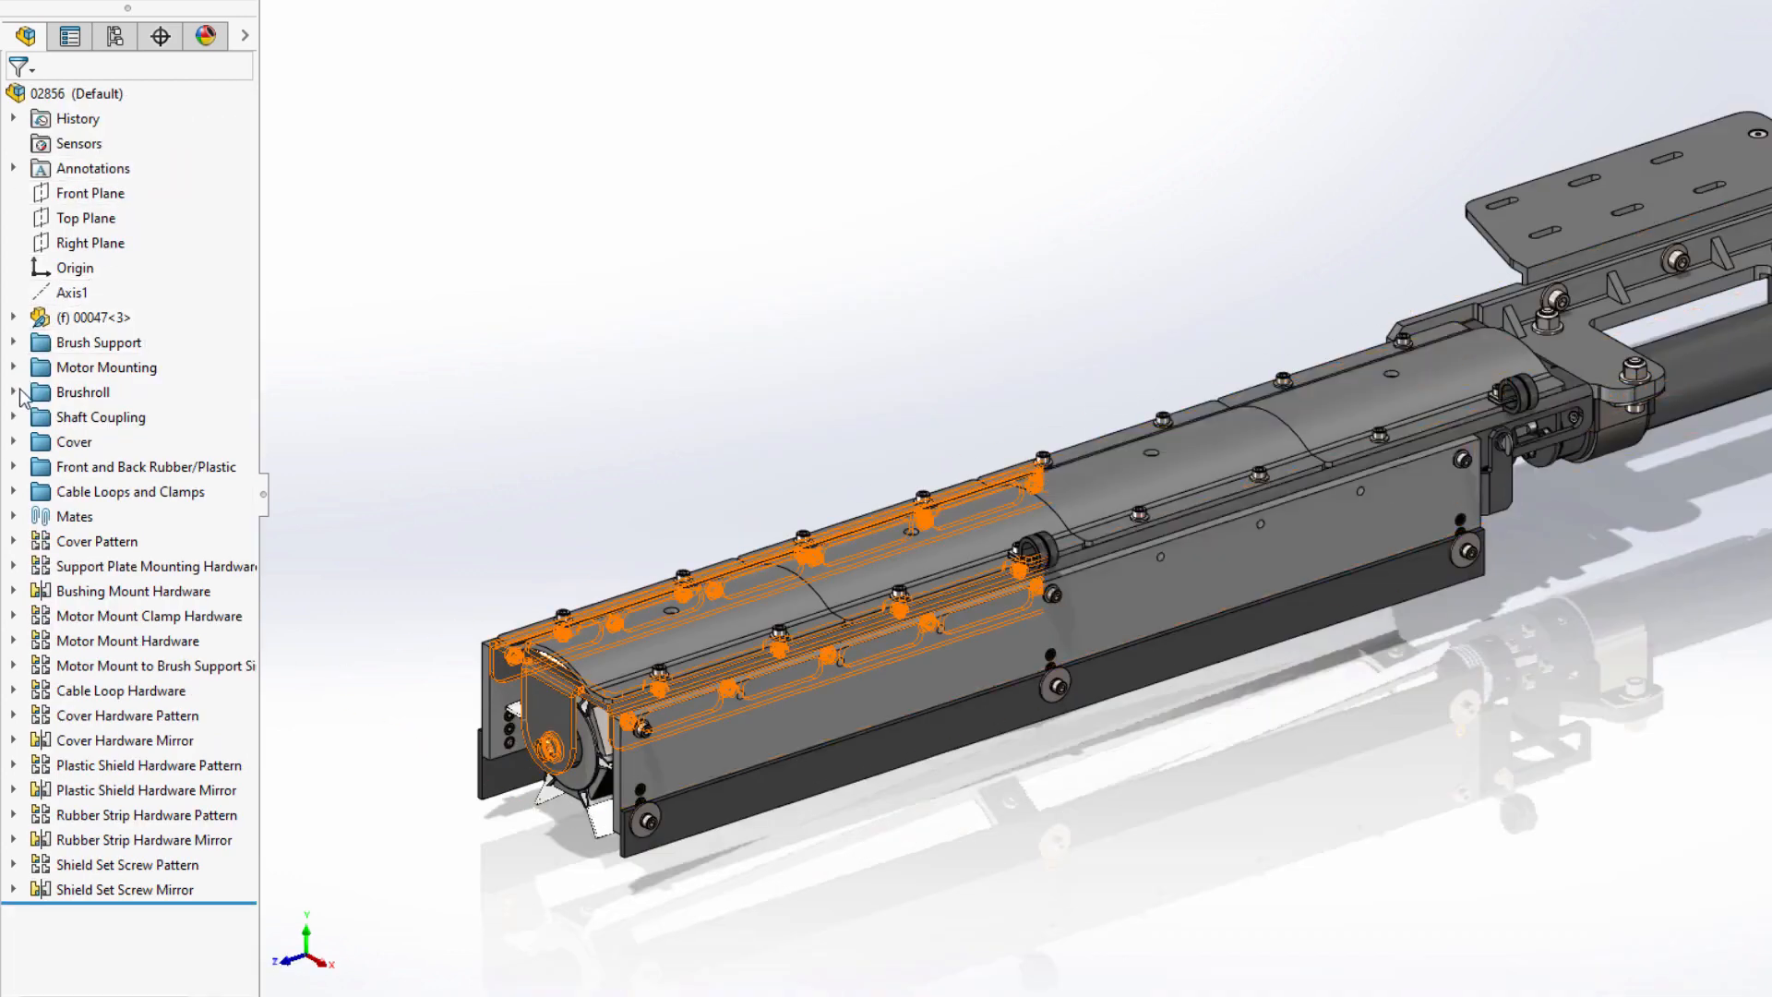
# - Examine the Brushroll folder's 02756 subassembly and its nested 03041 component, then collapse the folder again
pyautogui.click(15, 393)
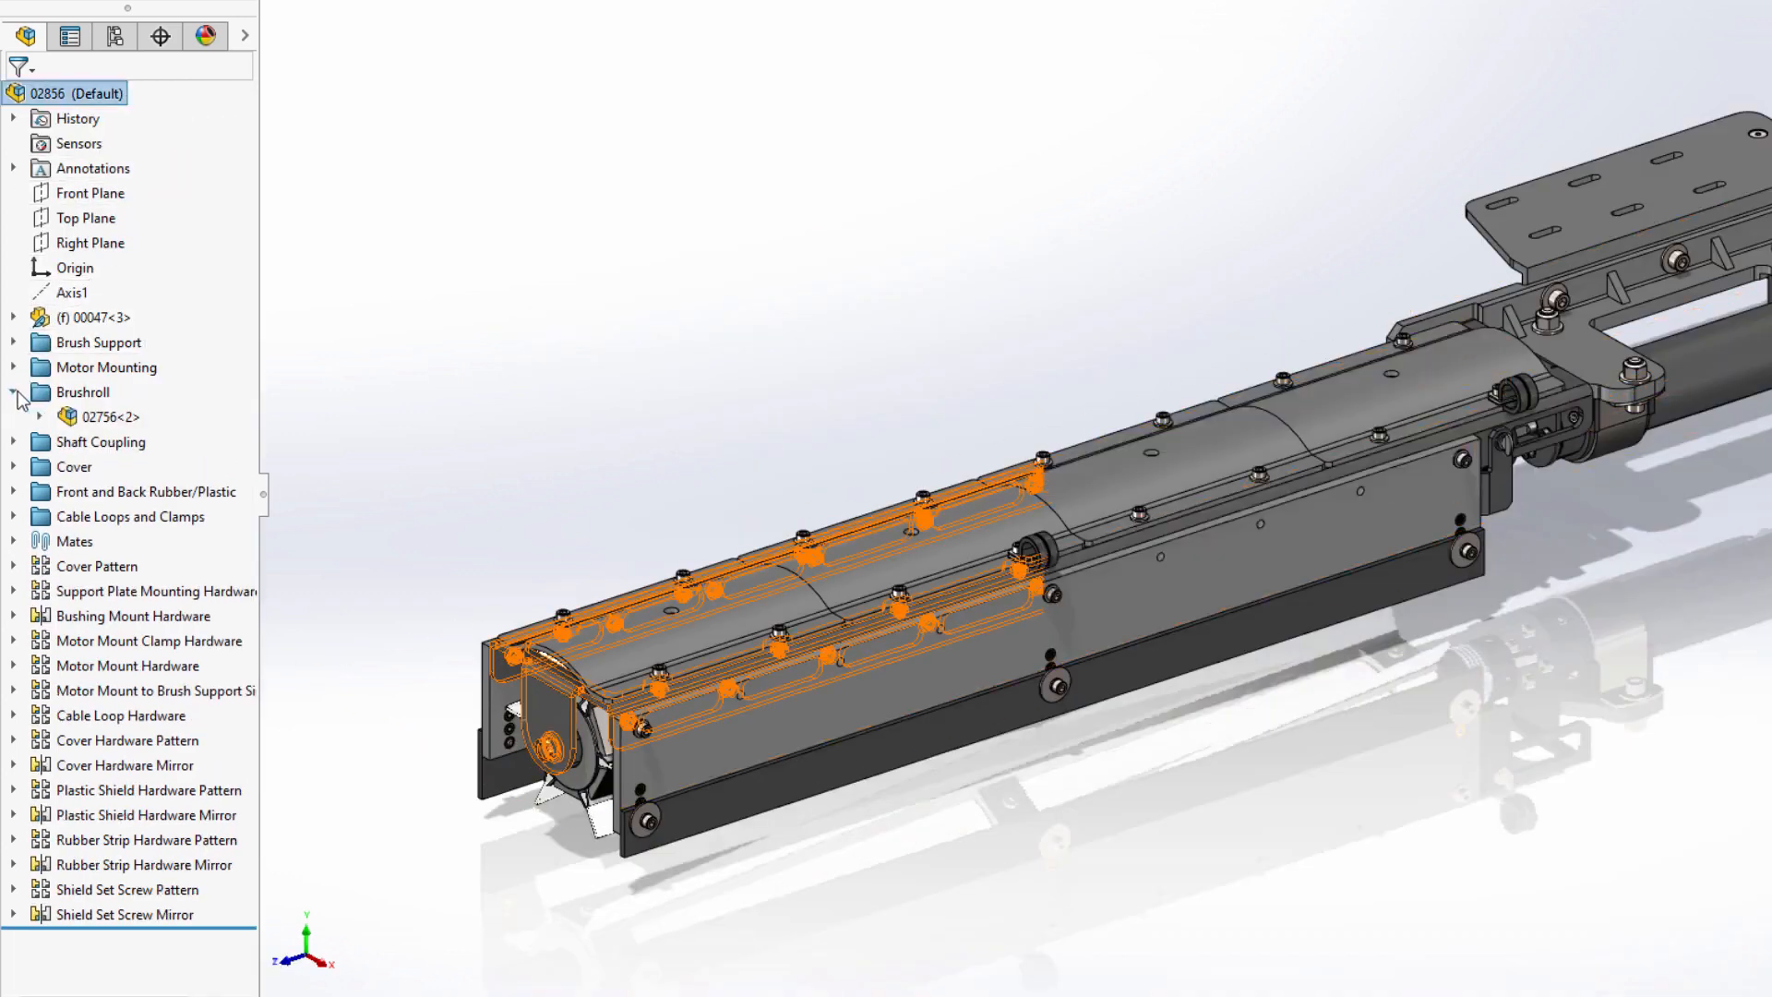
pyautogui.click(40, 417)
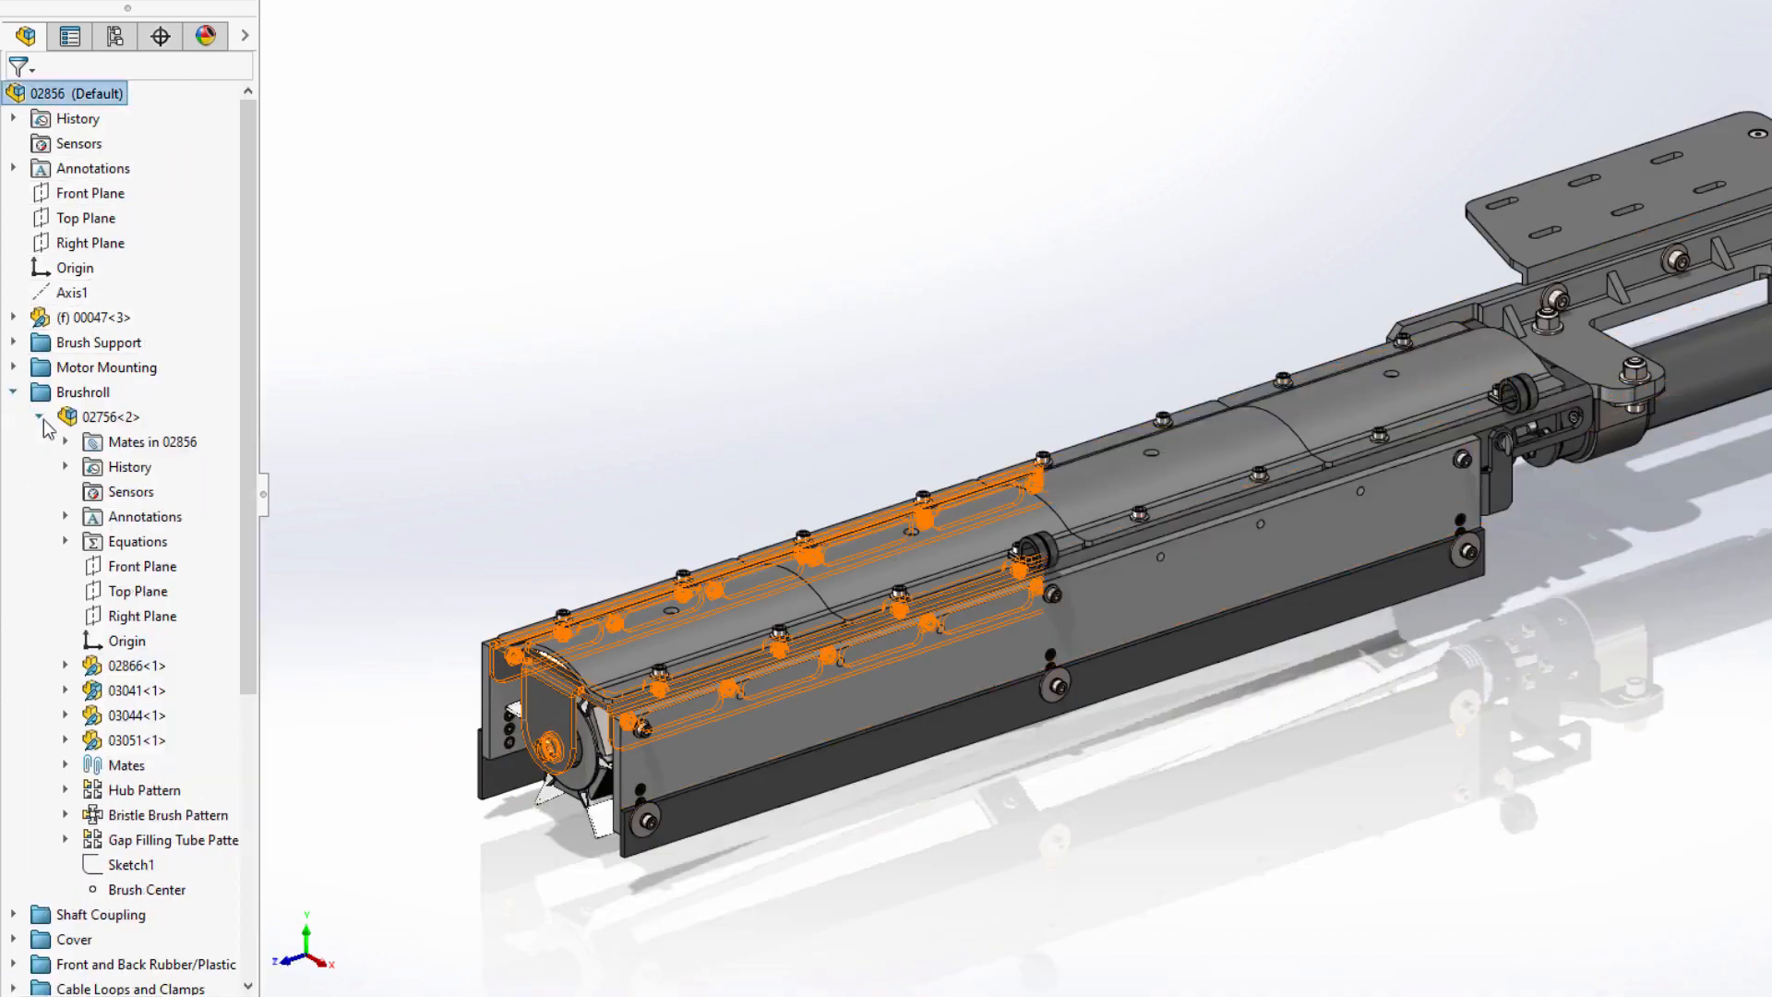
pyautogui.click(65, 691)
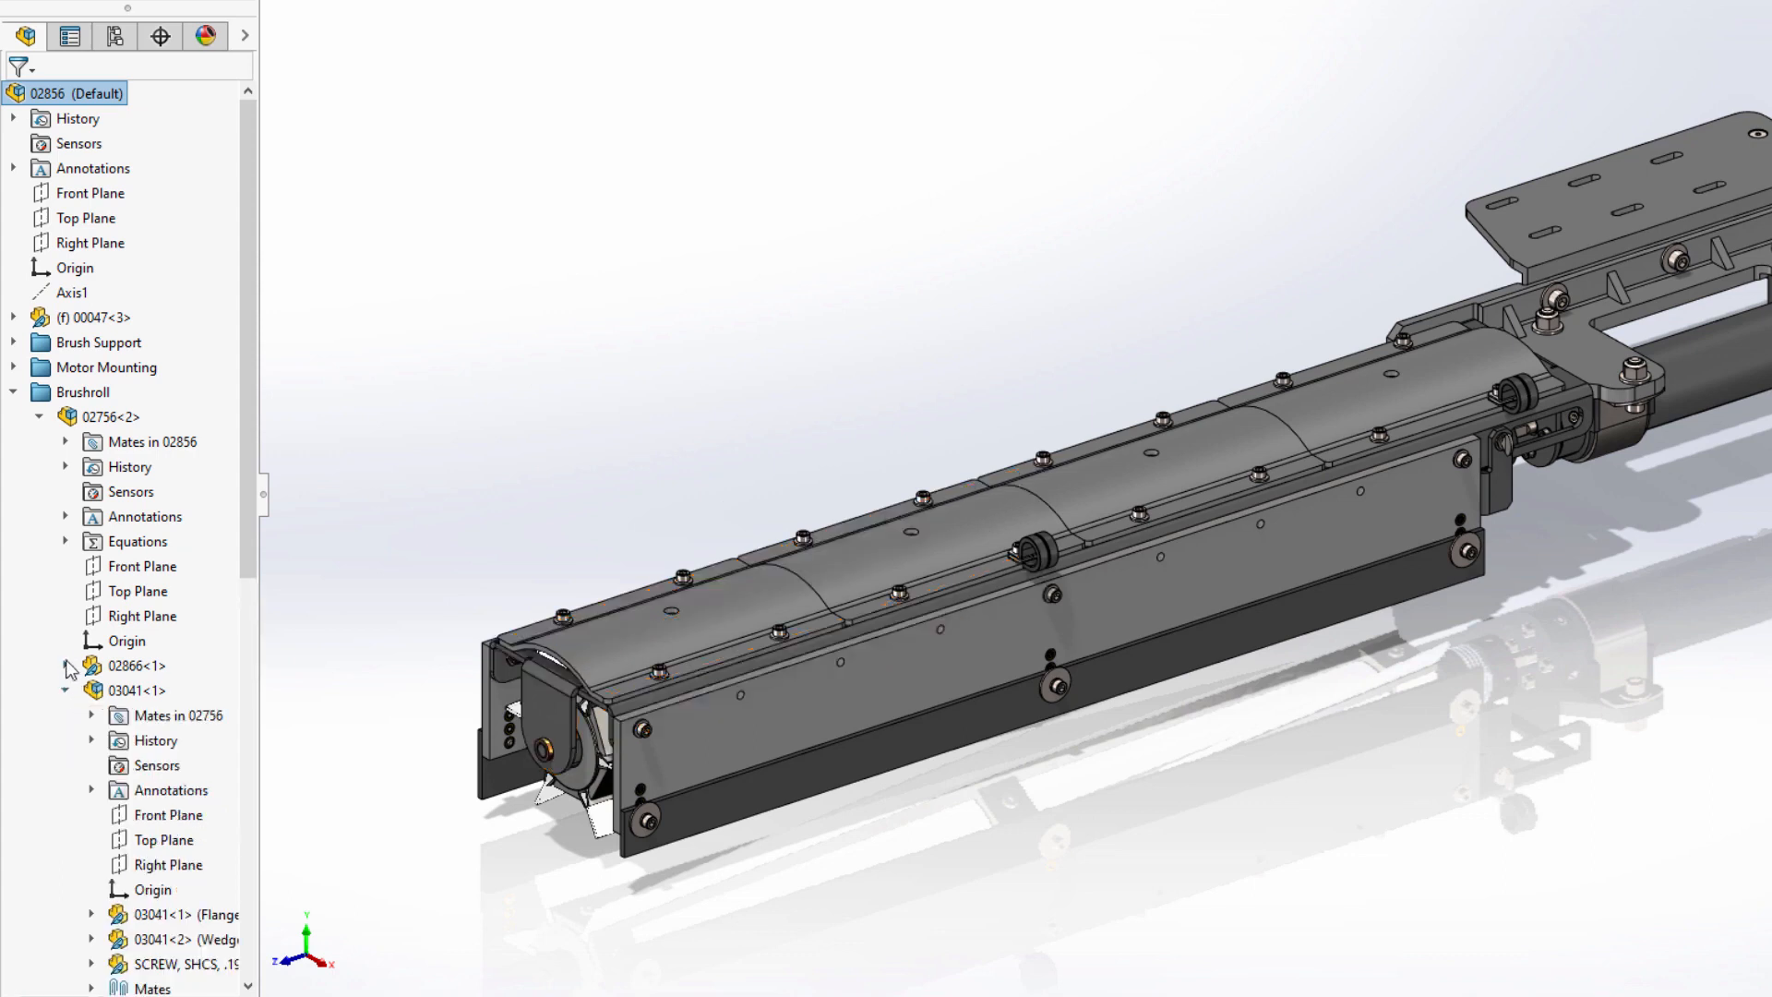
pyautogui.click(66, 665)
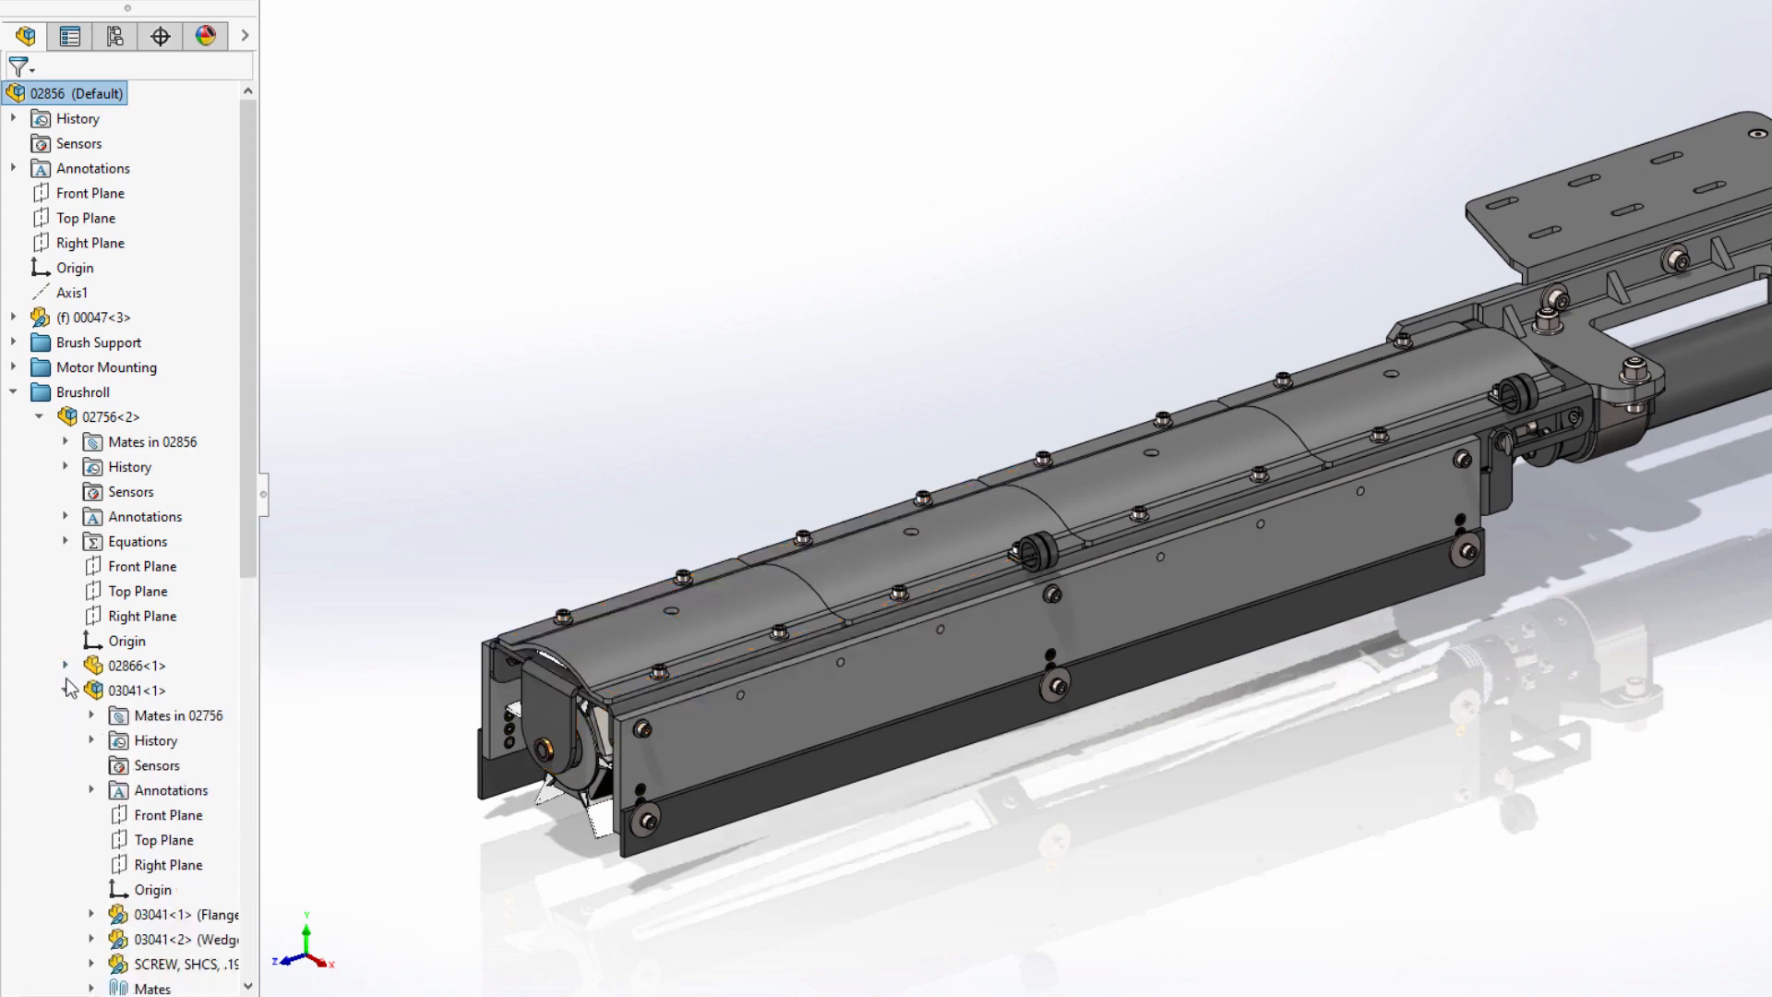
pyautogui.click(66, 691)
pyautogui.click(39, 417)
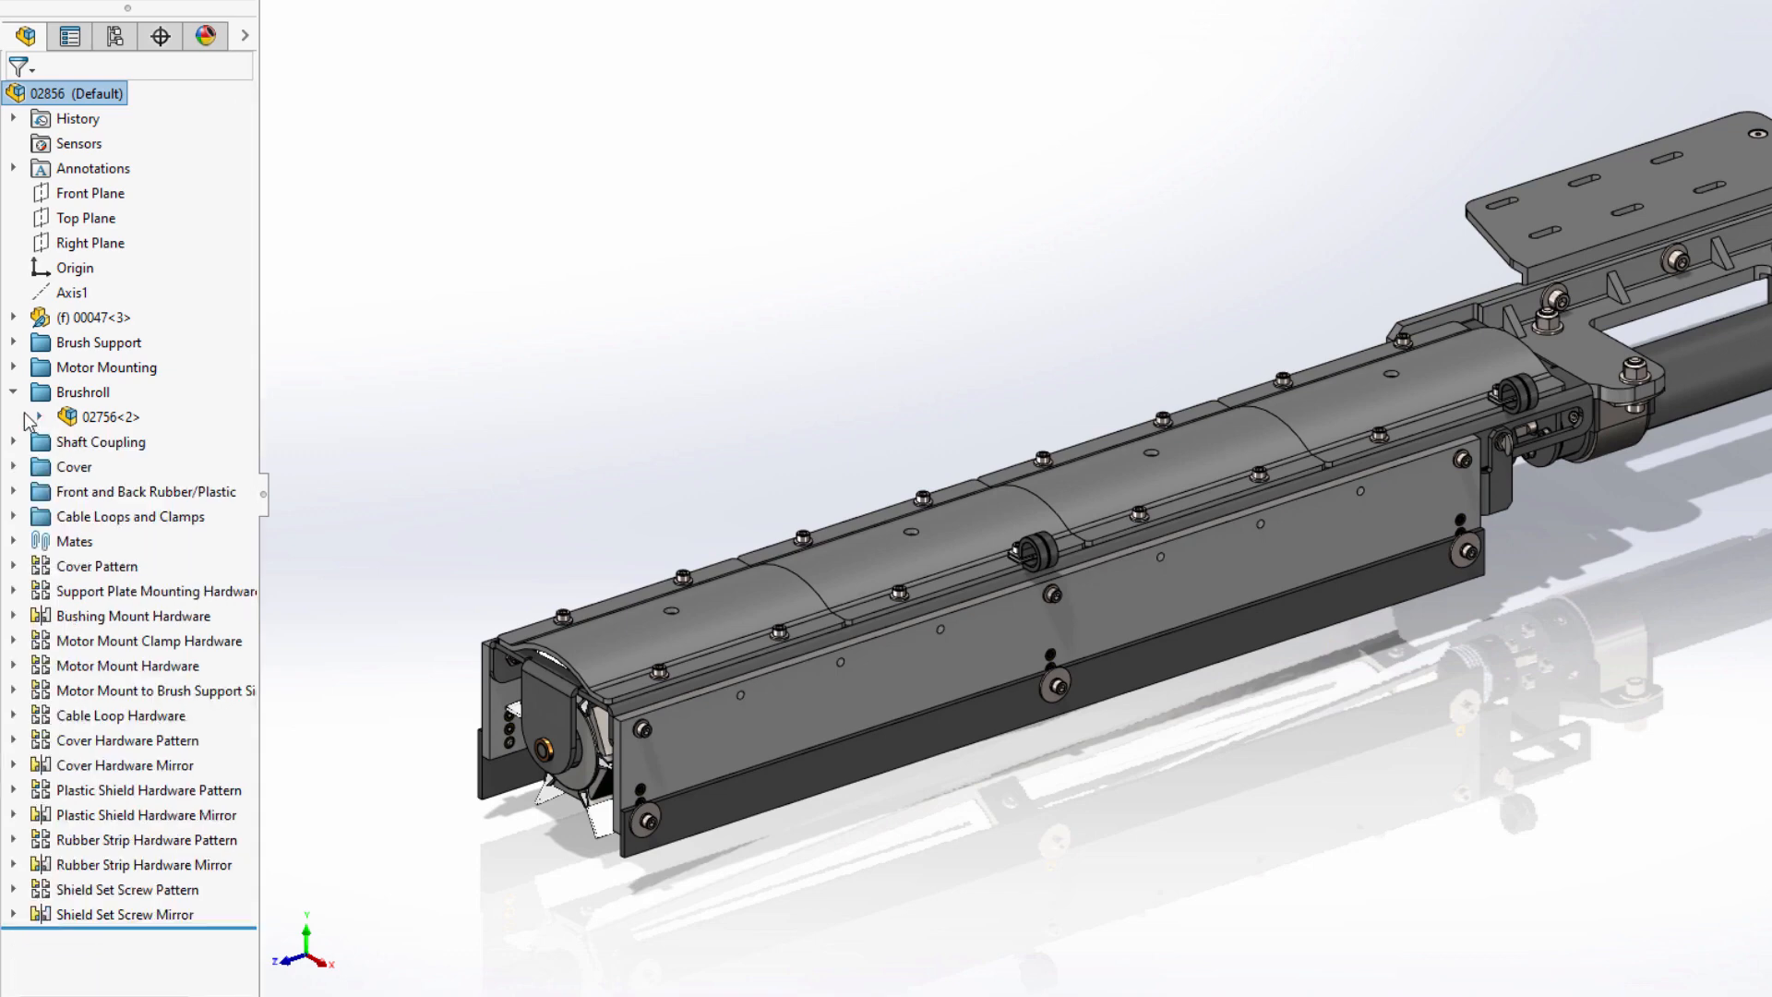
pyautogui.click(14, 392)
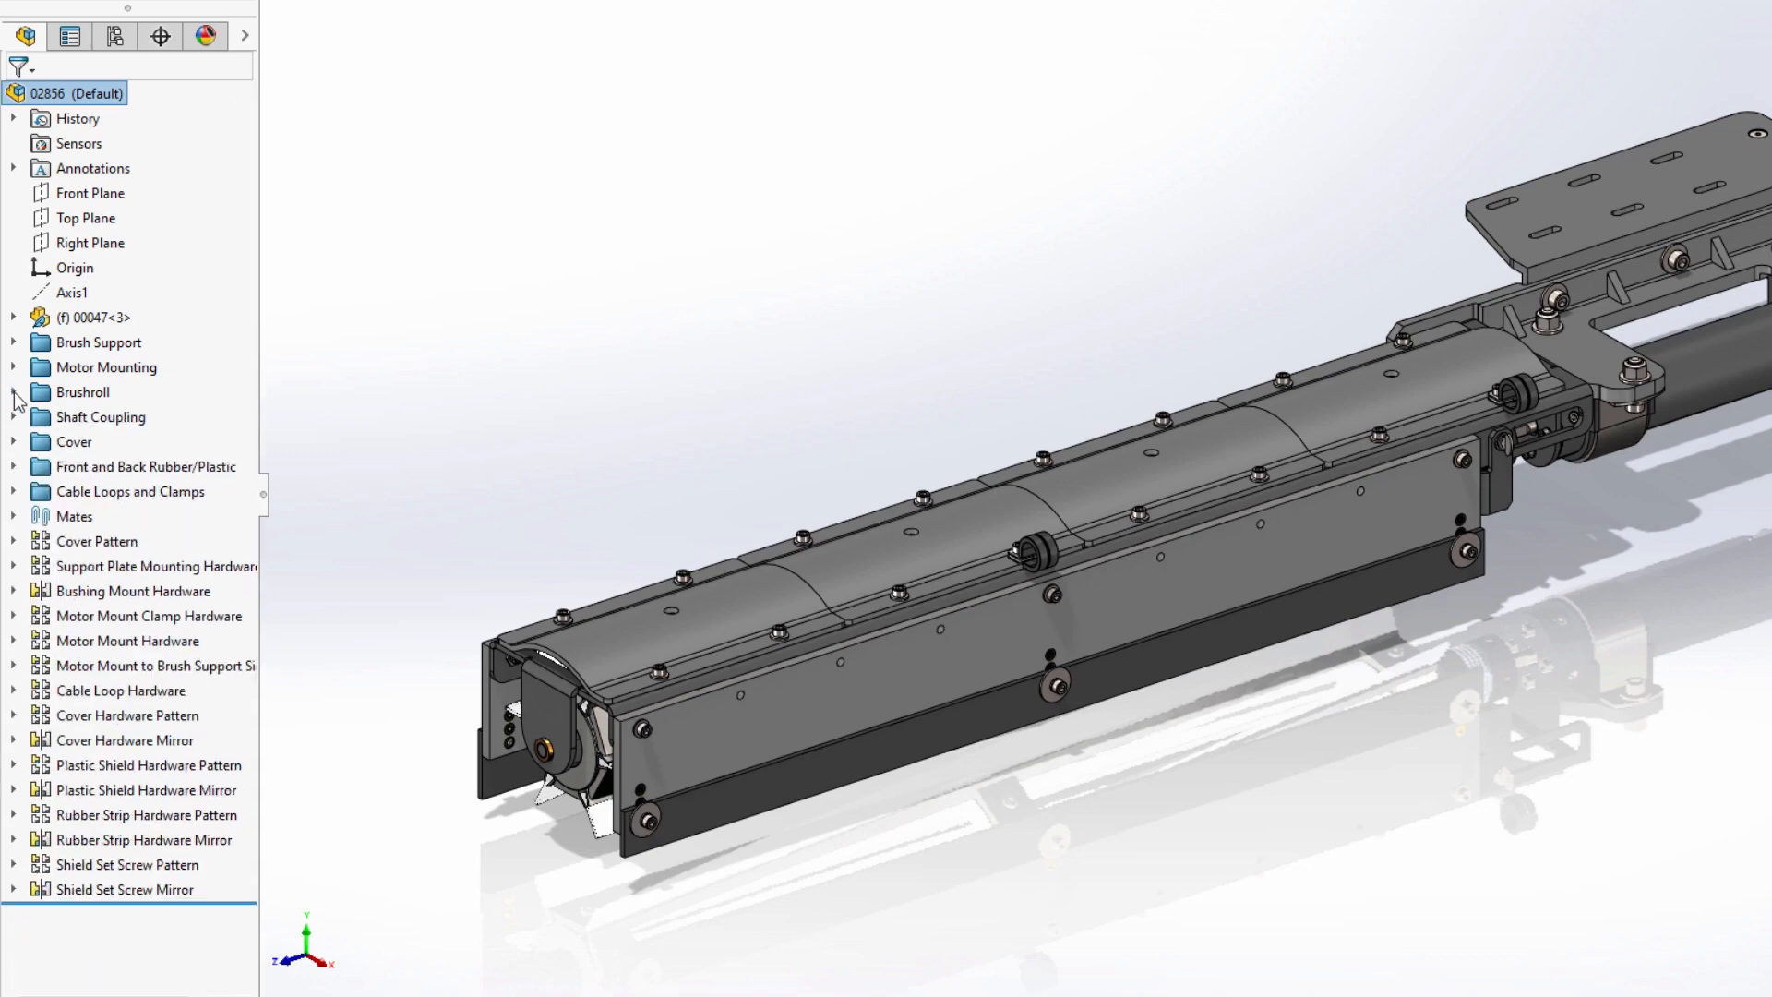
# - Activate the No Hardware configuration of 02856 to view it, then reactivate the Default configuration
pyautogui.click(117, 38)
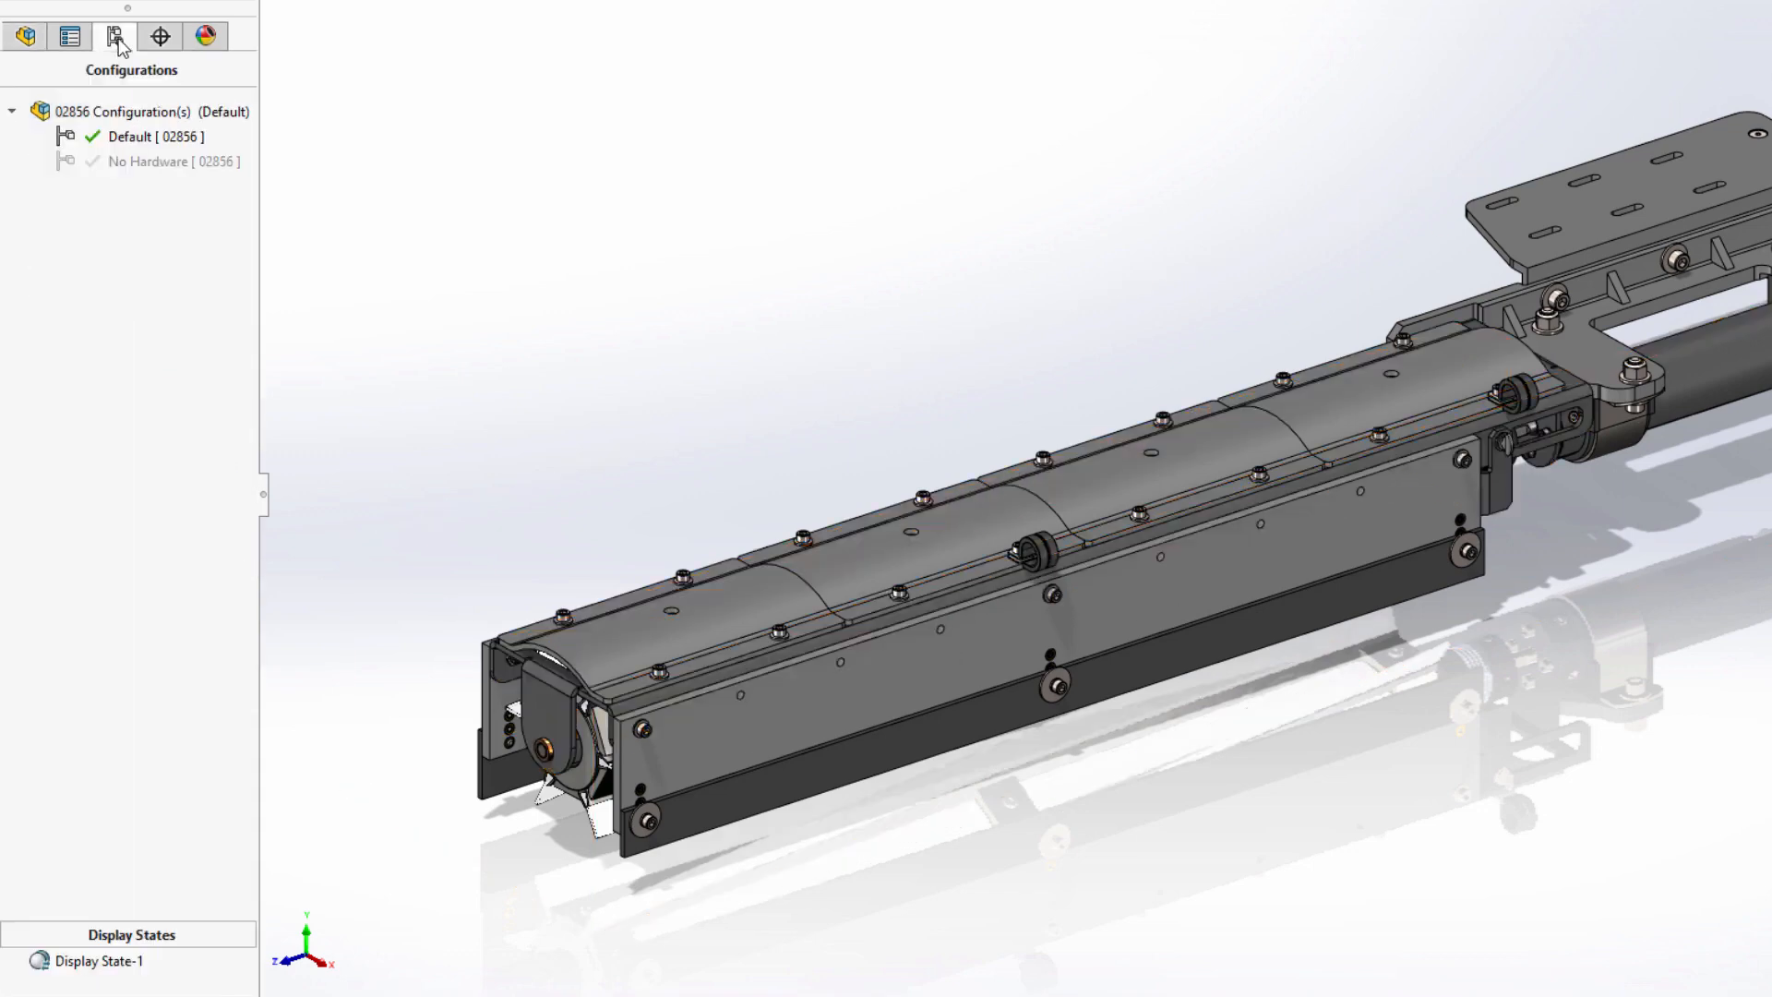
pyautogui.doubleClick(137, 159)
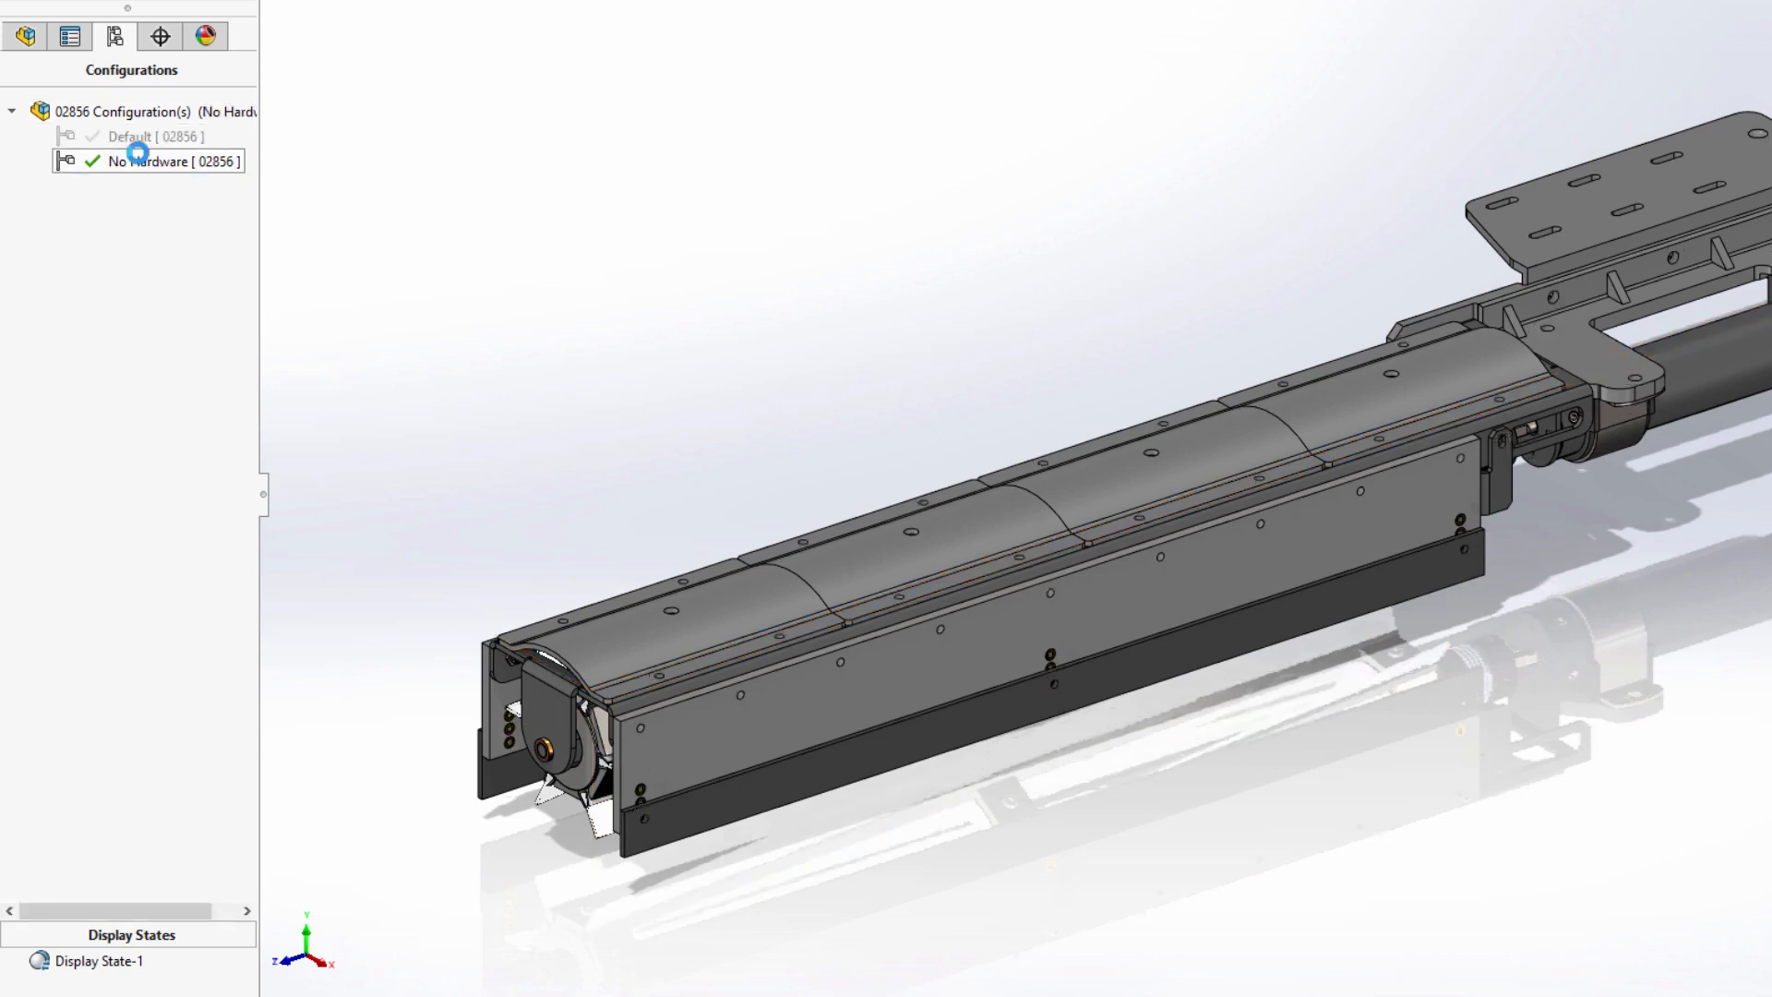
pyautogui.doubleClick(138, 136)
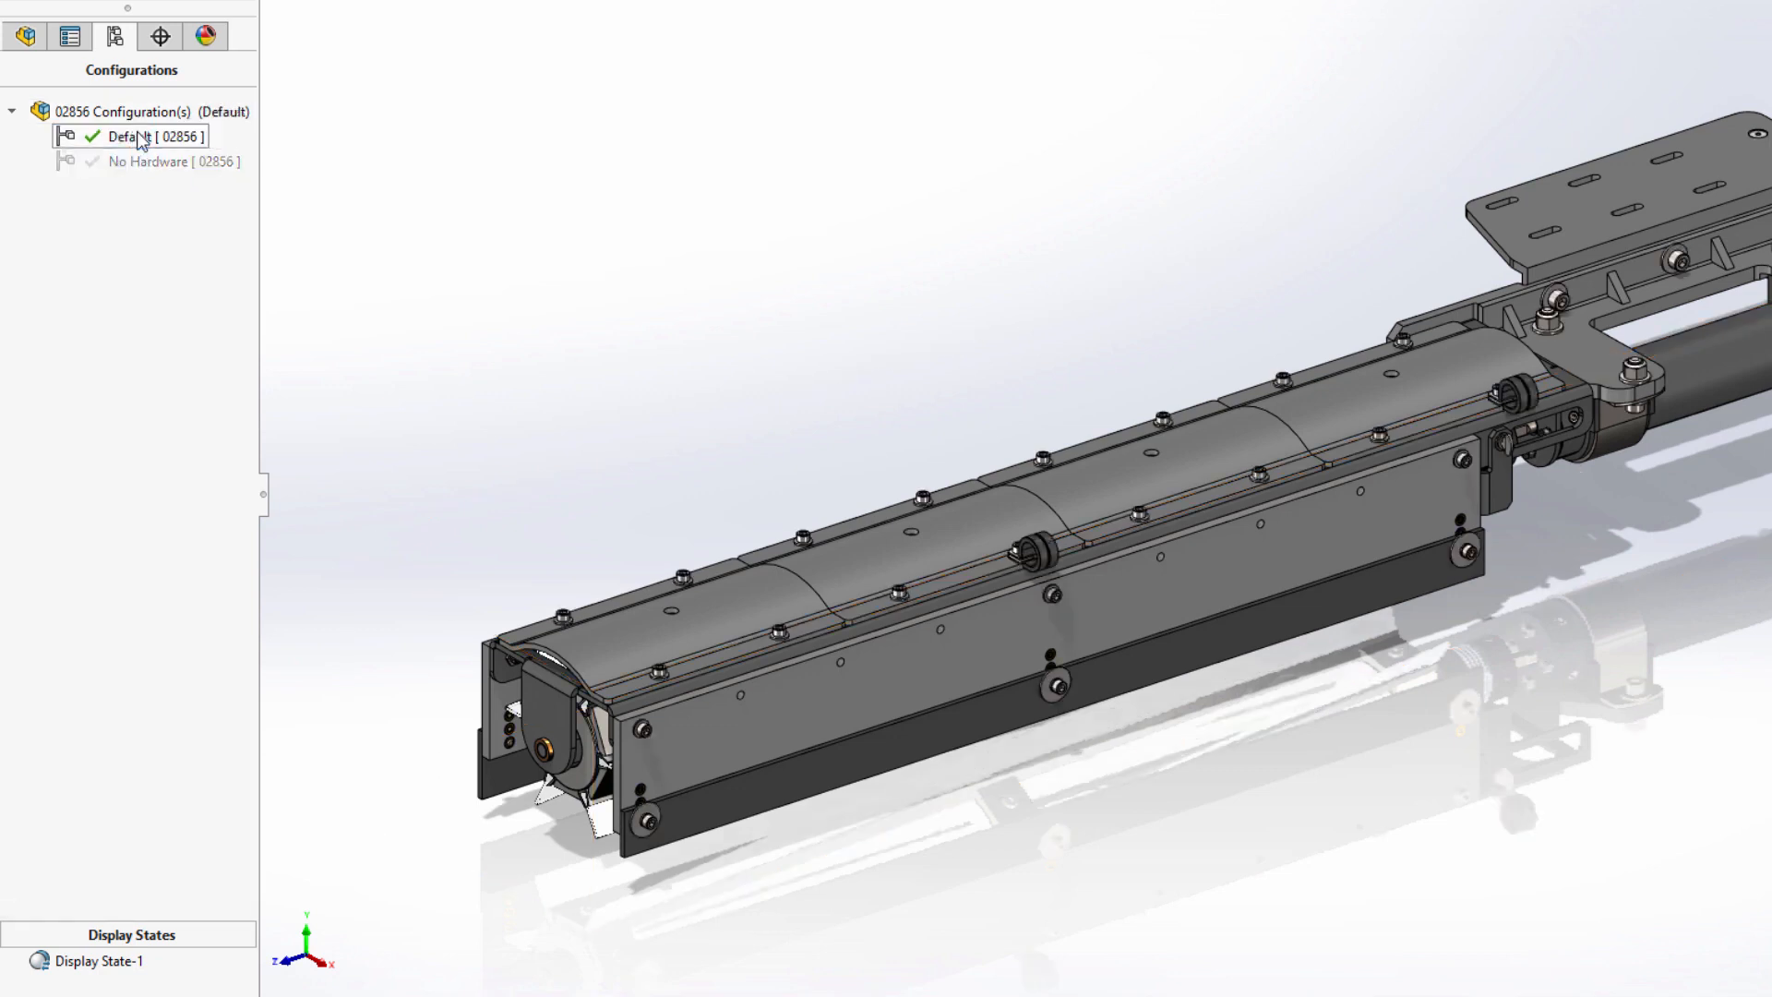
# - Set all lightweight components of the top assembly 02856 to resolved
pyautogui.click(25, 39)
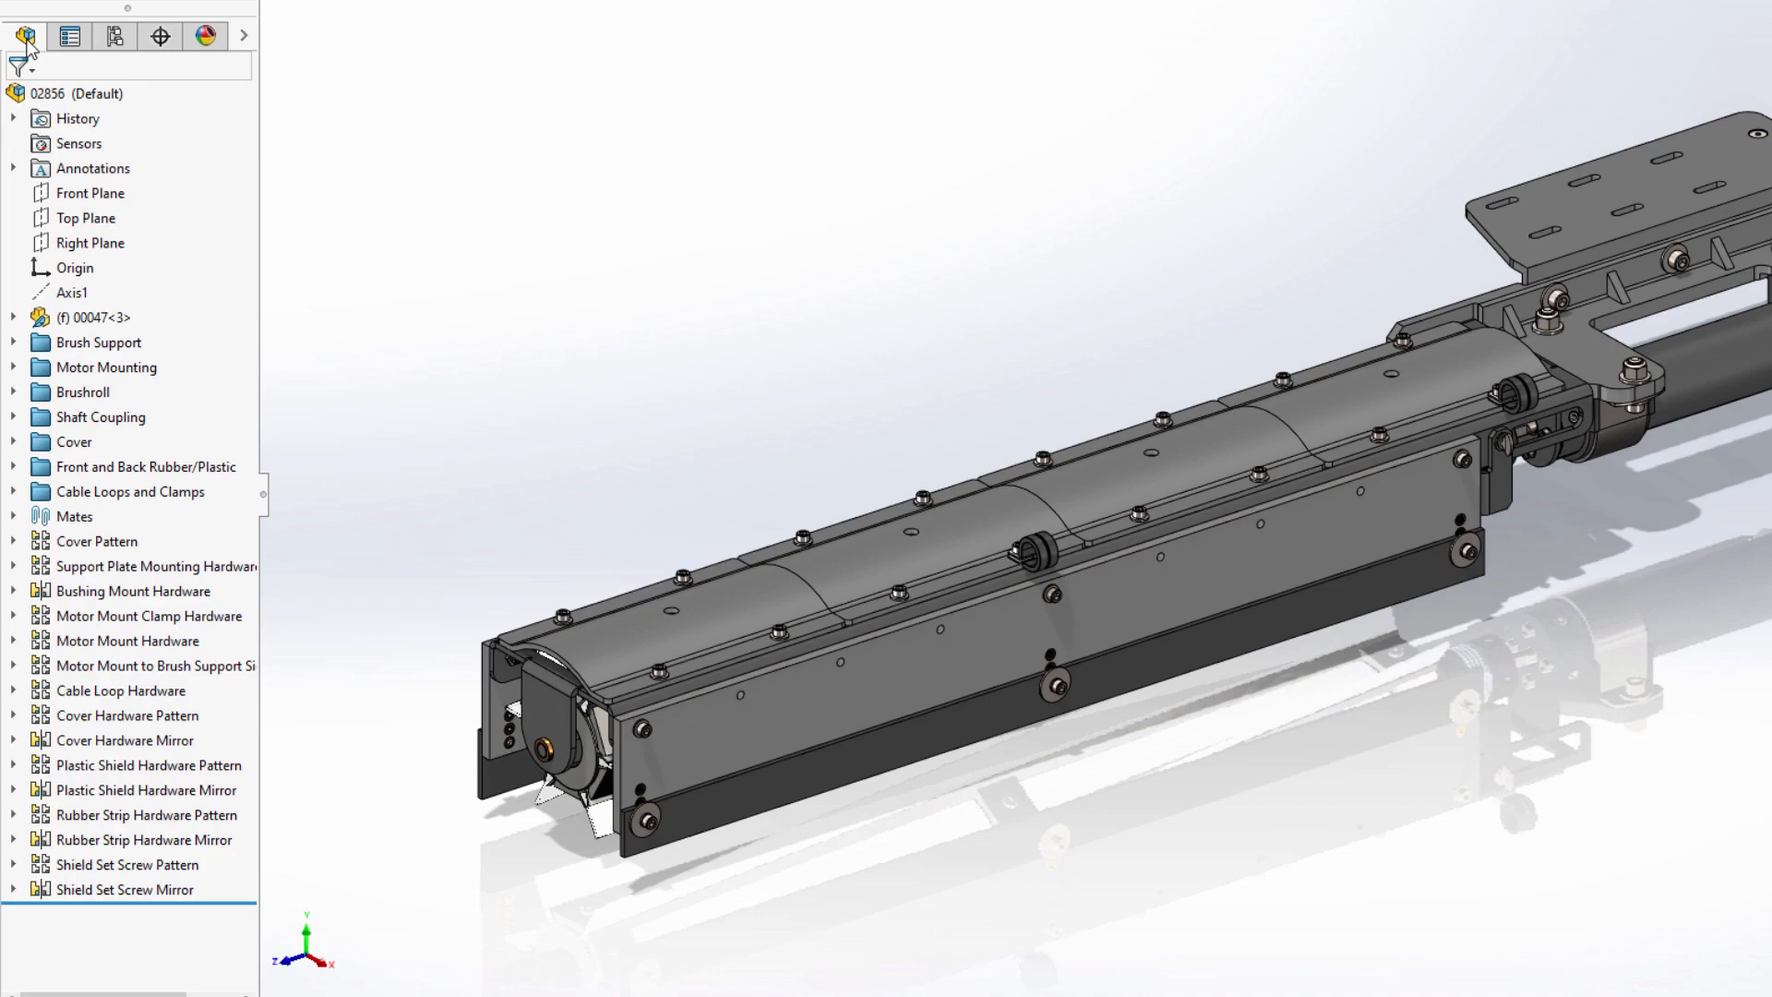
pyautogui.rightClick(74, 93)
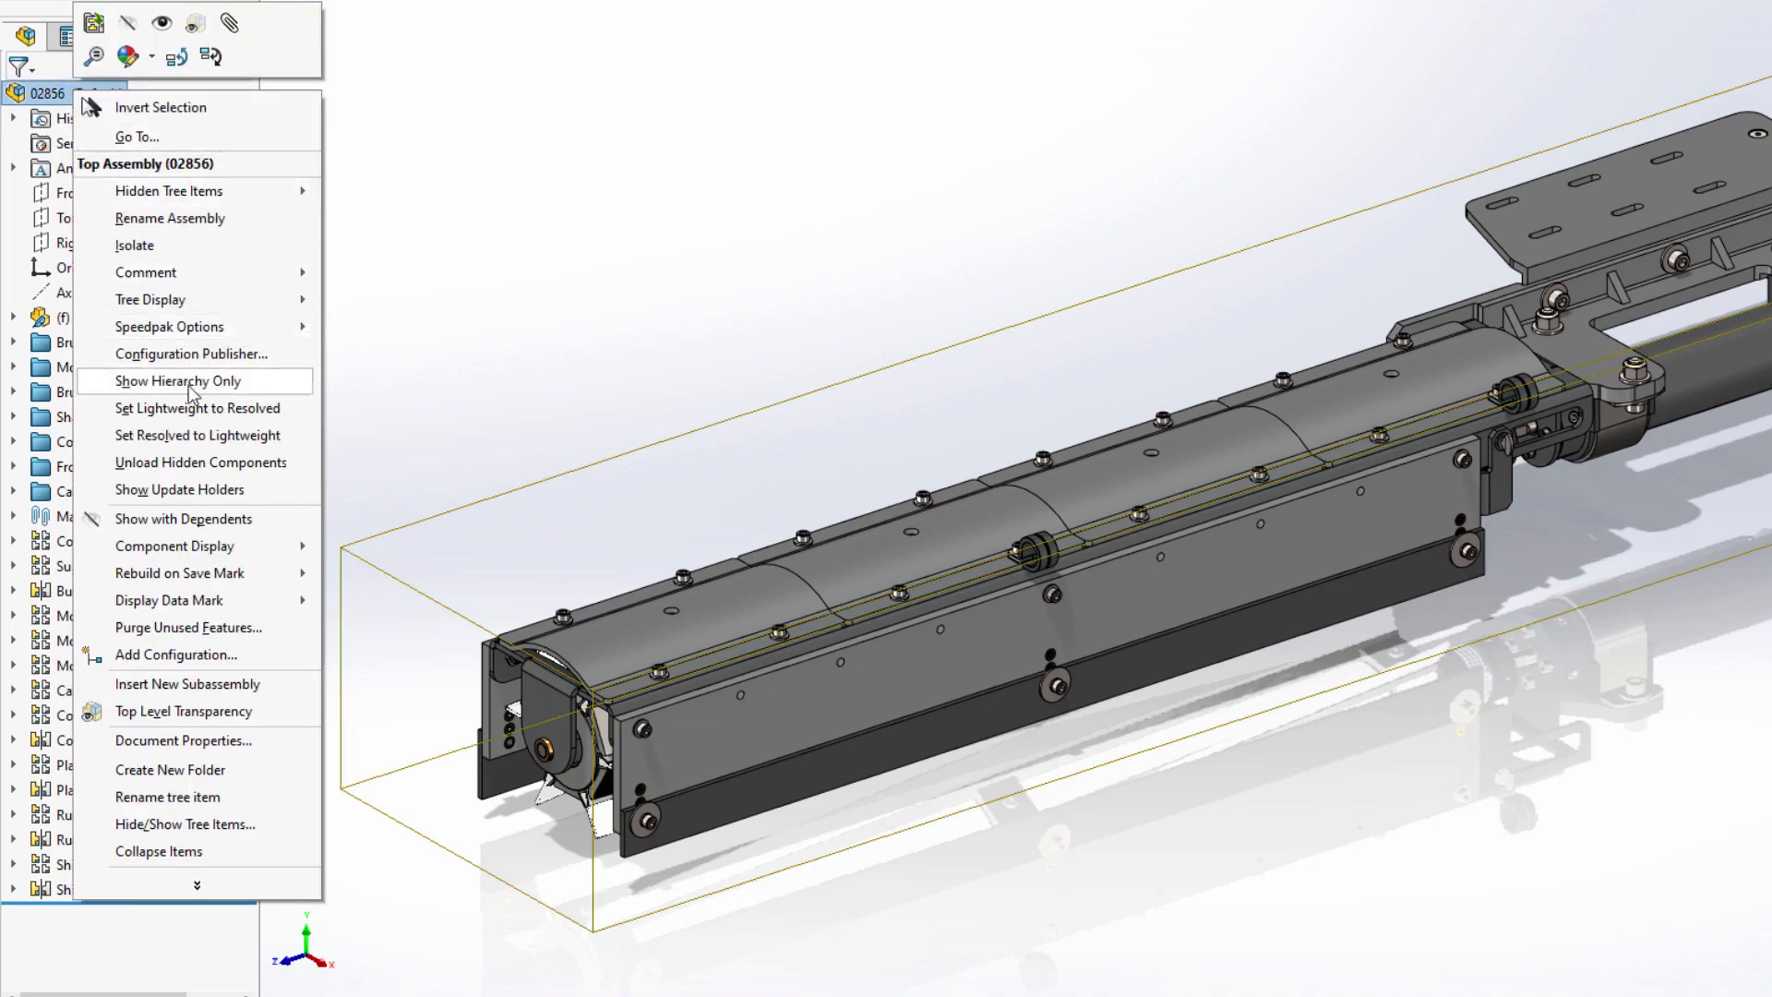
pyautogui.click(196, 408)
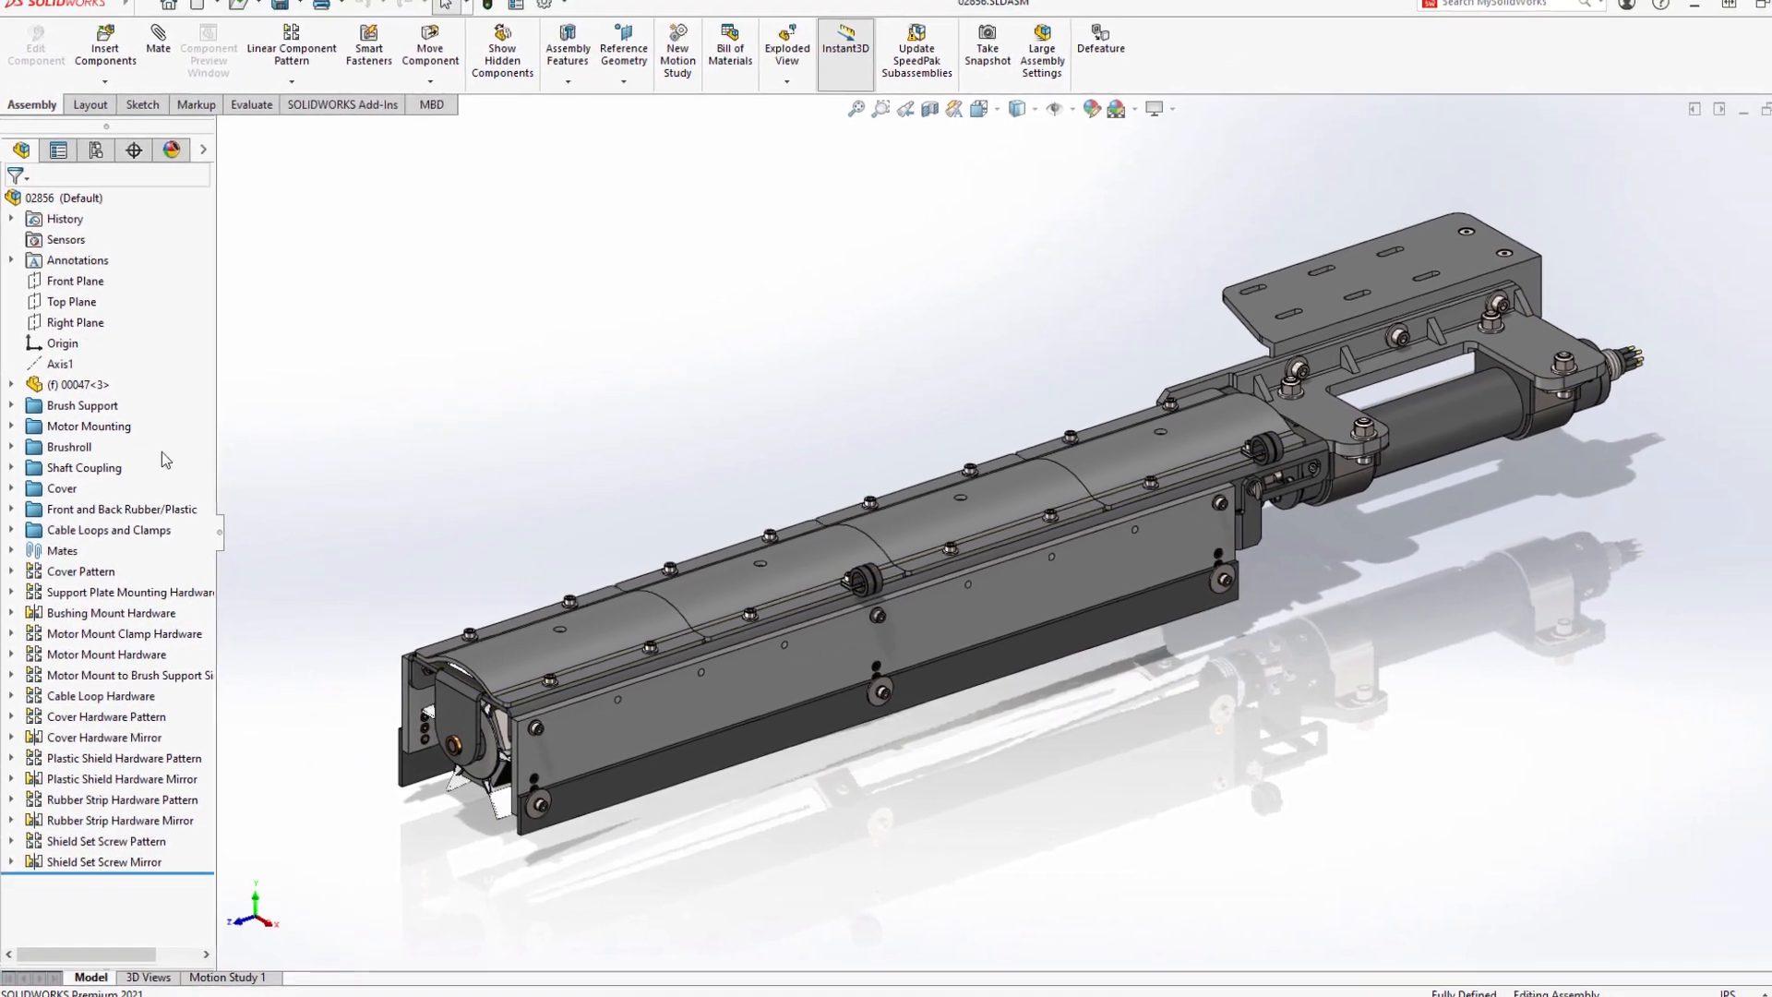
# - Run Performance Evaluation on the assembly and open the list of files behind the Rebuild Performance circular reference
pyautogui.click(247, 114)
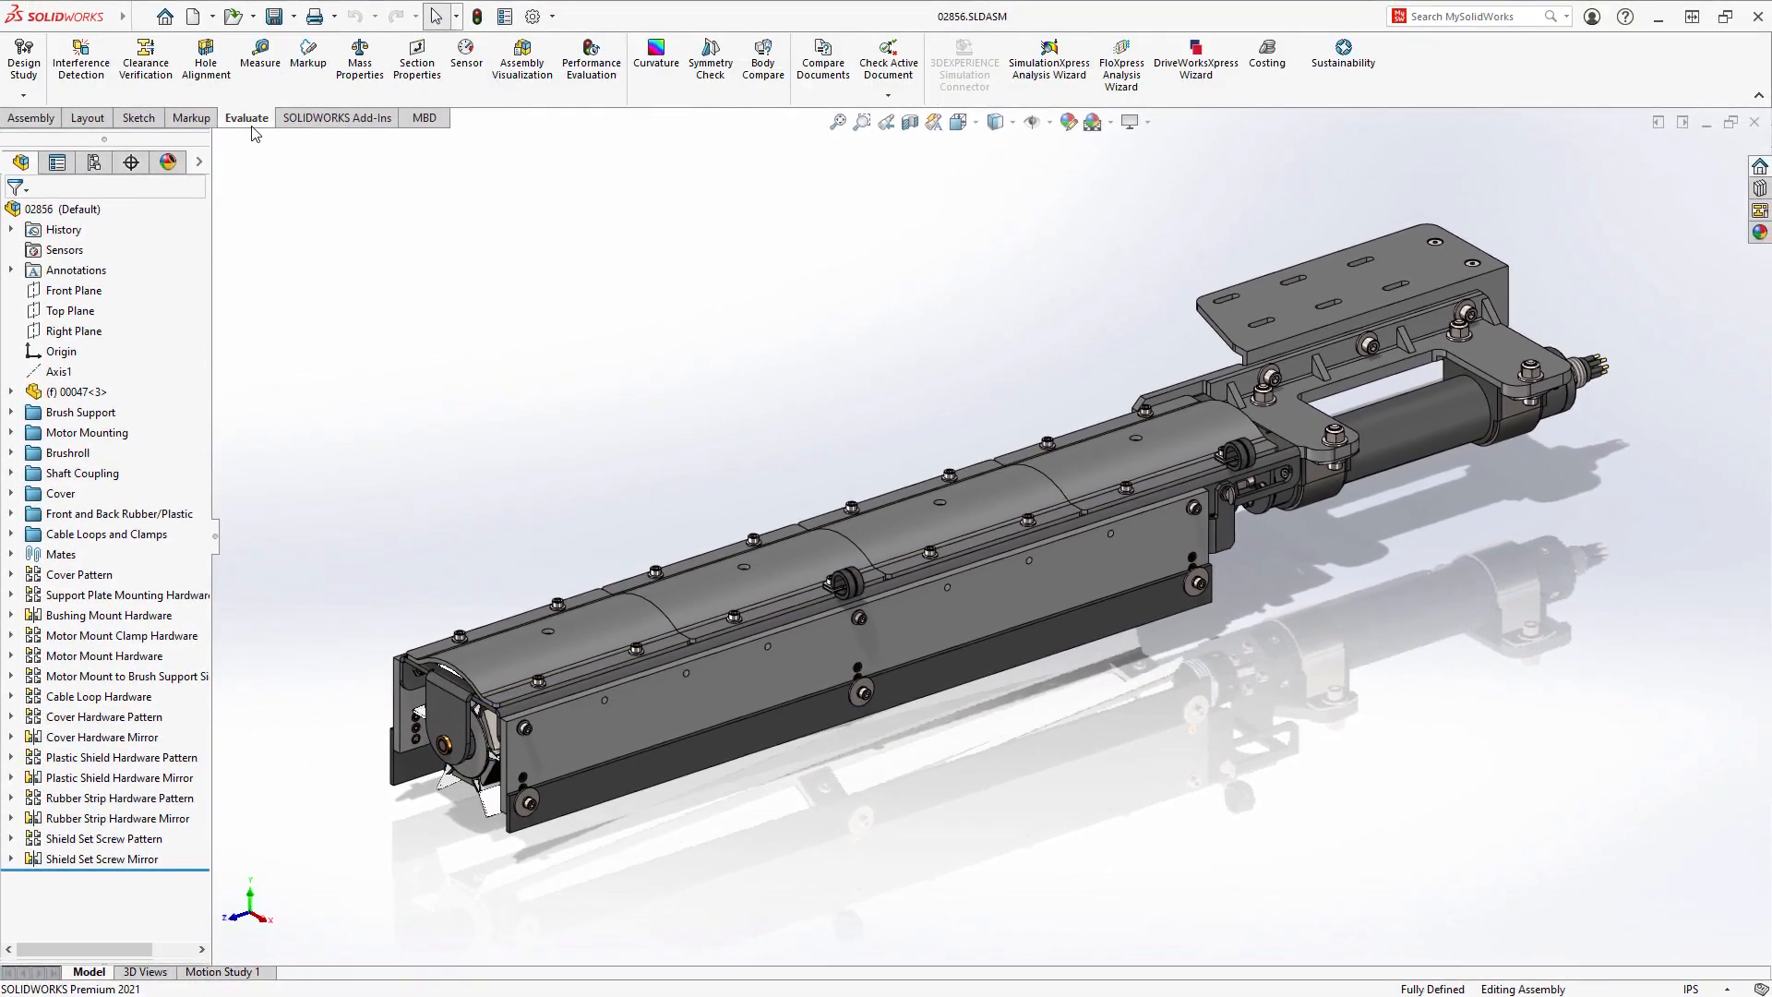
pyautogui.click(591, 81)
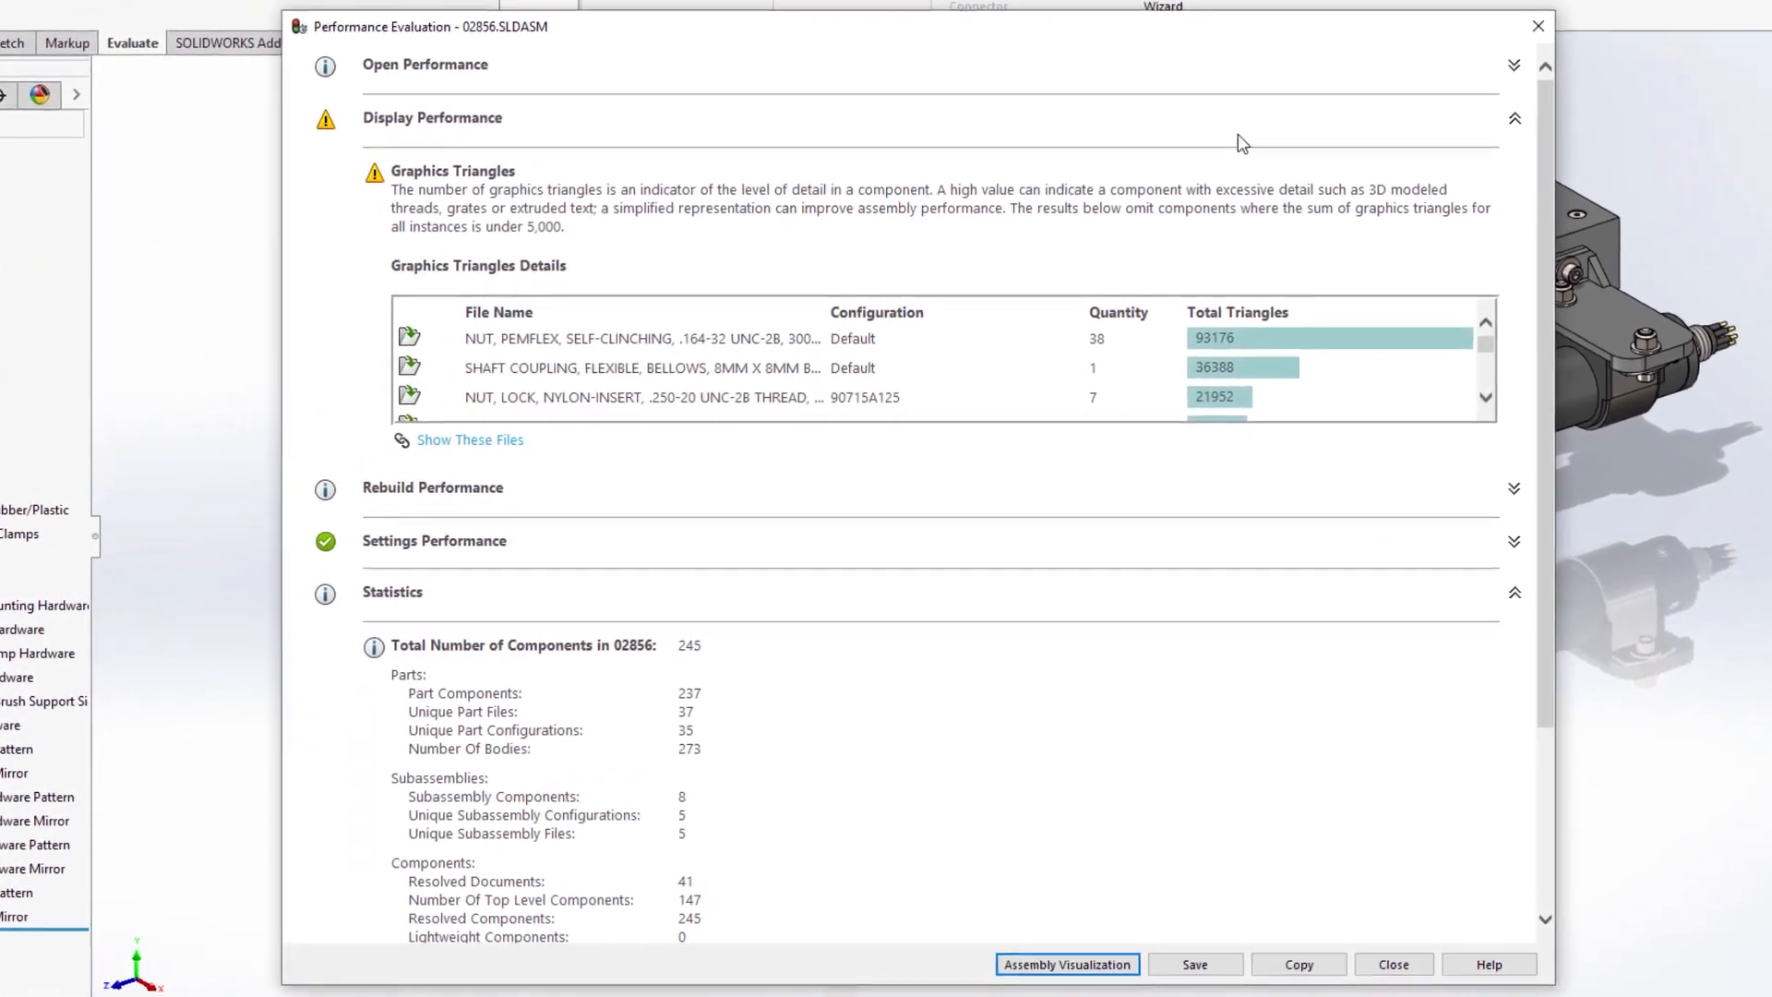
pyautogui.click(1516, 119)
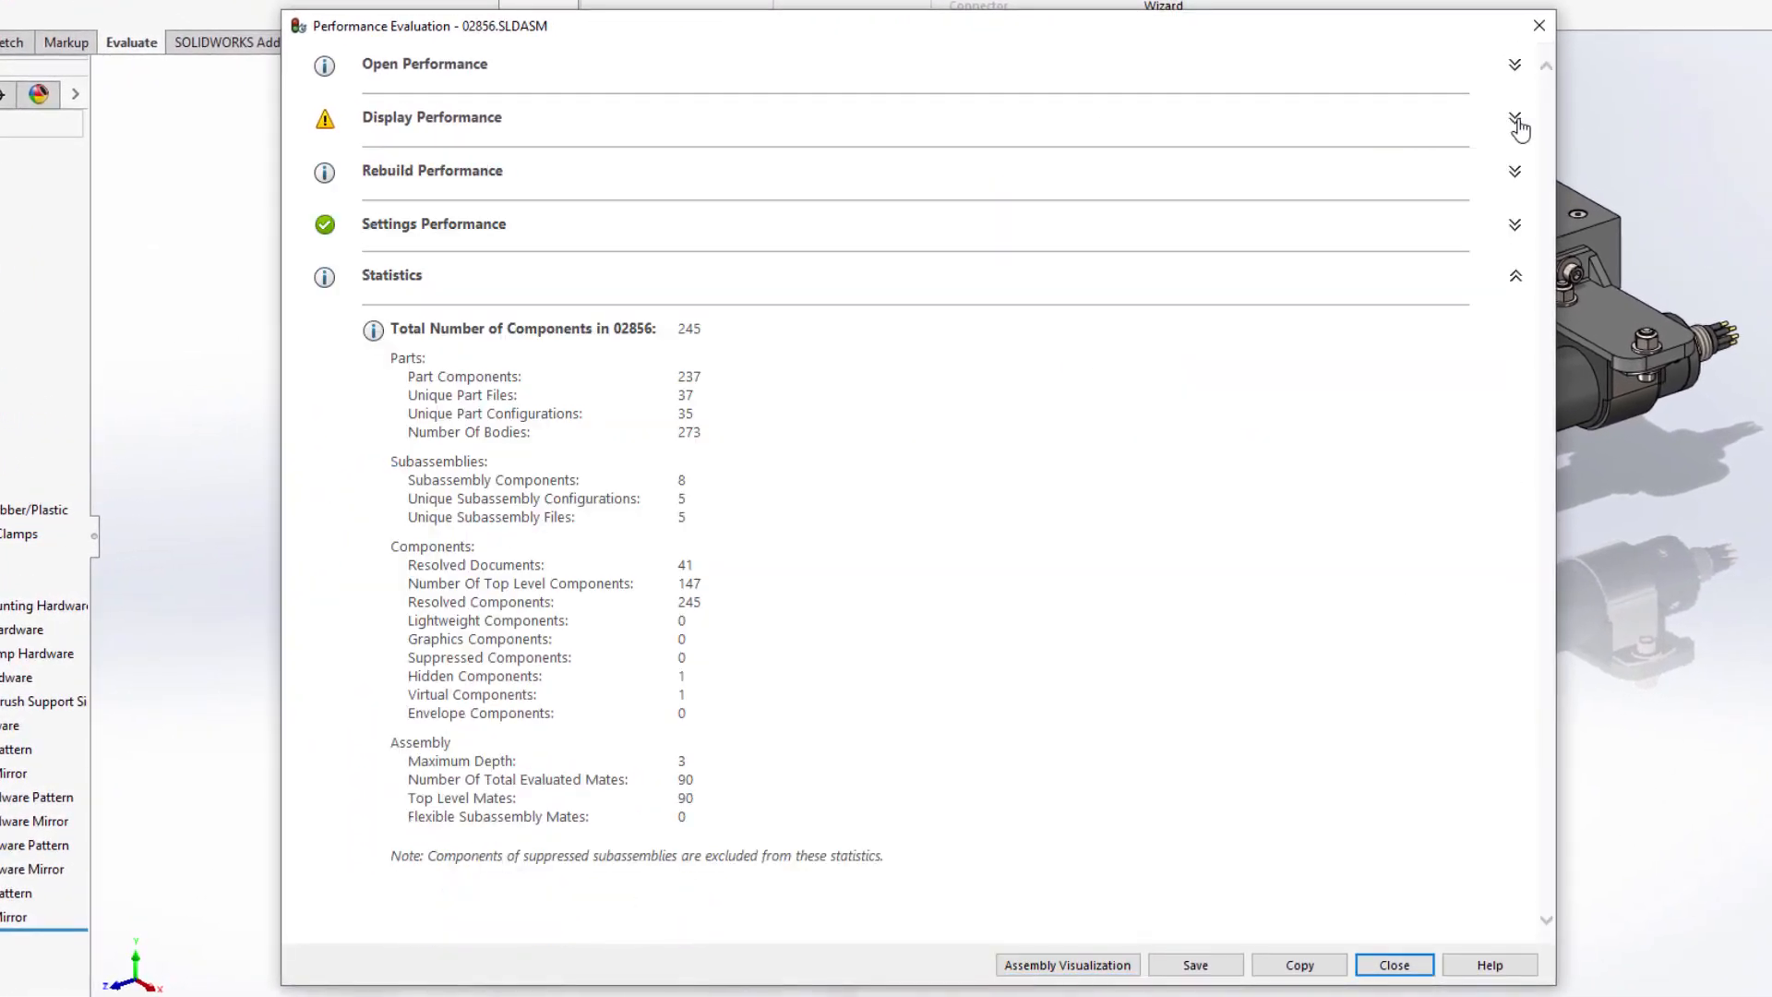
pyautogui.click(1516, 173)
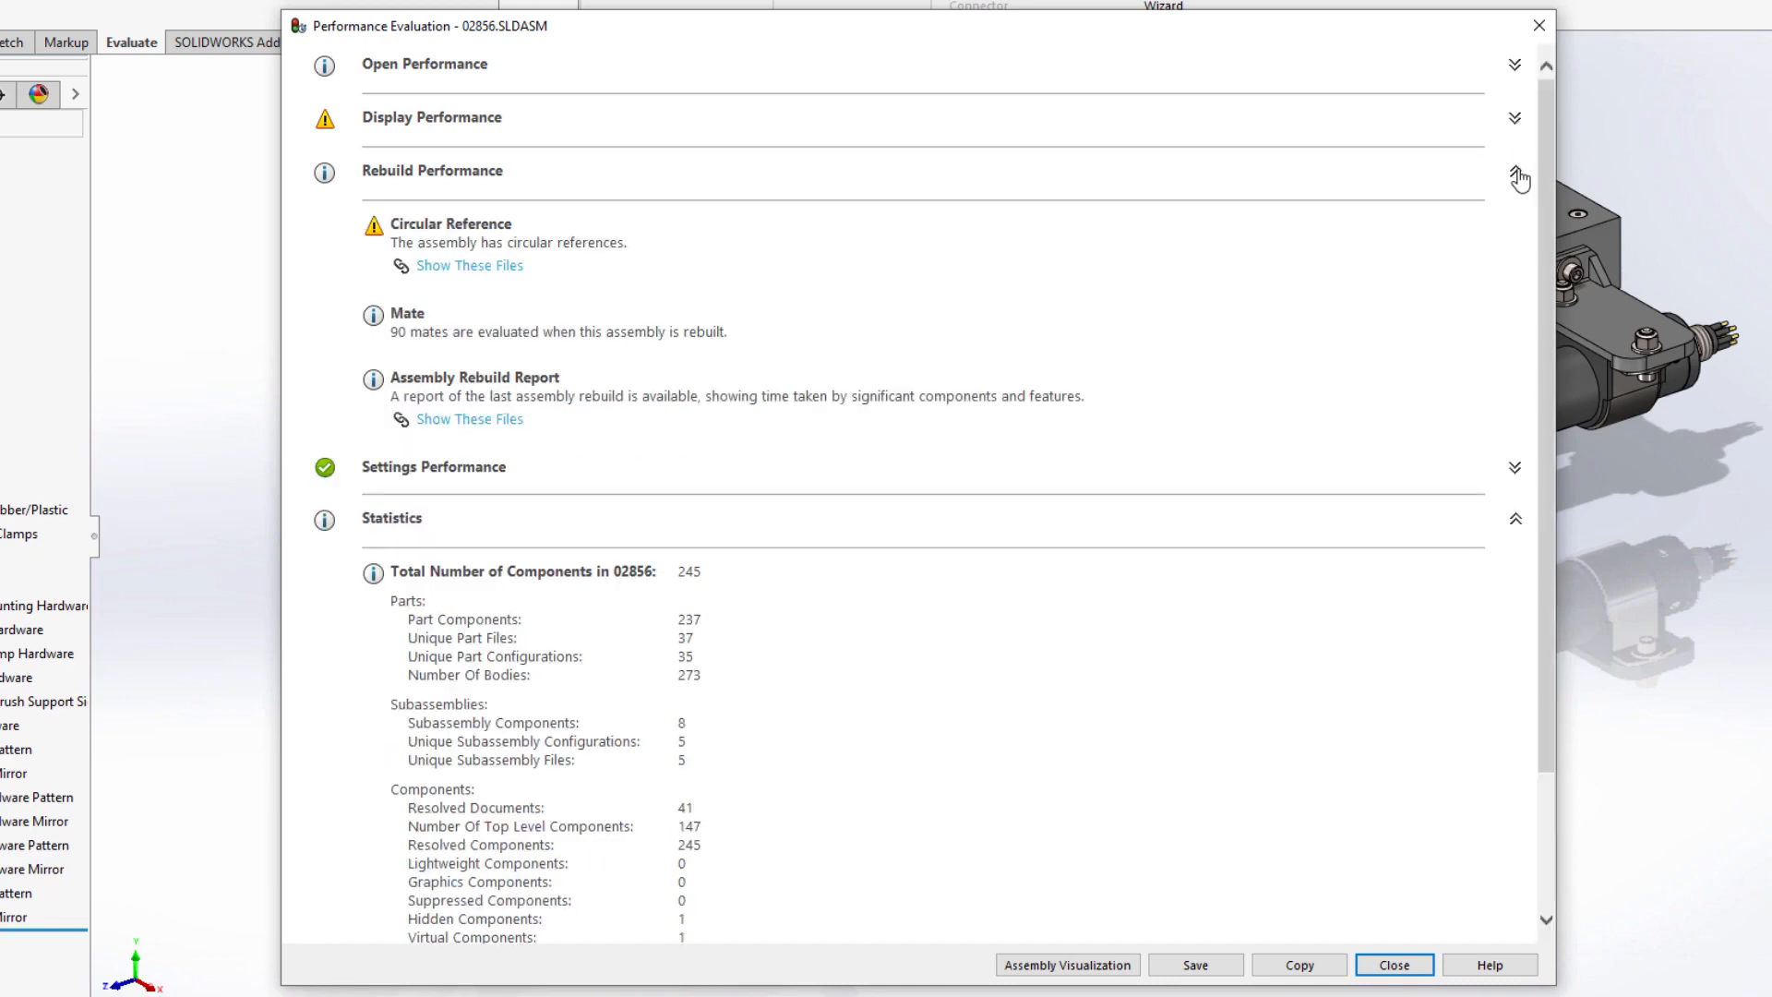
pyautogui.click(479, 268)
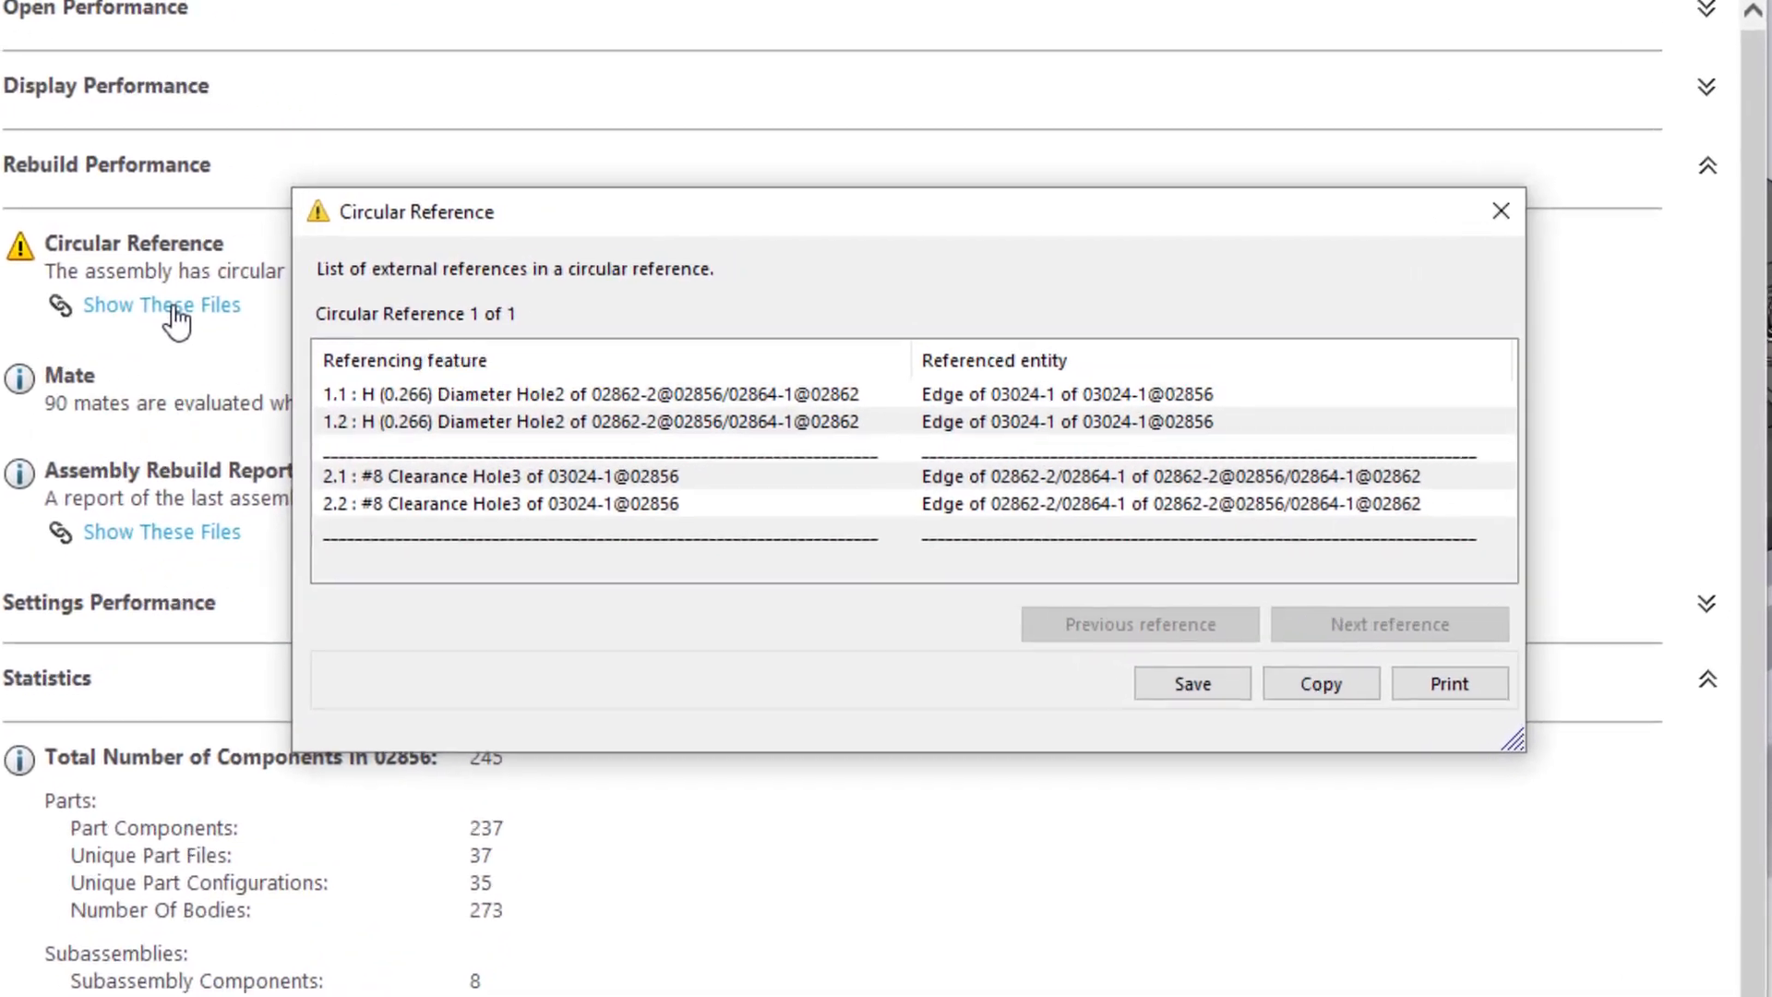
# - Review the referencing hole features in the circular reference list, then close the list and the performance report
pyautogui.click(550, 394)
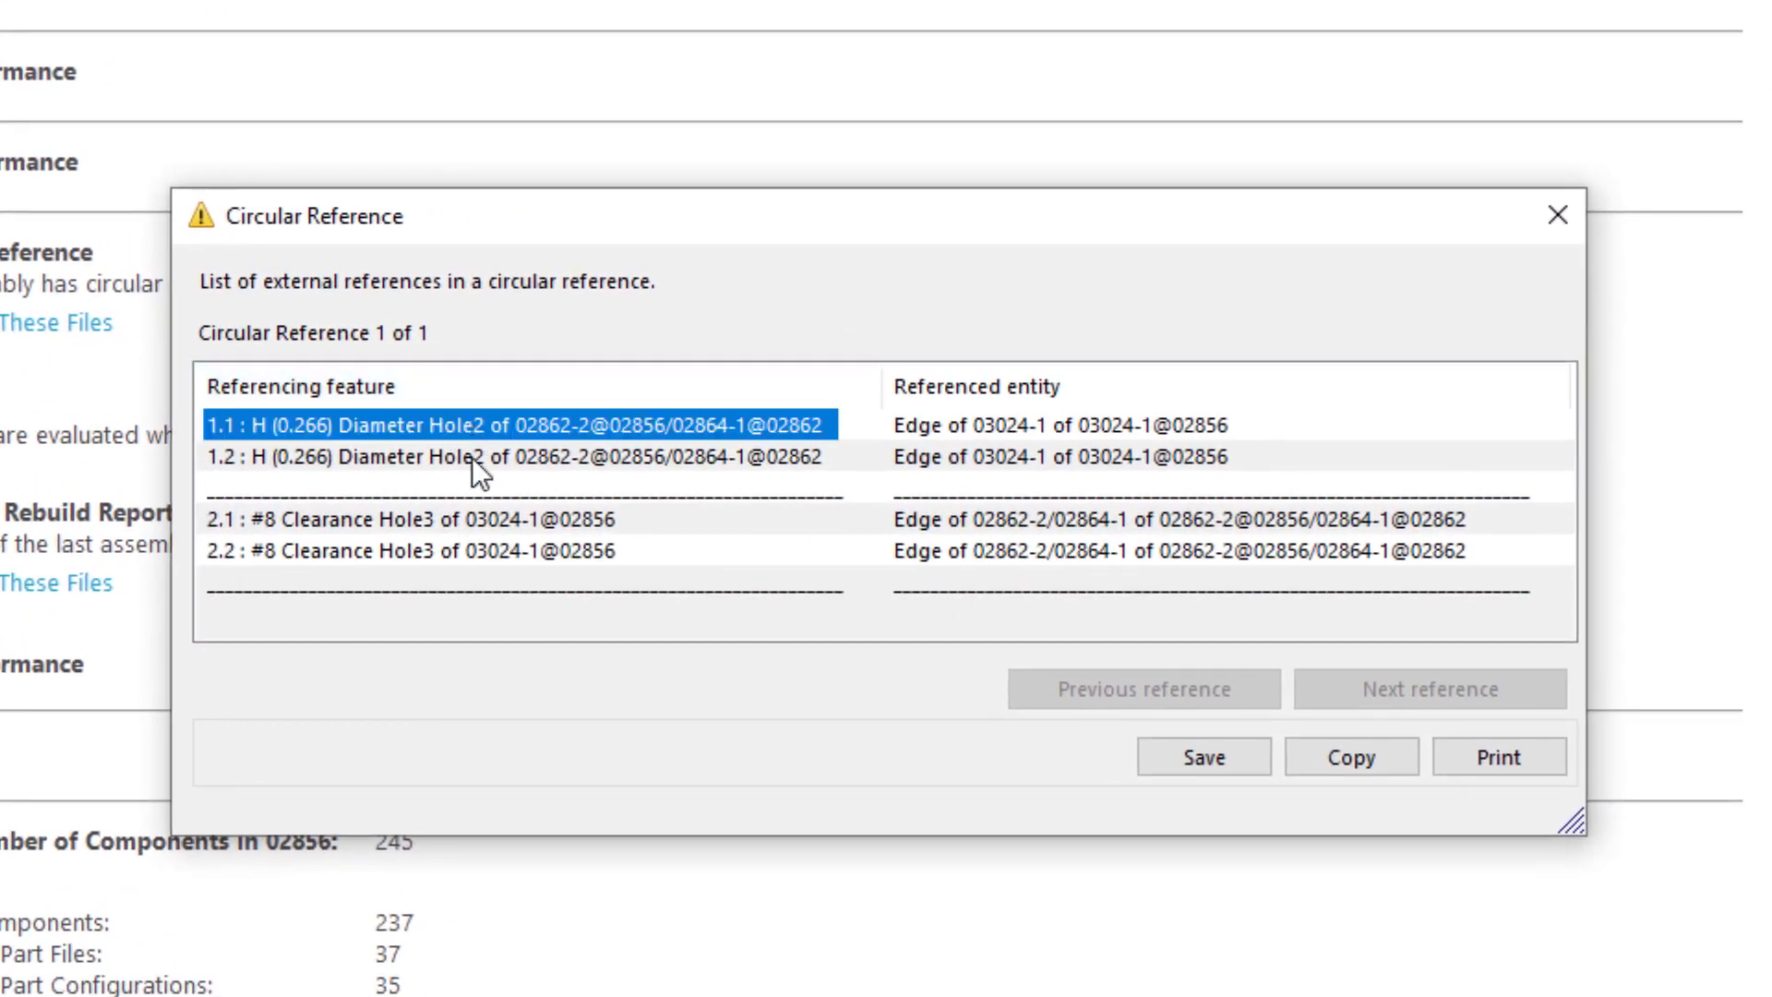
pyautogui.click(473, 457)
pyautogui.click(473, 519)
pyautogui.click(461, 550)
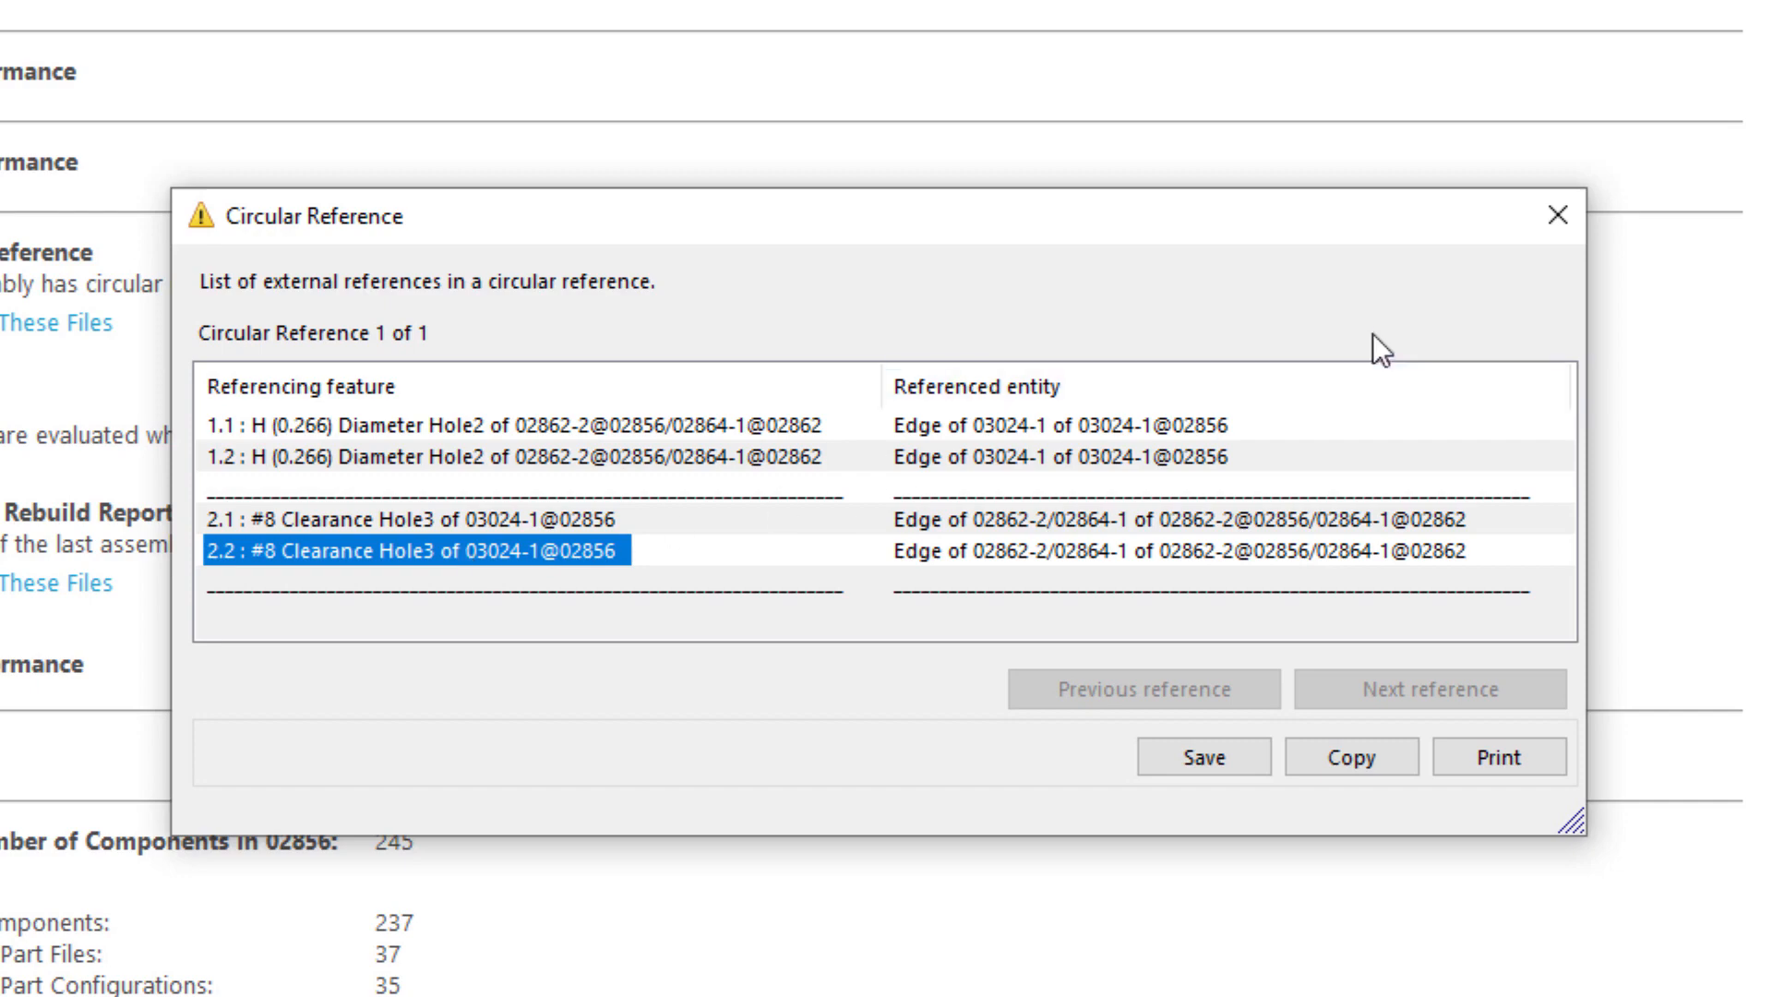
pyautogui.click(1559, 215)
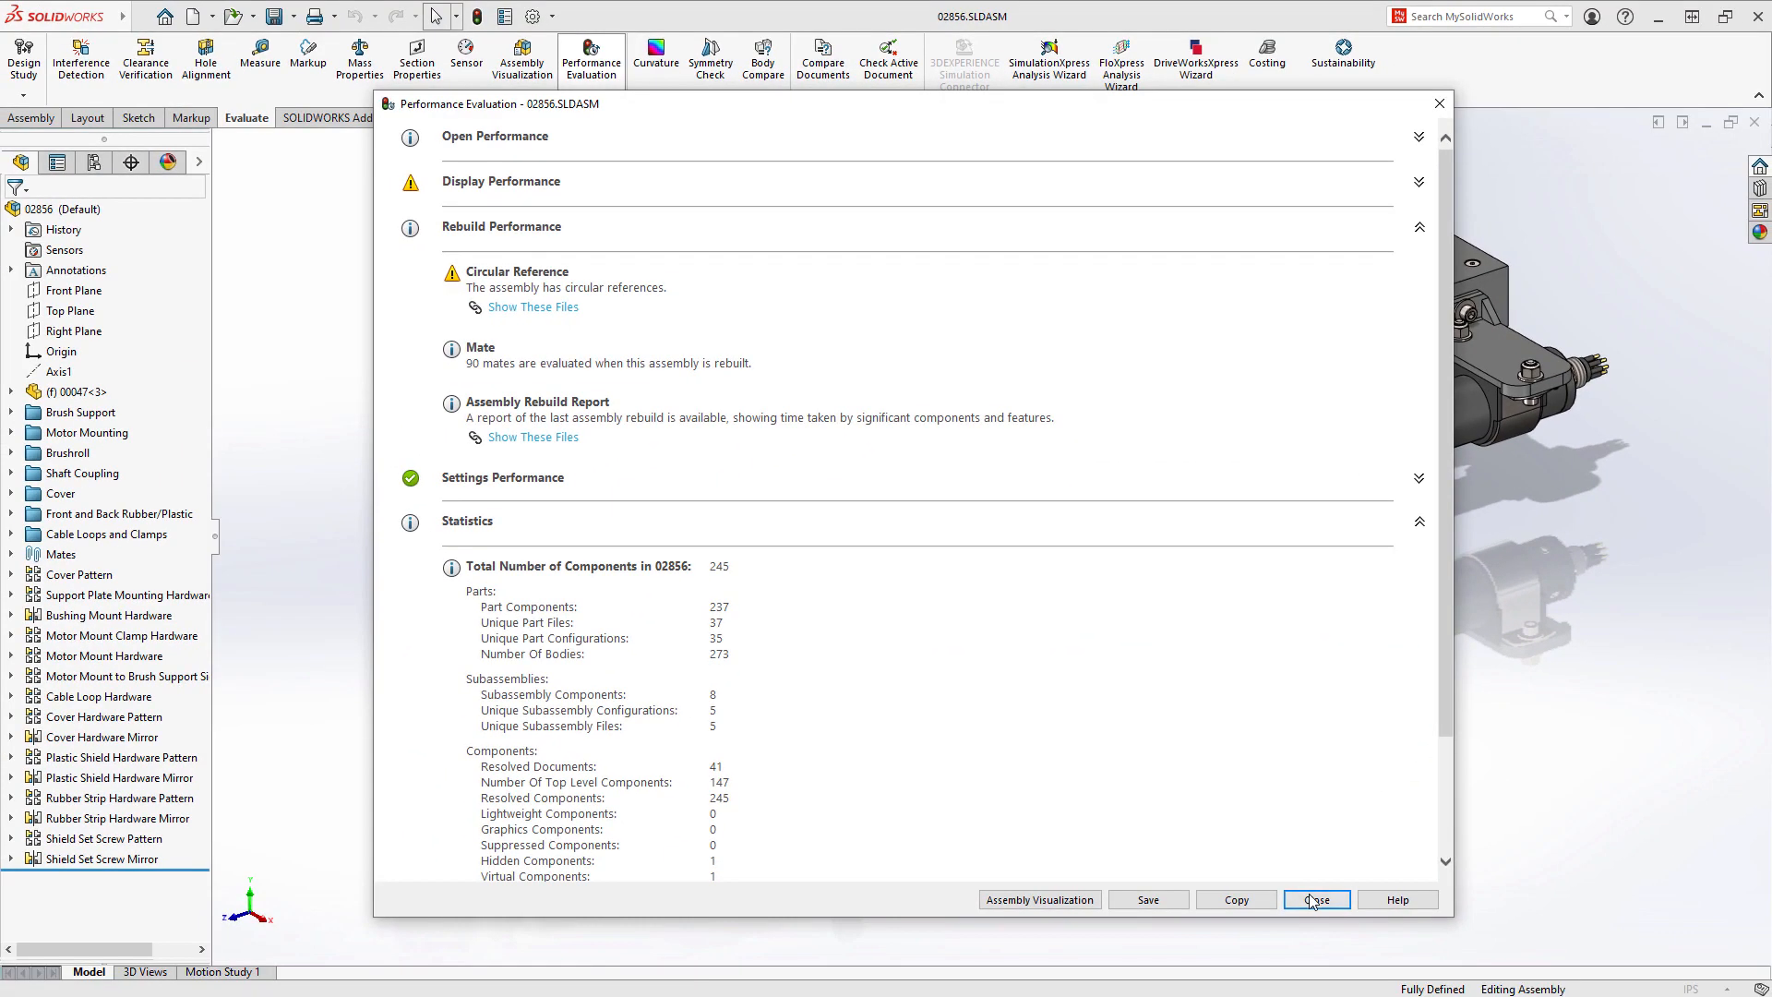
pyautogui.click(1320, 901)
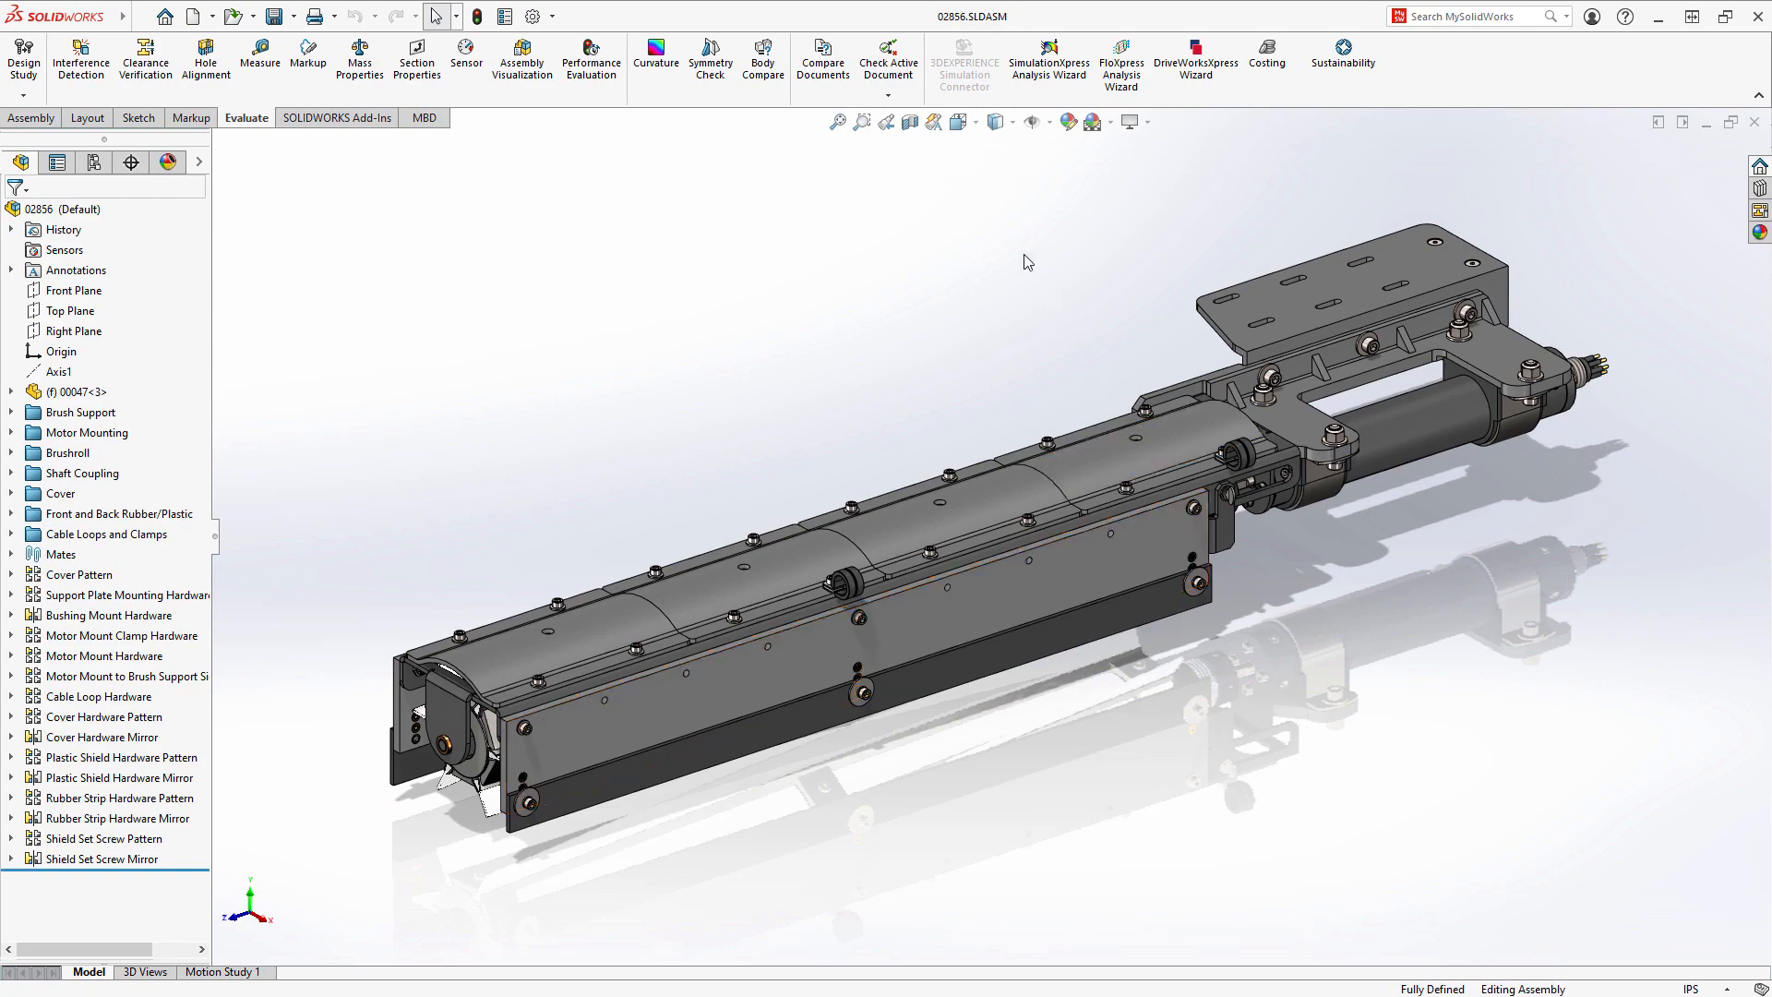
# - From the saved Circular Reference view, isolate components 02864 and 03024
pyautogui.click(961, 126)
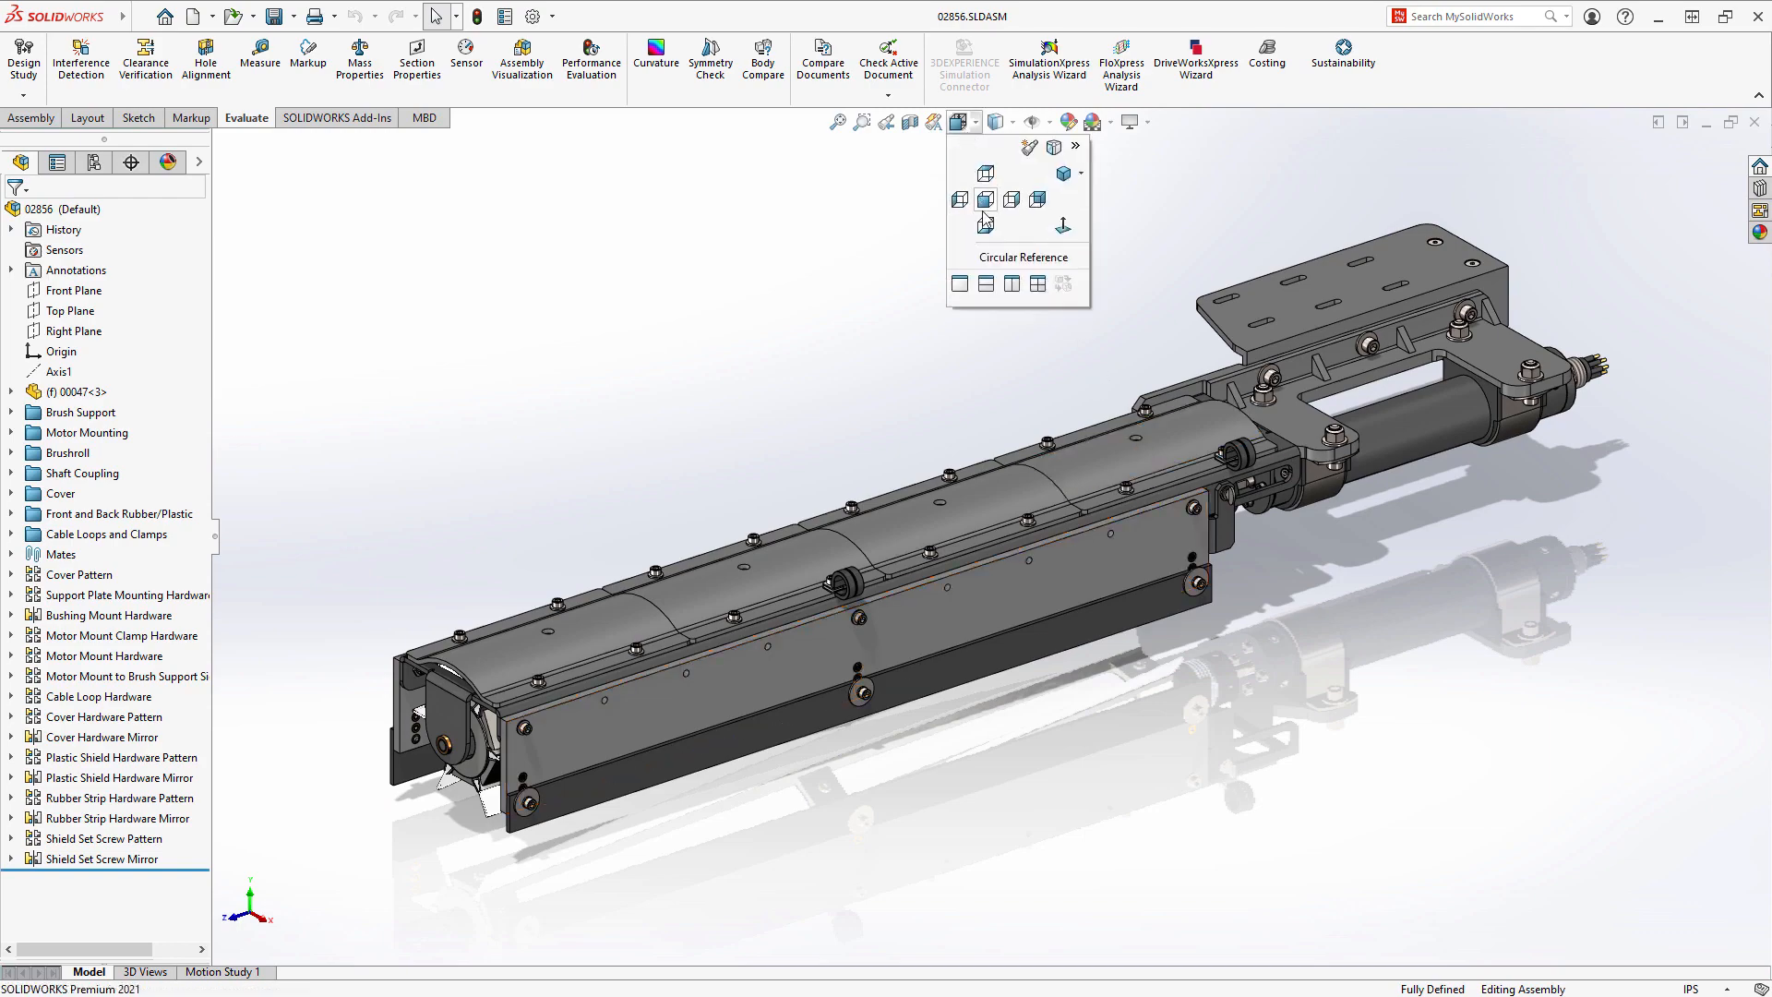
pyautogui.click(989, 260)
pyautogui.click(1149, 285)
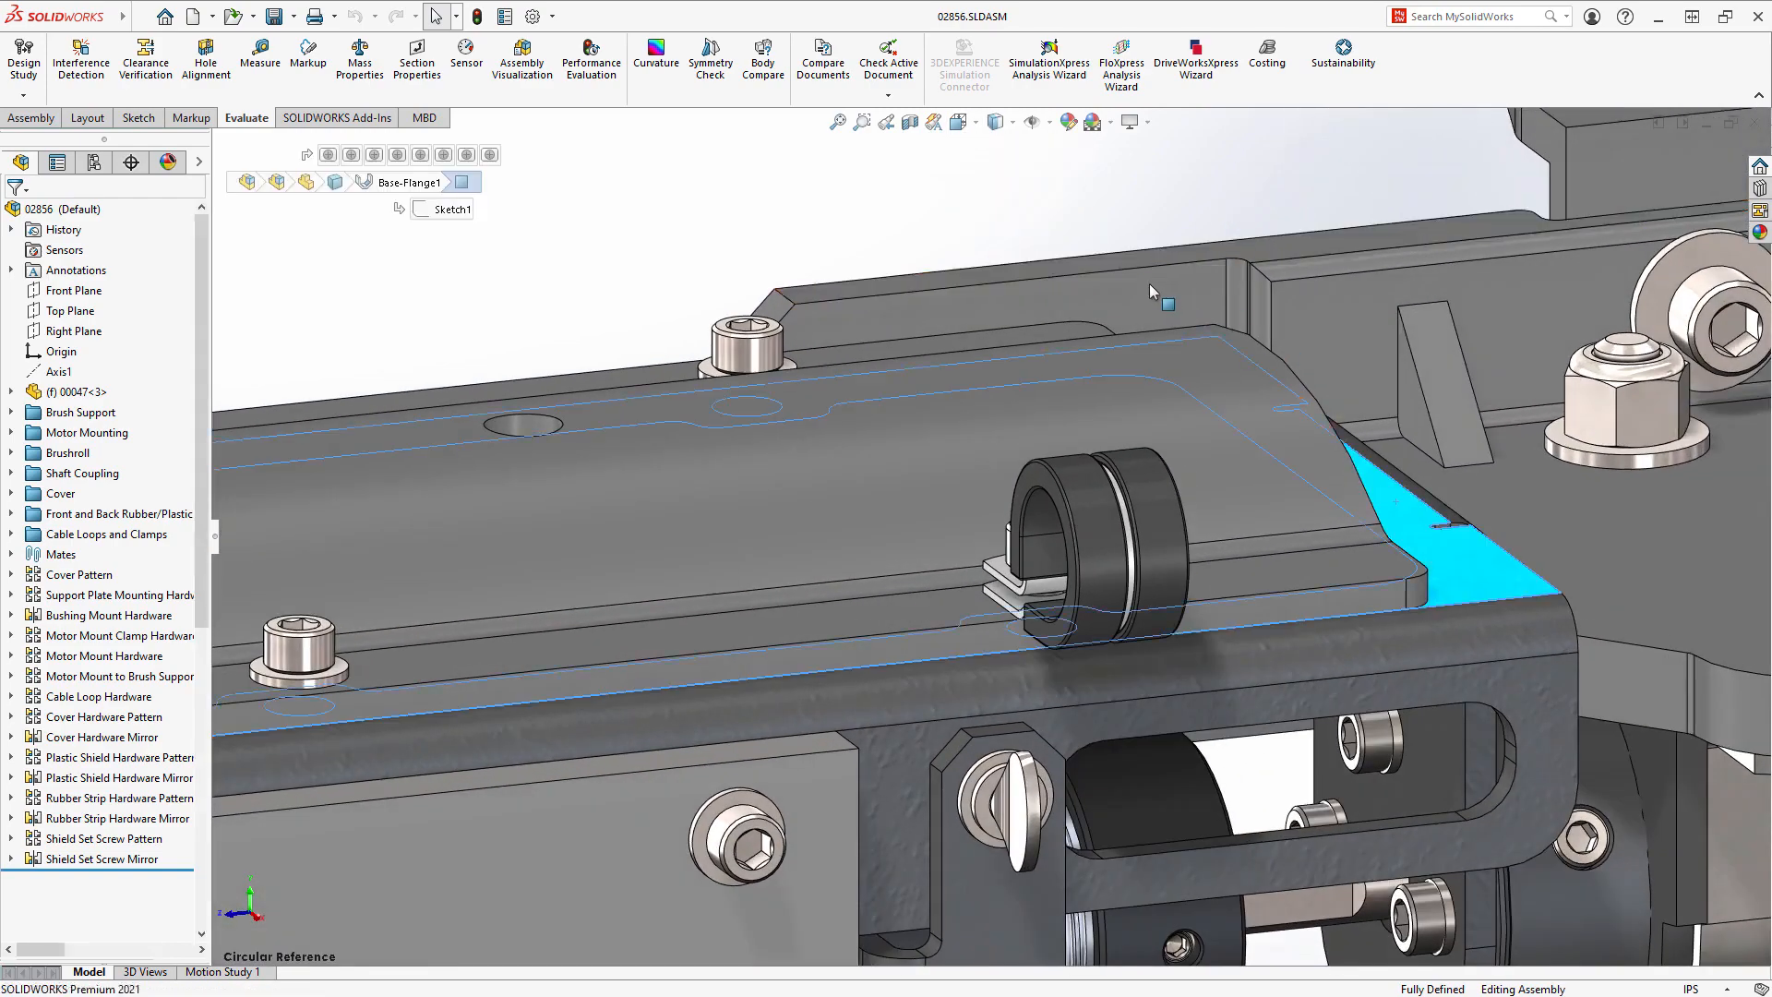
pyautogui.rightClick(759, 223)
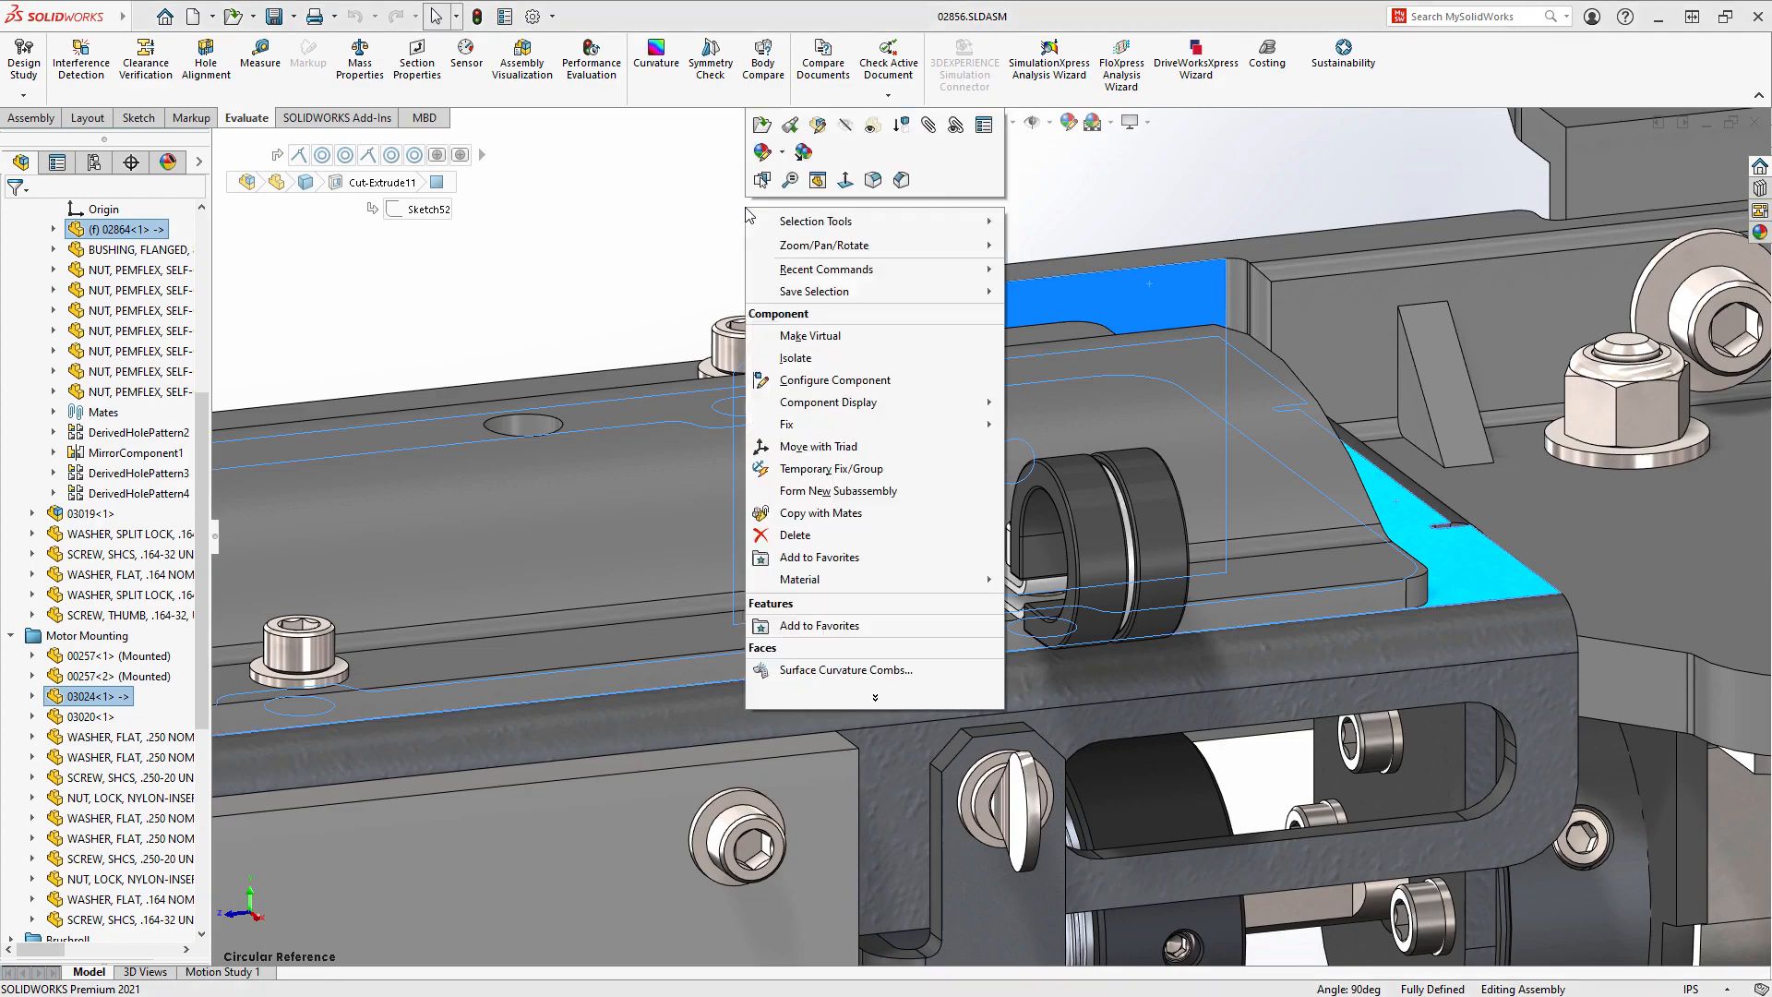
pyautogui.click(801, 365)
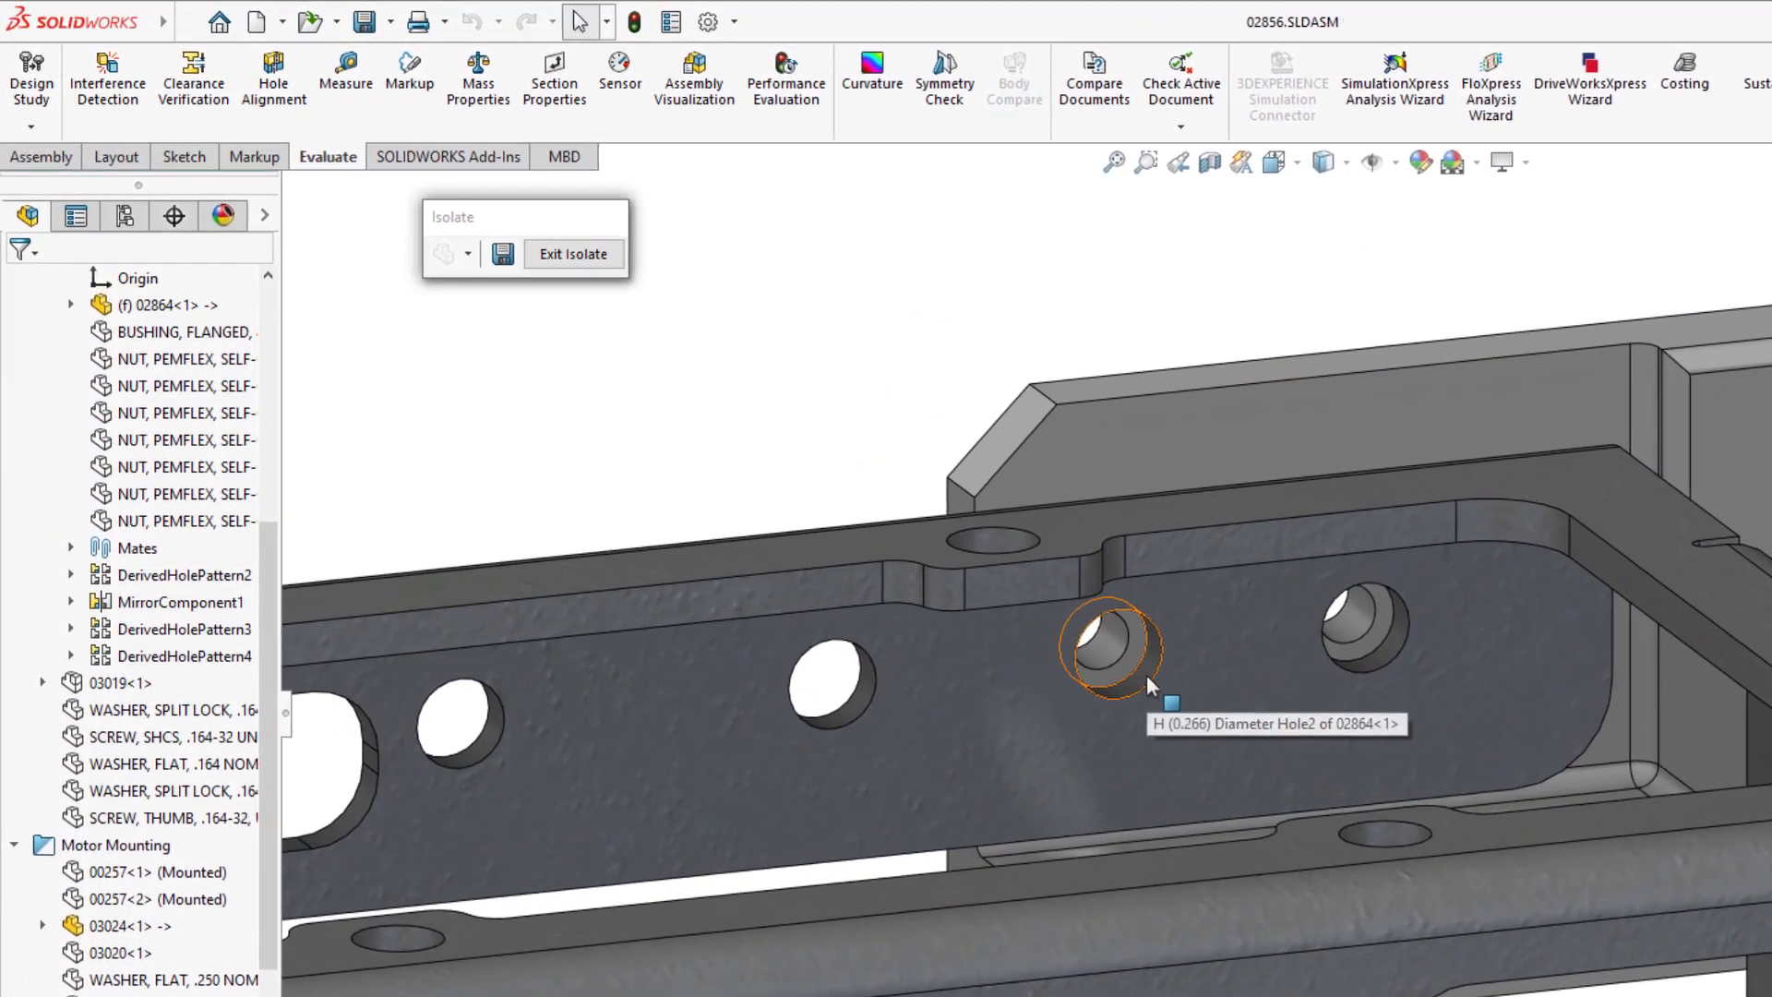
# - Examine the external concentric relations in the position sketch of 02864's H drill-size hole feature, then leave the feature without changes
pyautogui.click(1052, 613)
pyautogui.click(1210, 568)
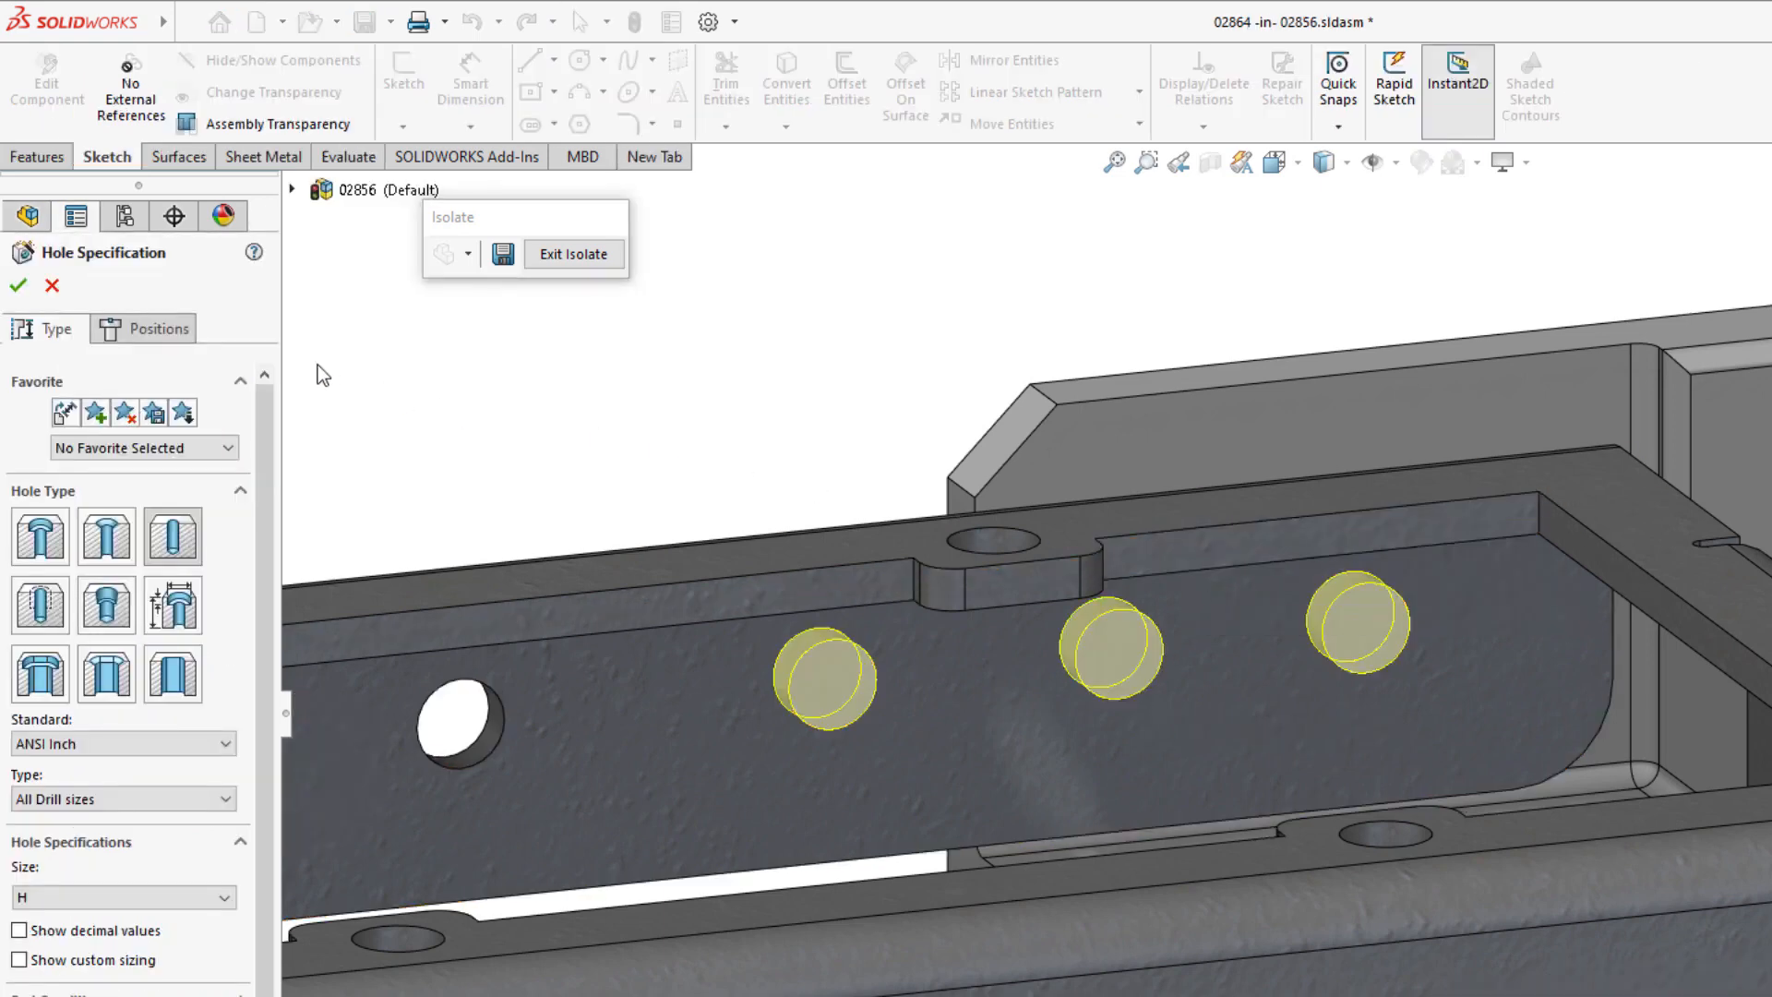
pyautogui.click(159, 334)
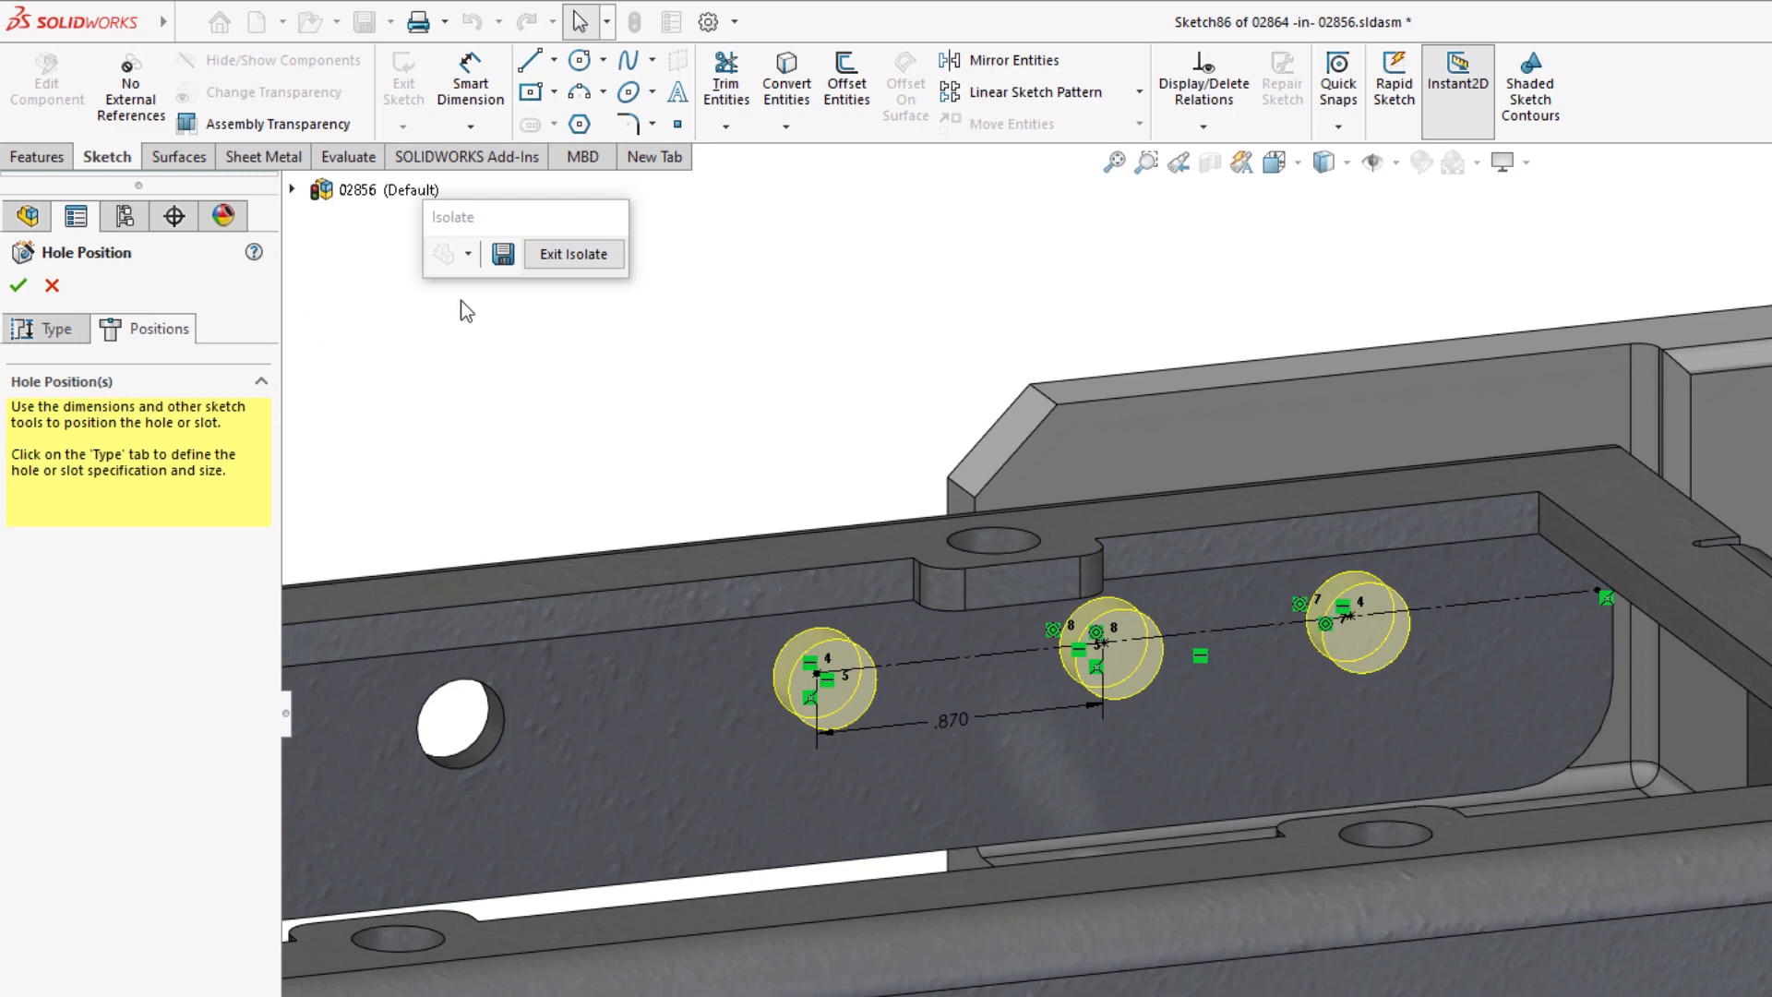
pyautogui.click(1198, 93)
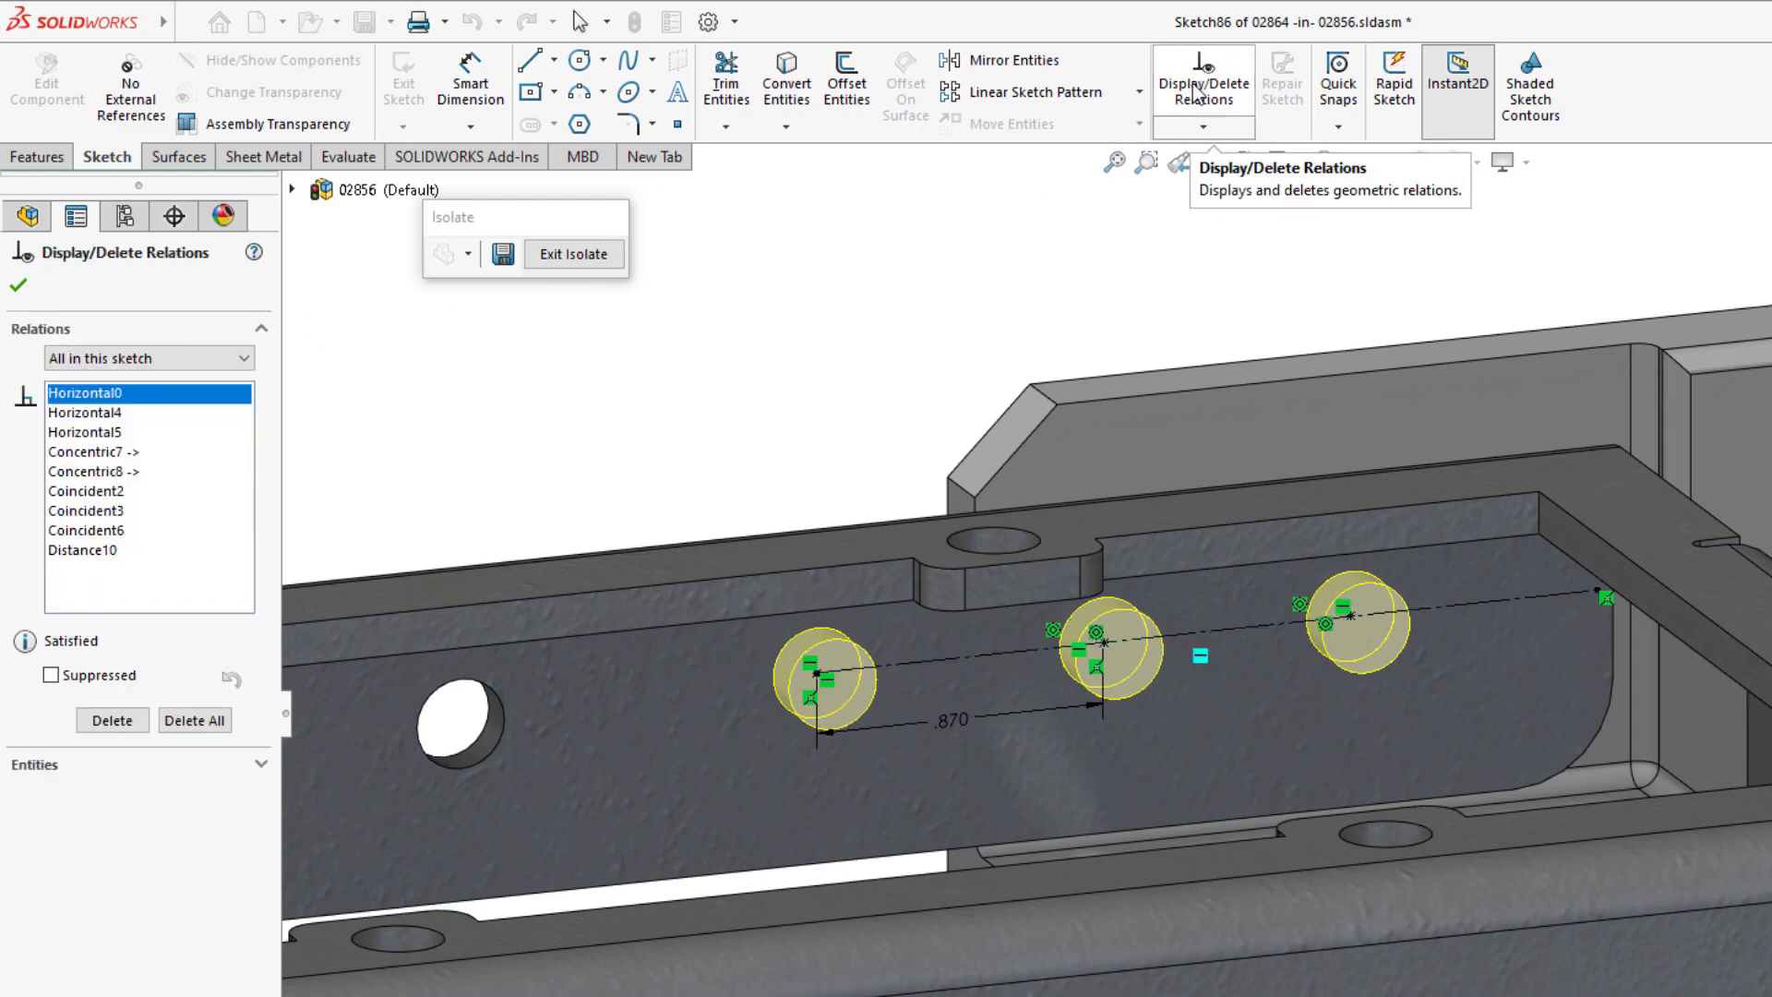
pyautogui.click(106, 459)
pyautogui.click(97, 472)
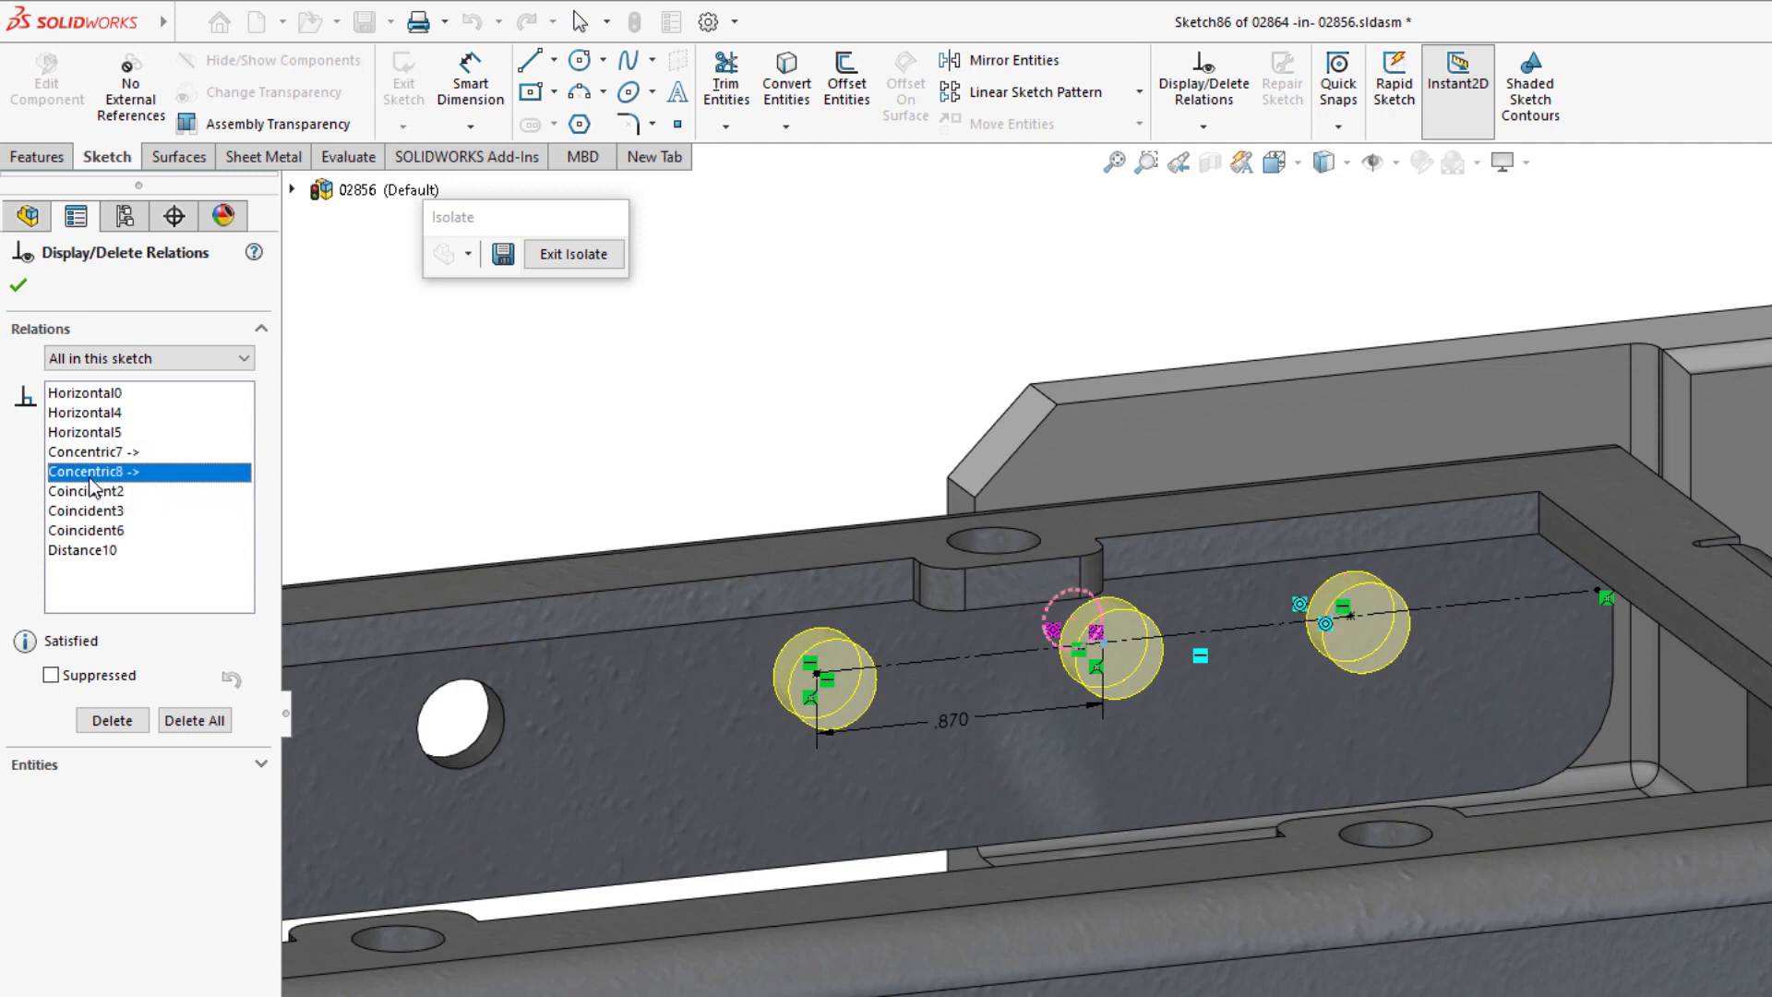
pyautogui.click(18, 285)
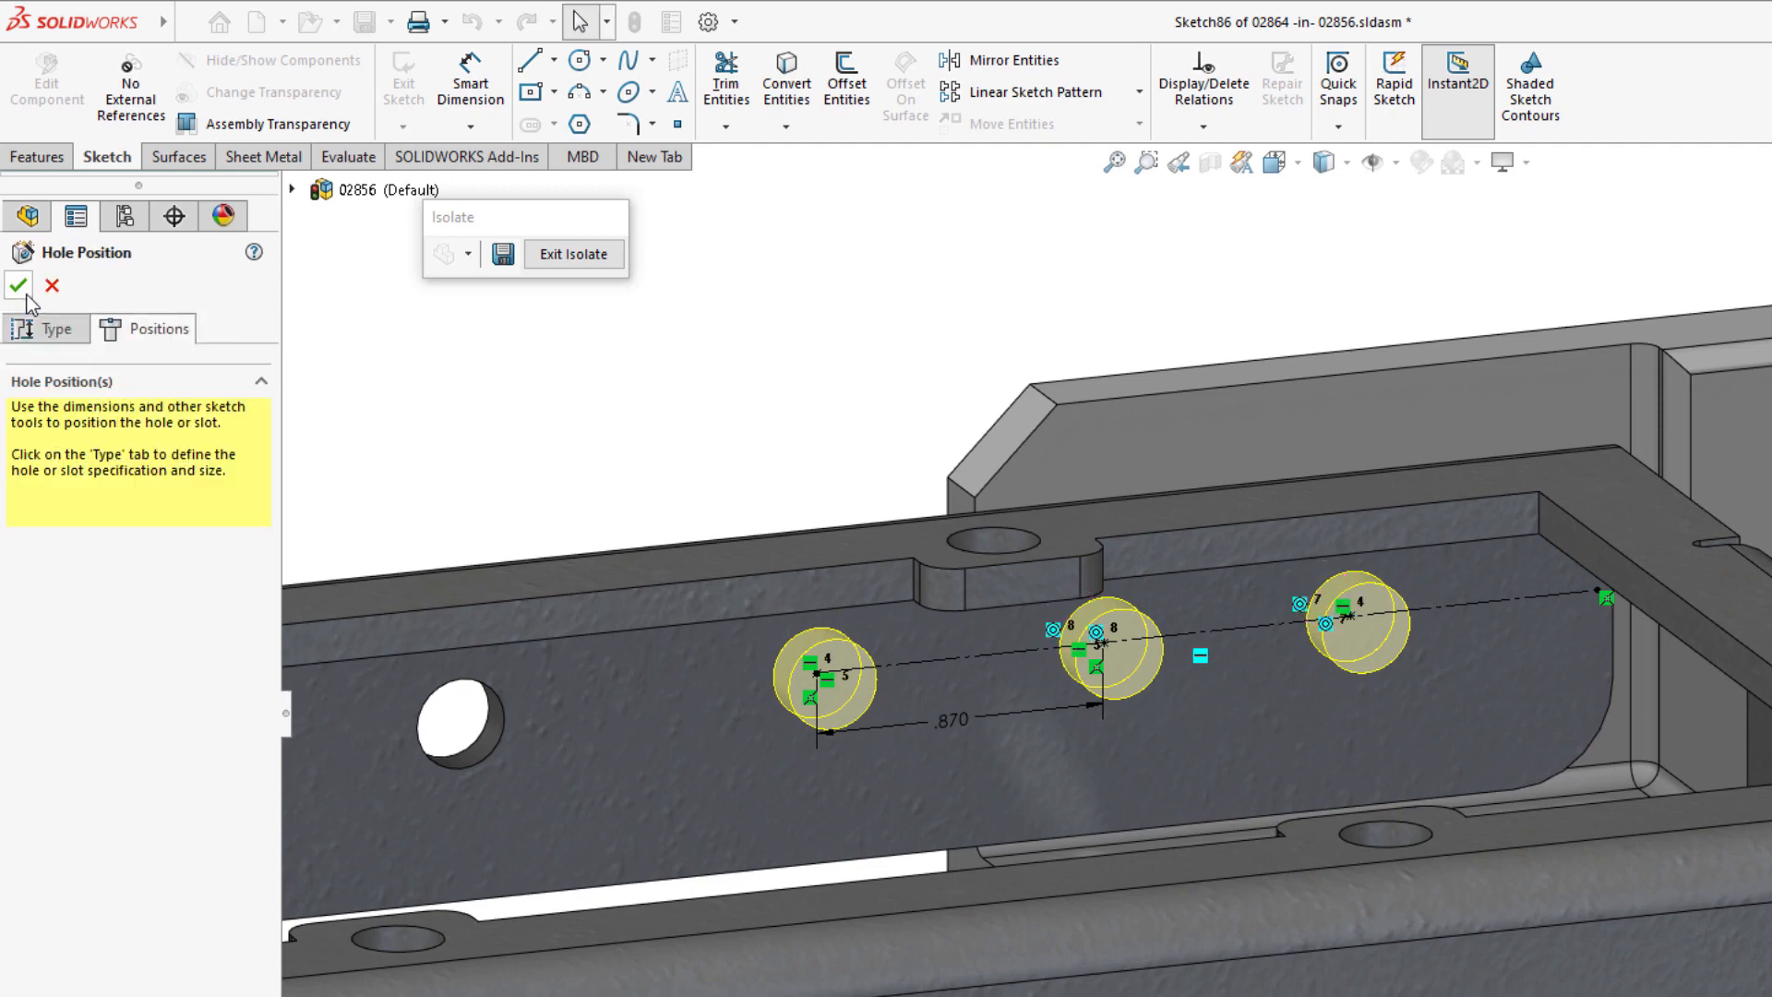
pyautogui.click(51, 286)
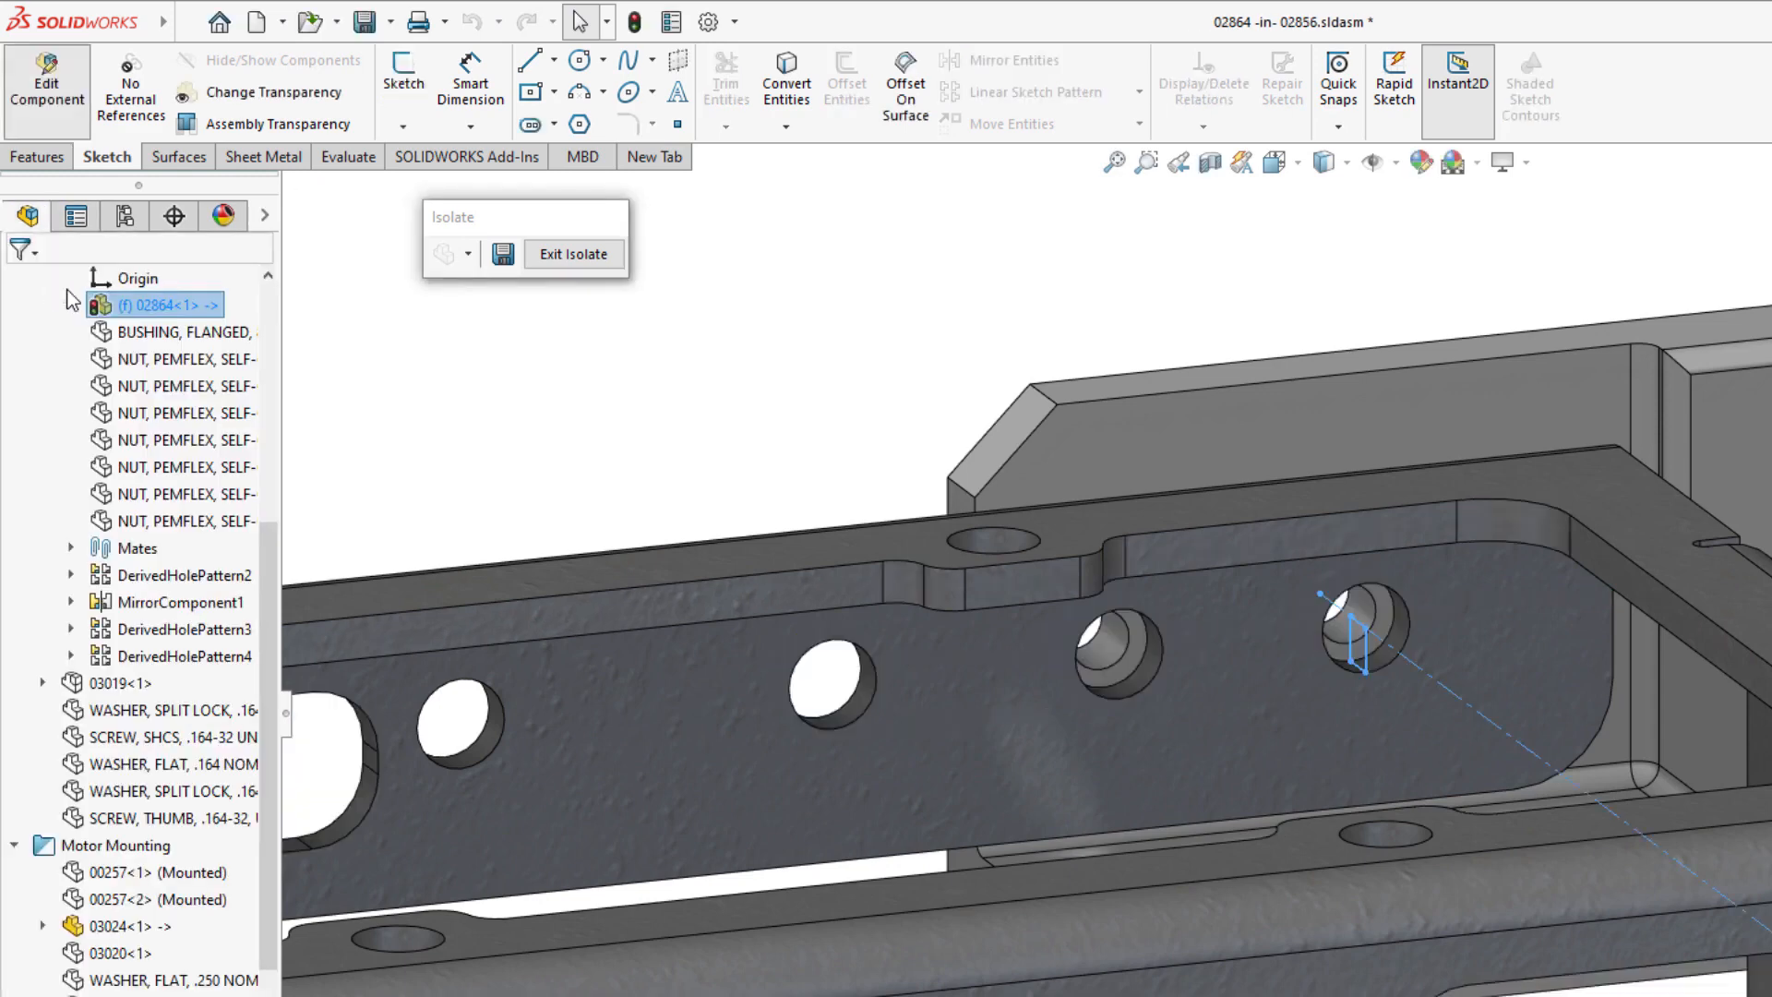
# - In component 03024, edit the #8 clearance hole's position sketch and delete both concentric relations that reference 02864
pyautogui.click(1114, 646)
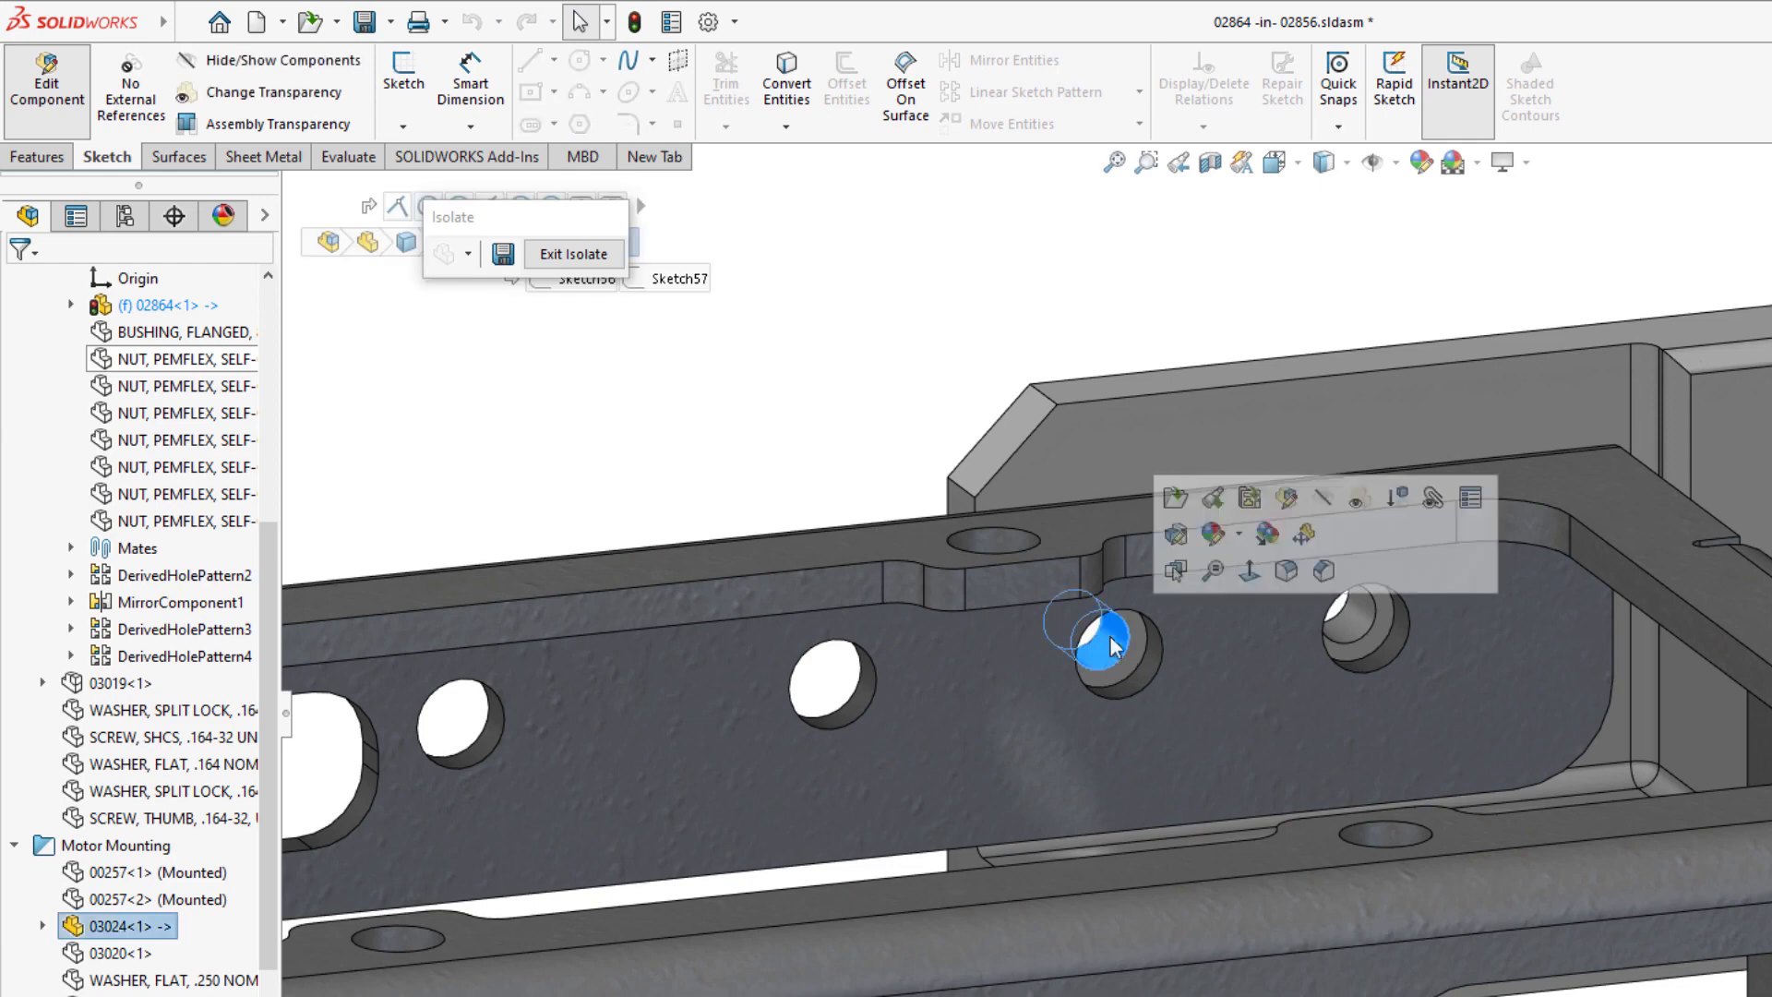
pyautogui.click(1175, 540)
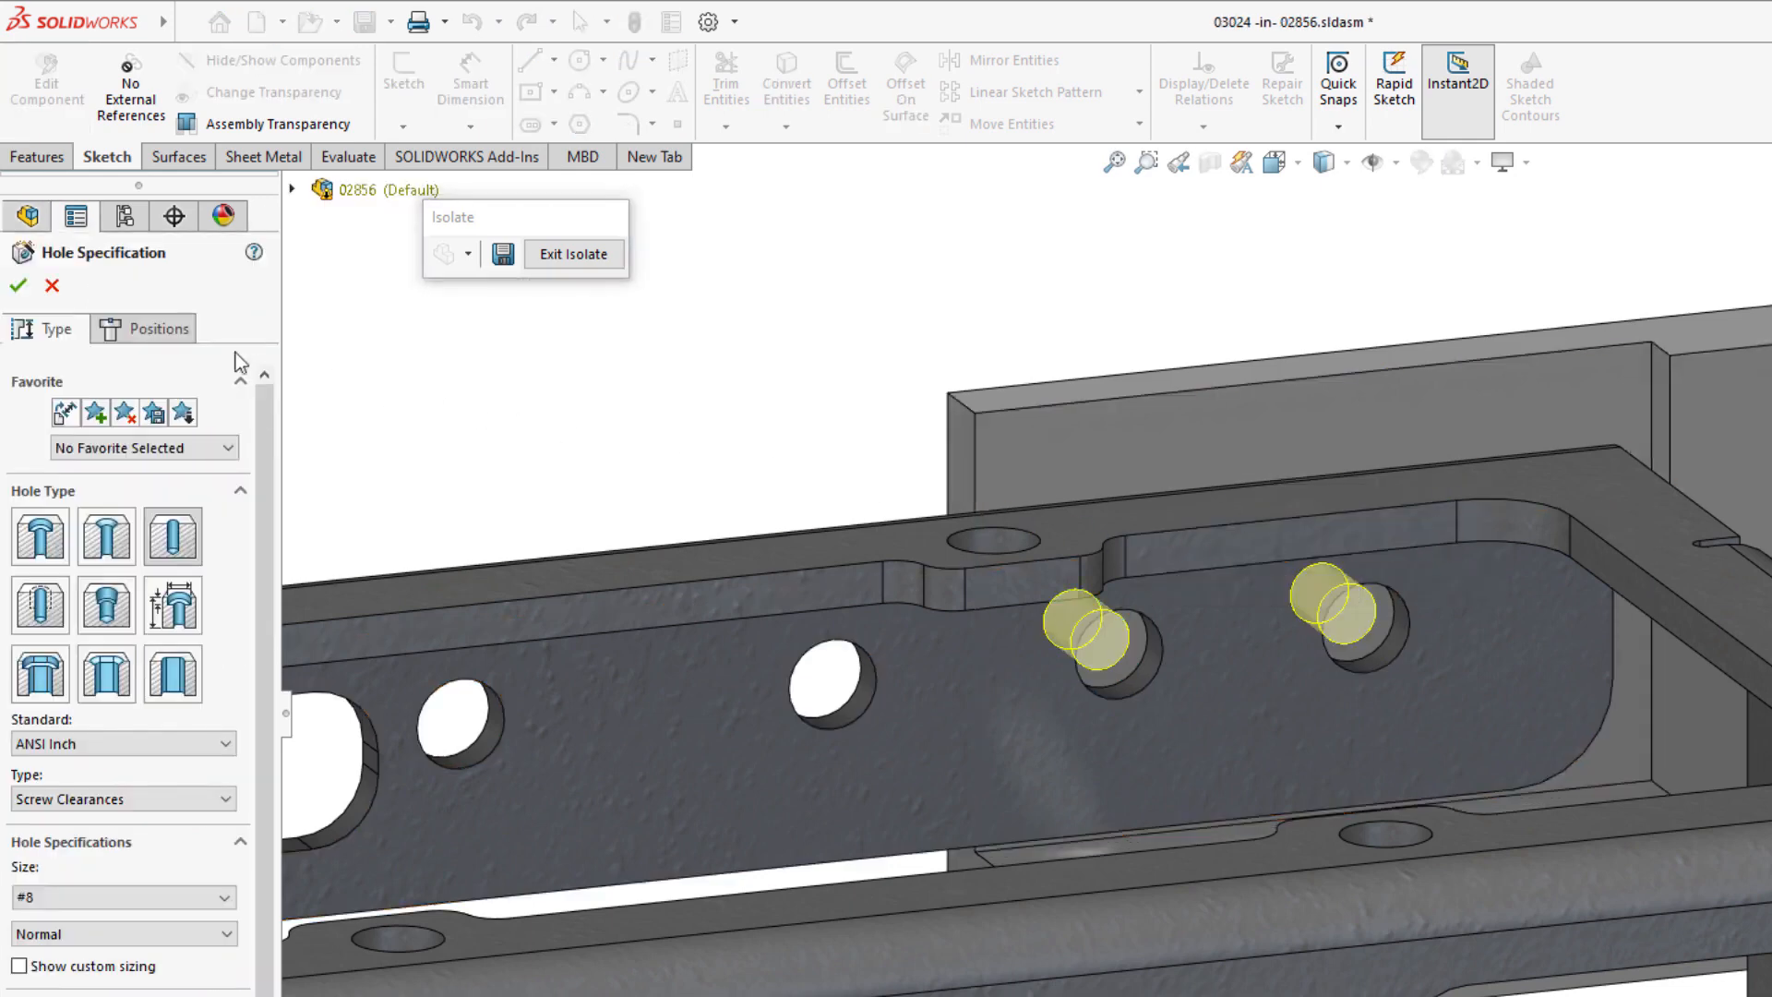
pyautogui.click(162, 333)
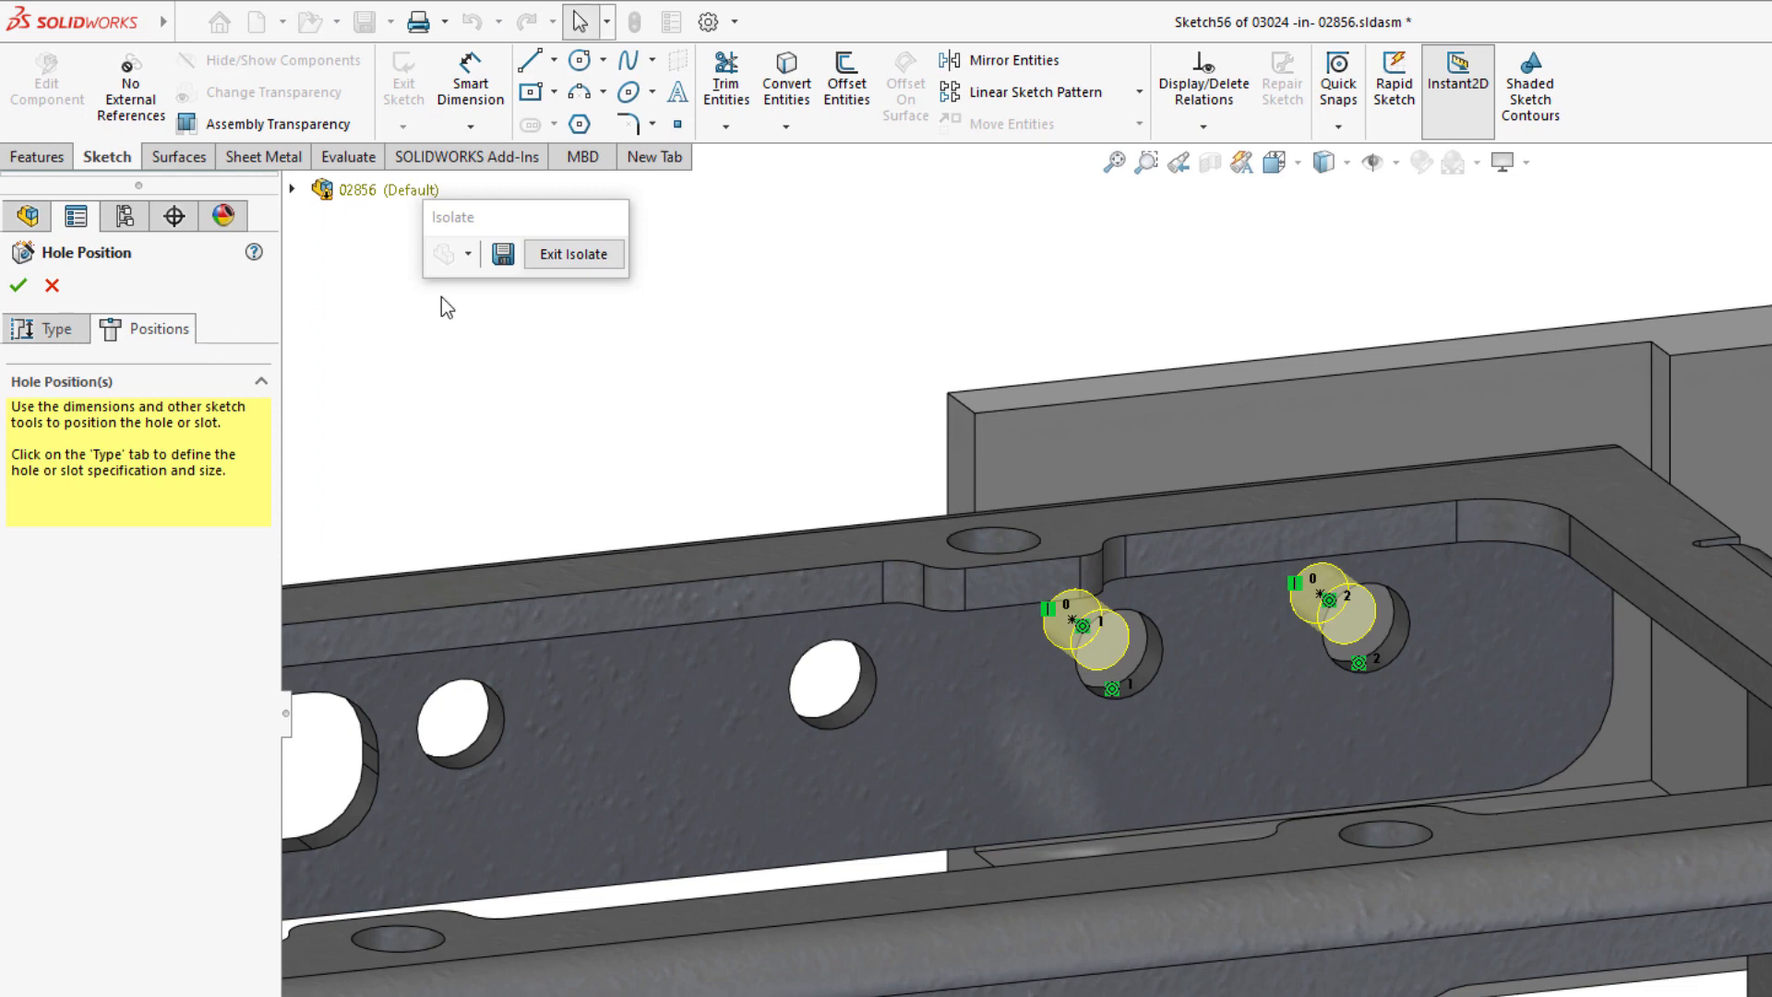
pyautogui.click(1203, 88)
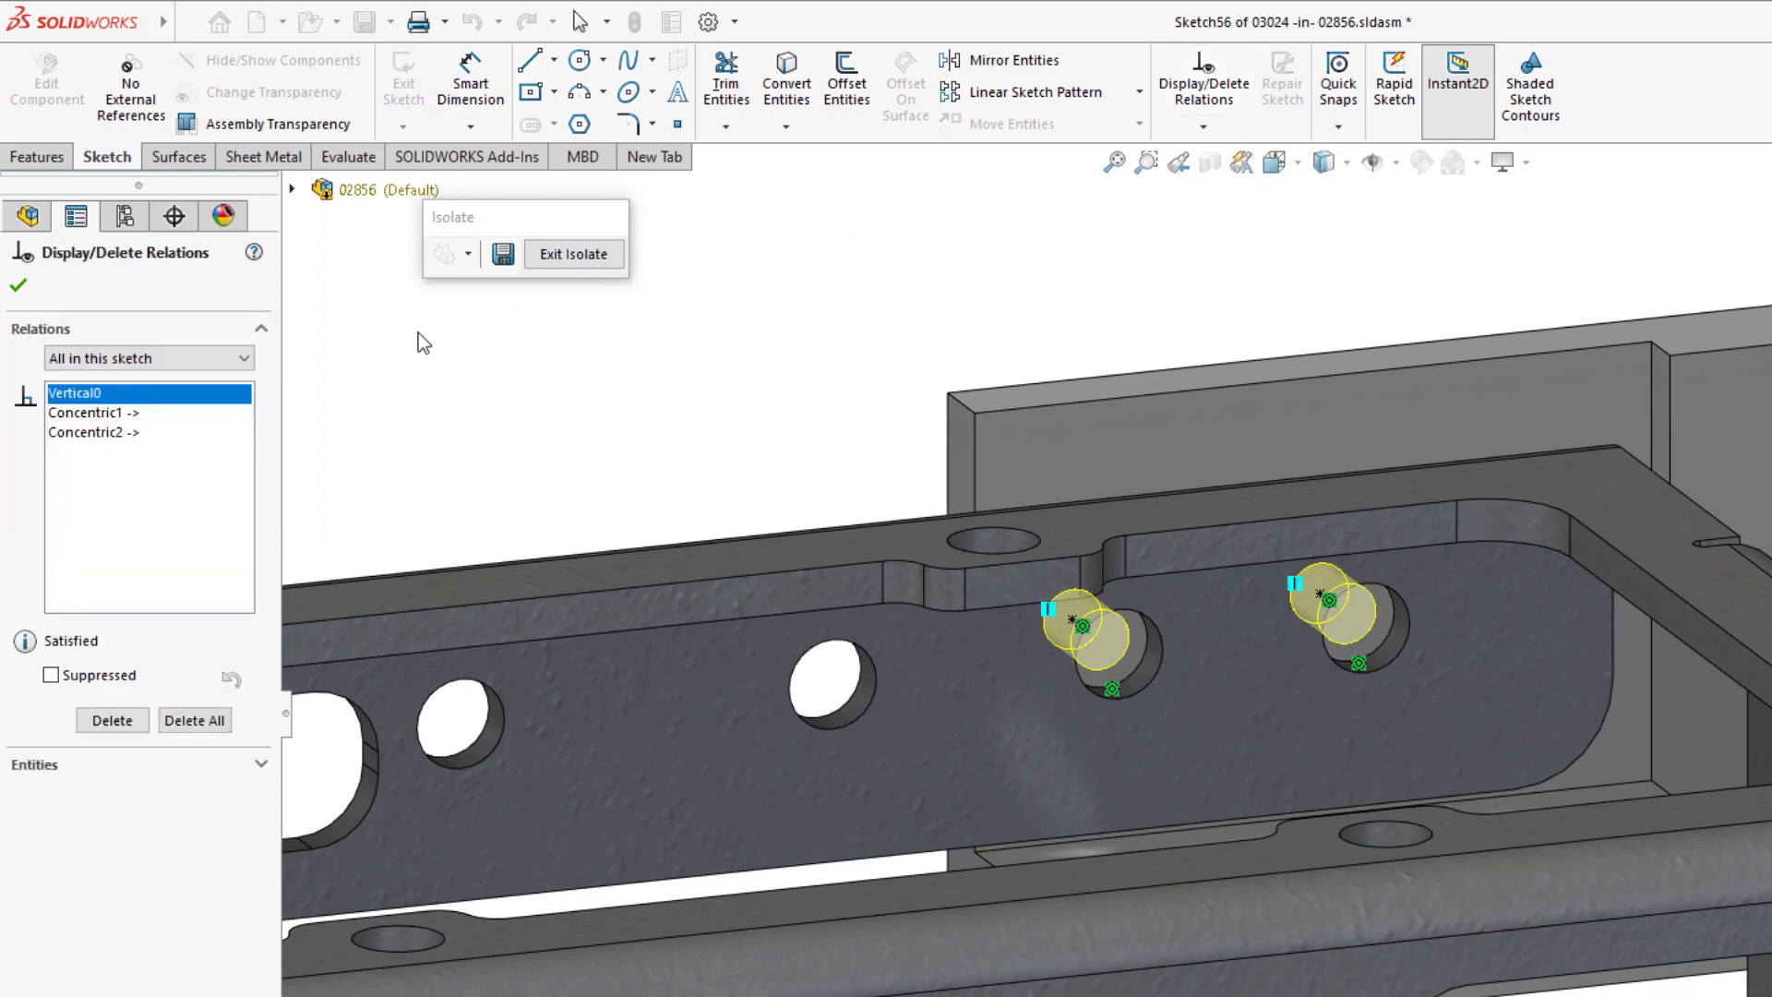
pyautogui.click(114, 412)
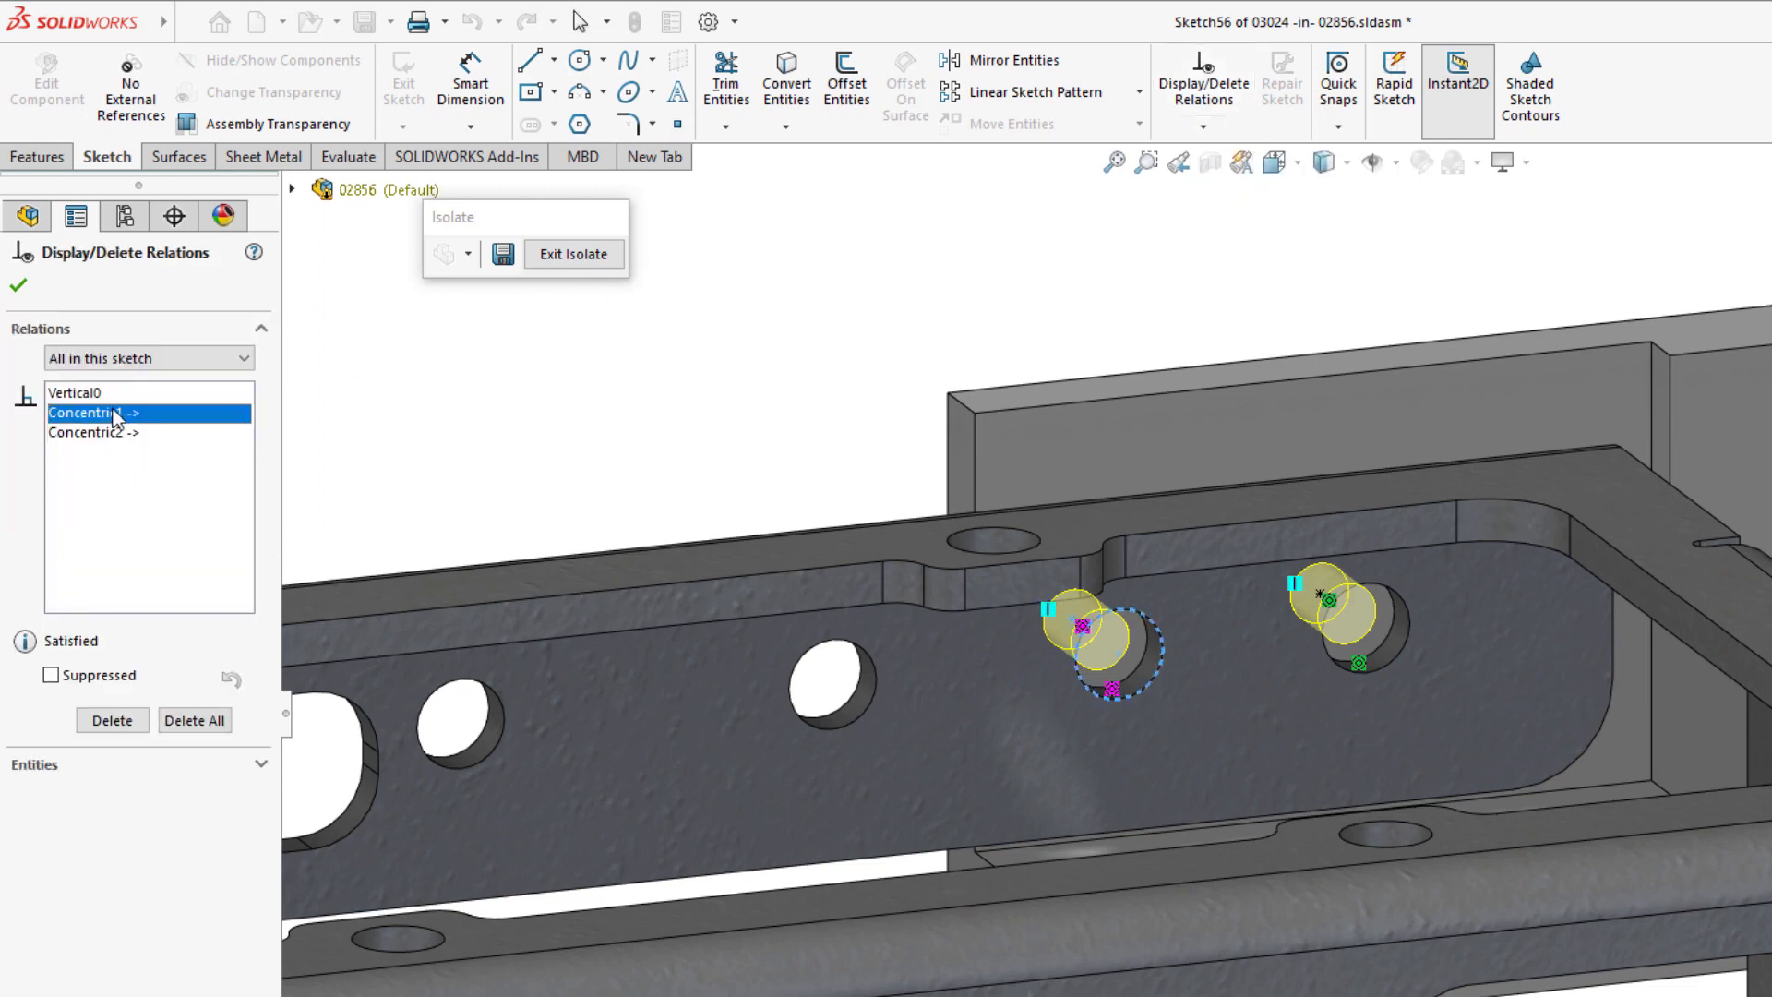
pyautogui.click(107, 434)
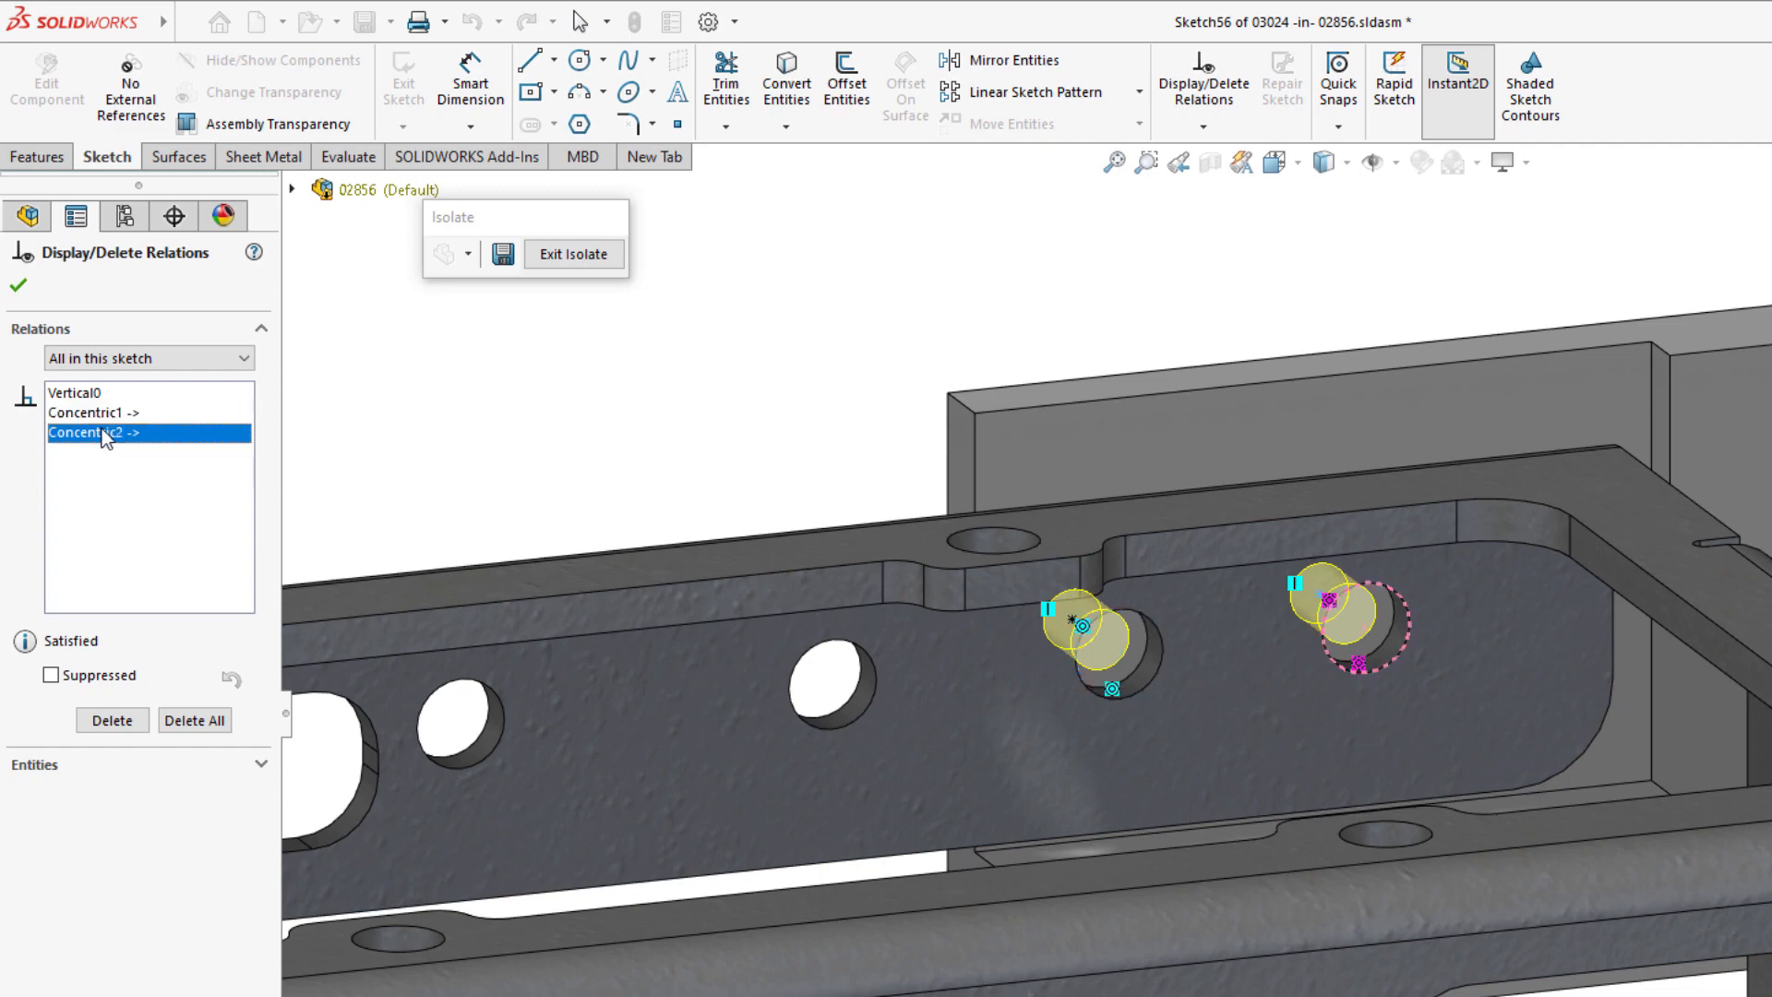
pyautogui.press('Delete')
pyautogui.click(114, 416)
pyautogui.press('Delete')
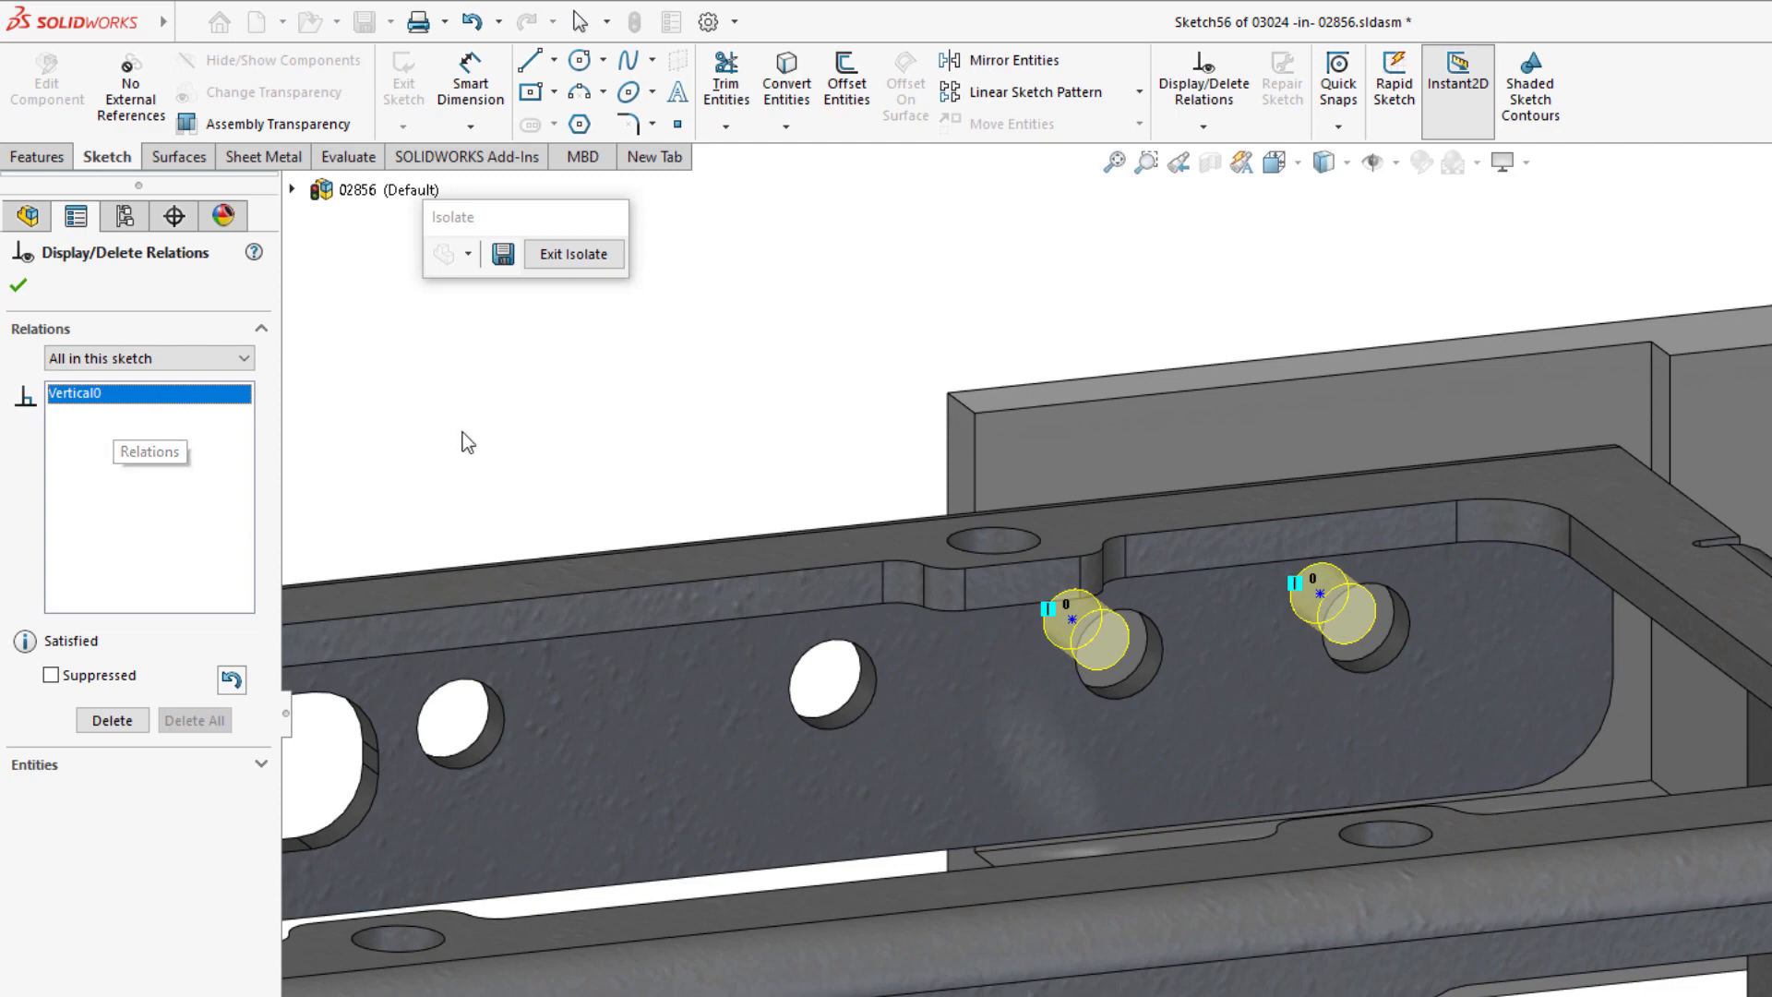
pyautogui.press('Escape')
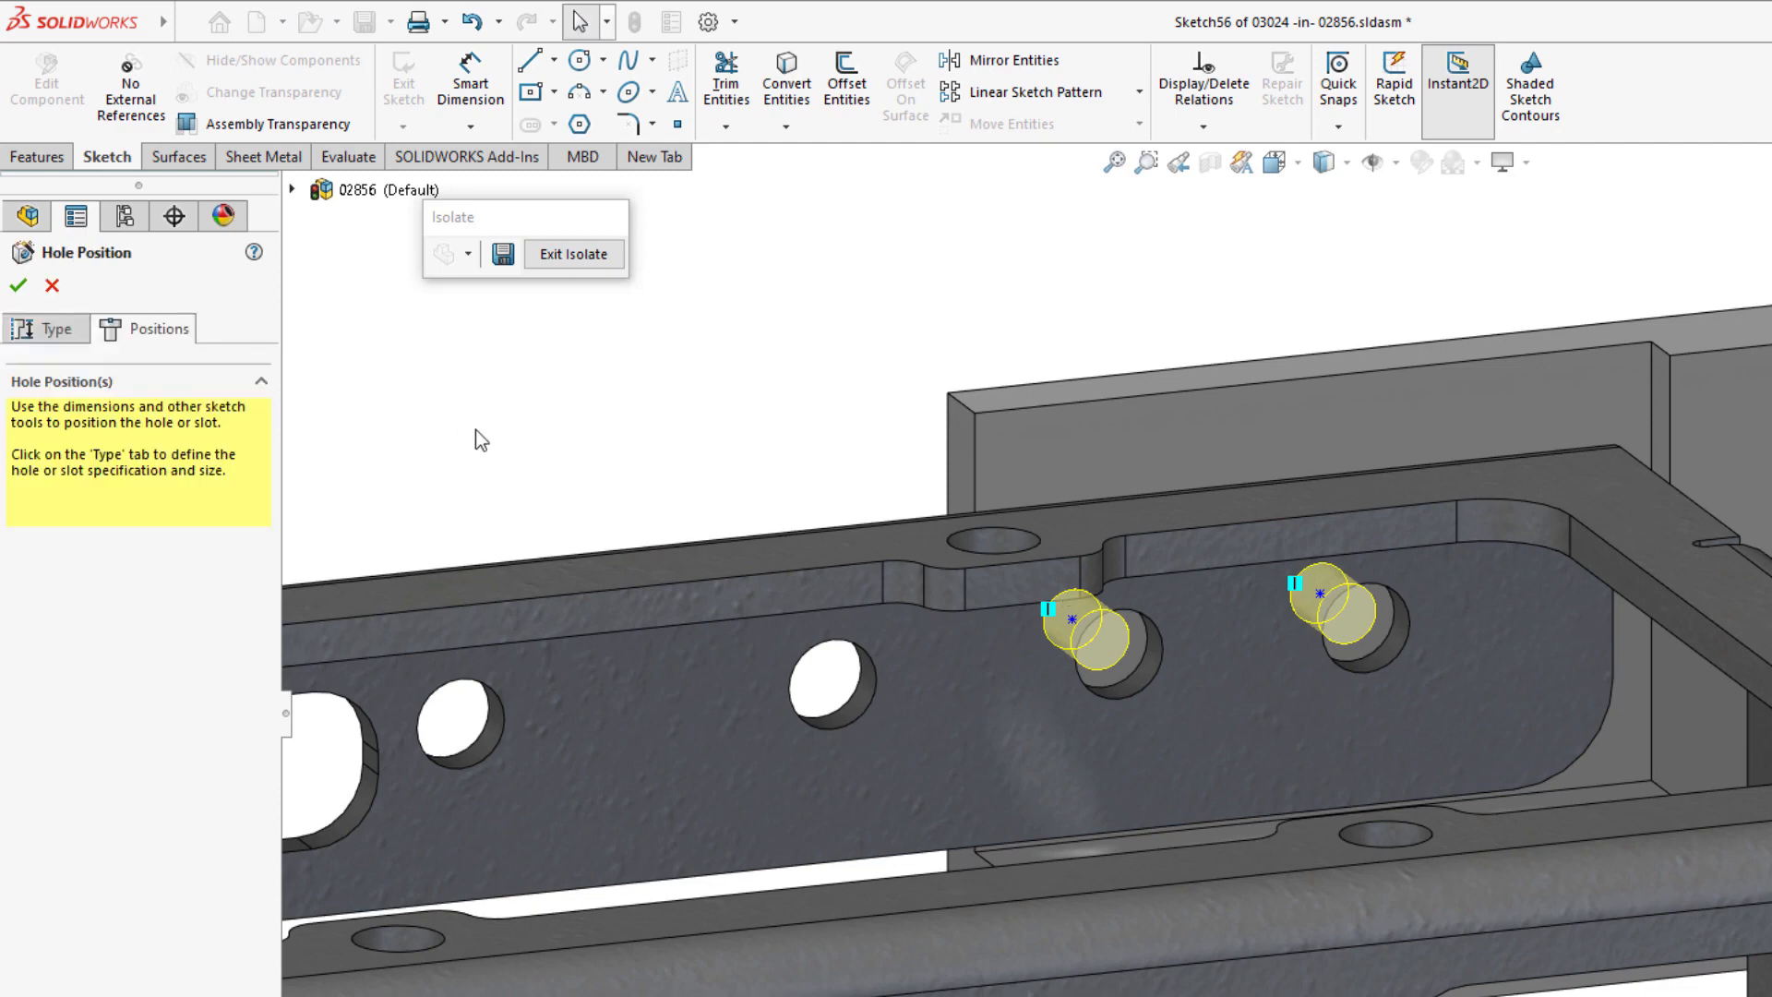
# - Dimension the distance from 03024's vertical end edge to the nearer hole centre with Smart Dimension
pyautogui.press('s')
pyautogui.click(549, 450)
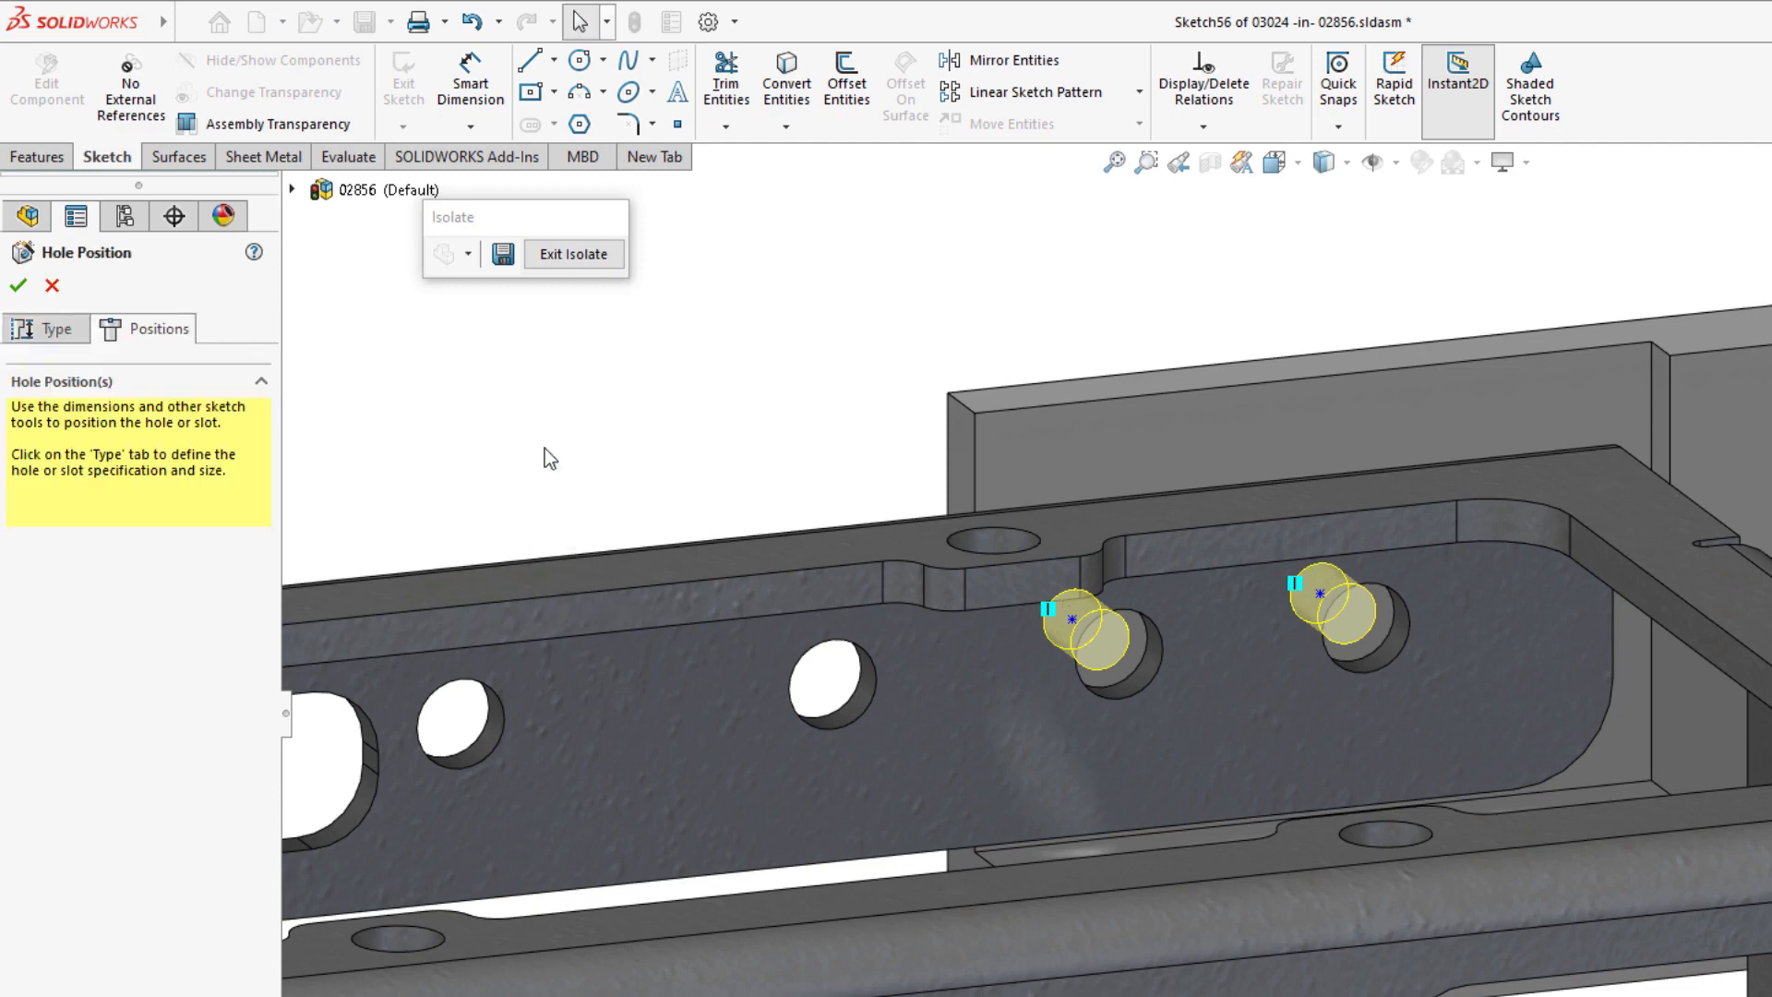
pyautogui.click(1072, 619)
pyautogui.click(976, 469)
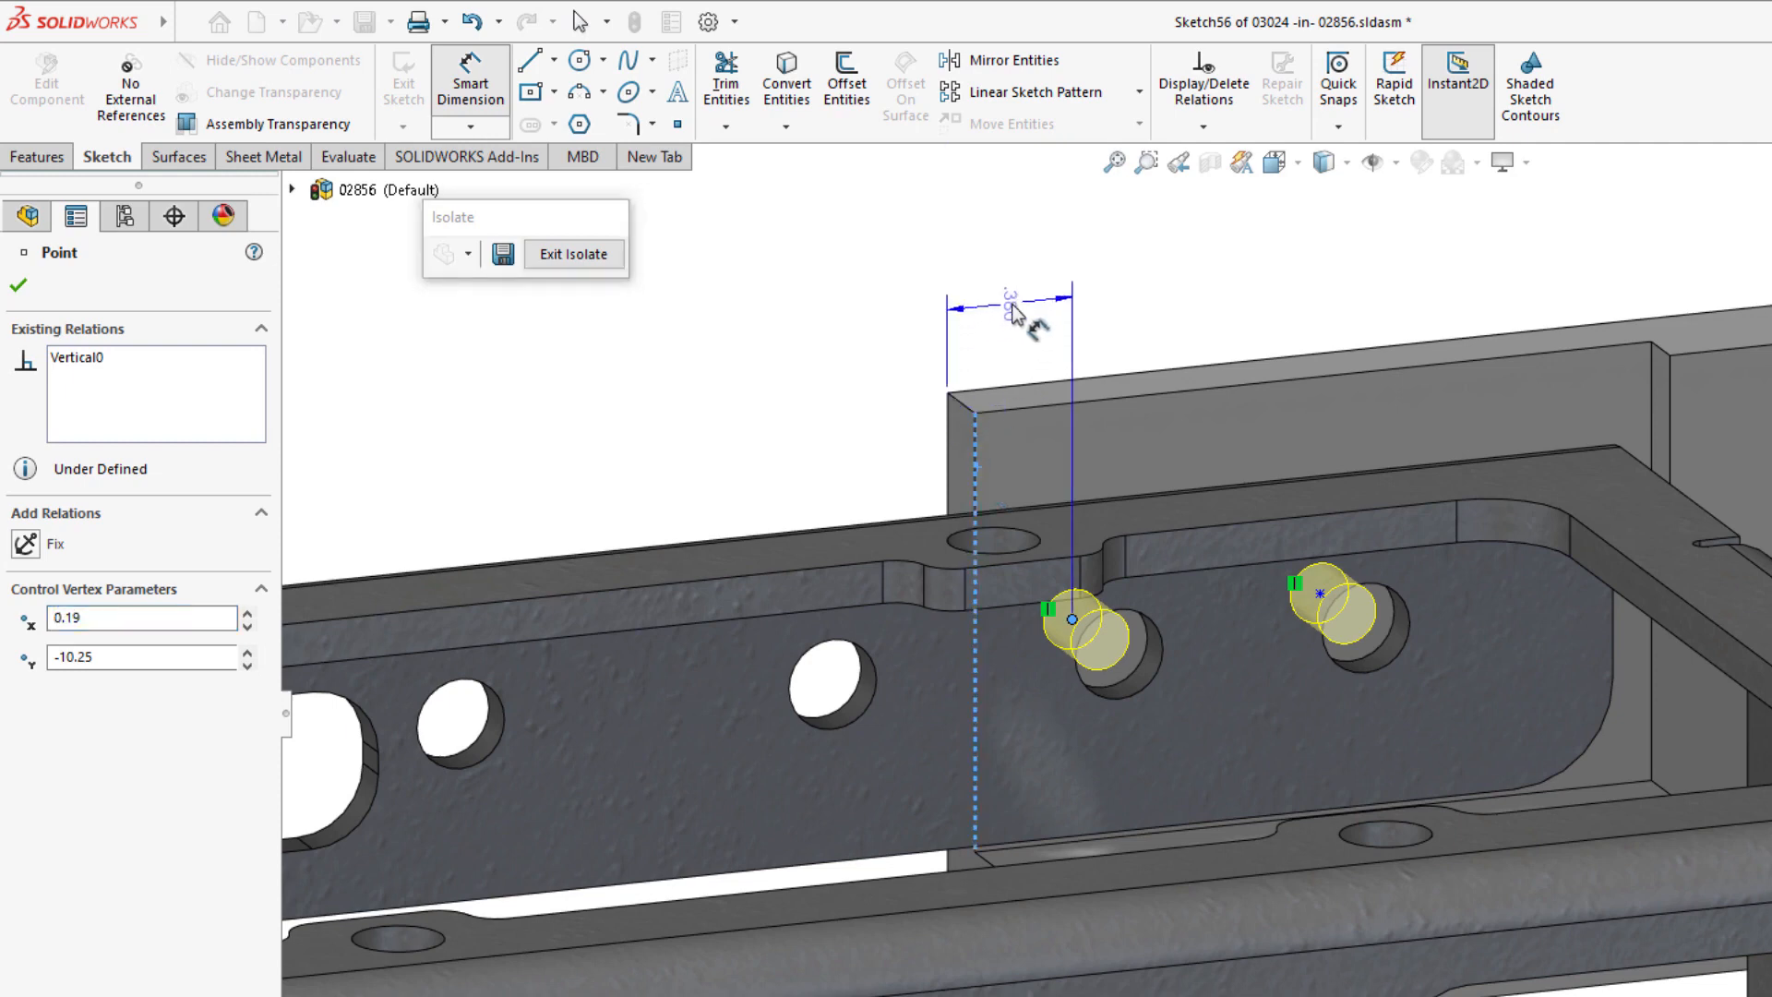
pyautogui.click(1015, 305)
pyautogui.press('Return')
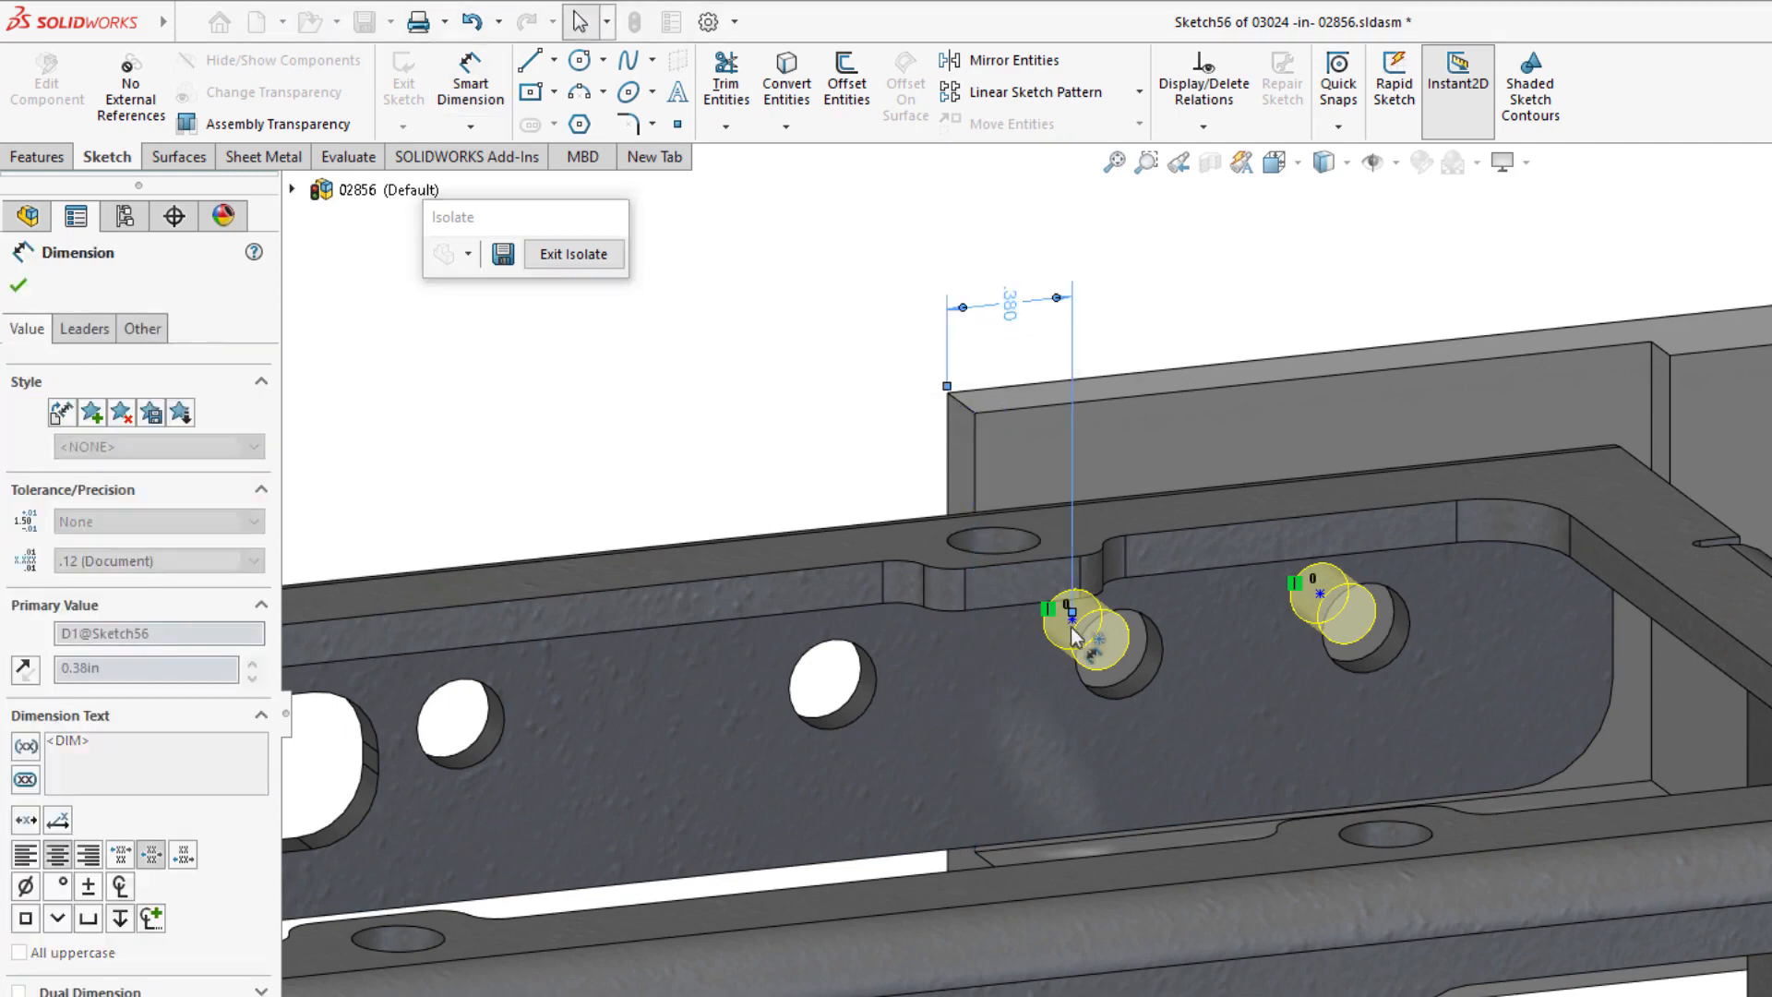
# - Dimension the spacing between the two hole centres and the nearer centre's distance from 03024's upper edge
pyautogui.click(1072, 616)
pyautogui.click(1320, 595)
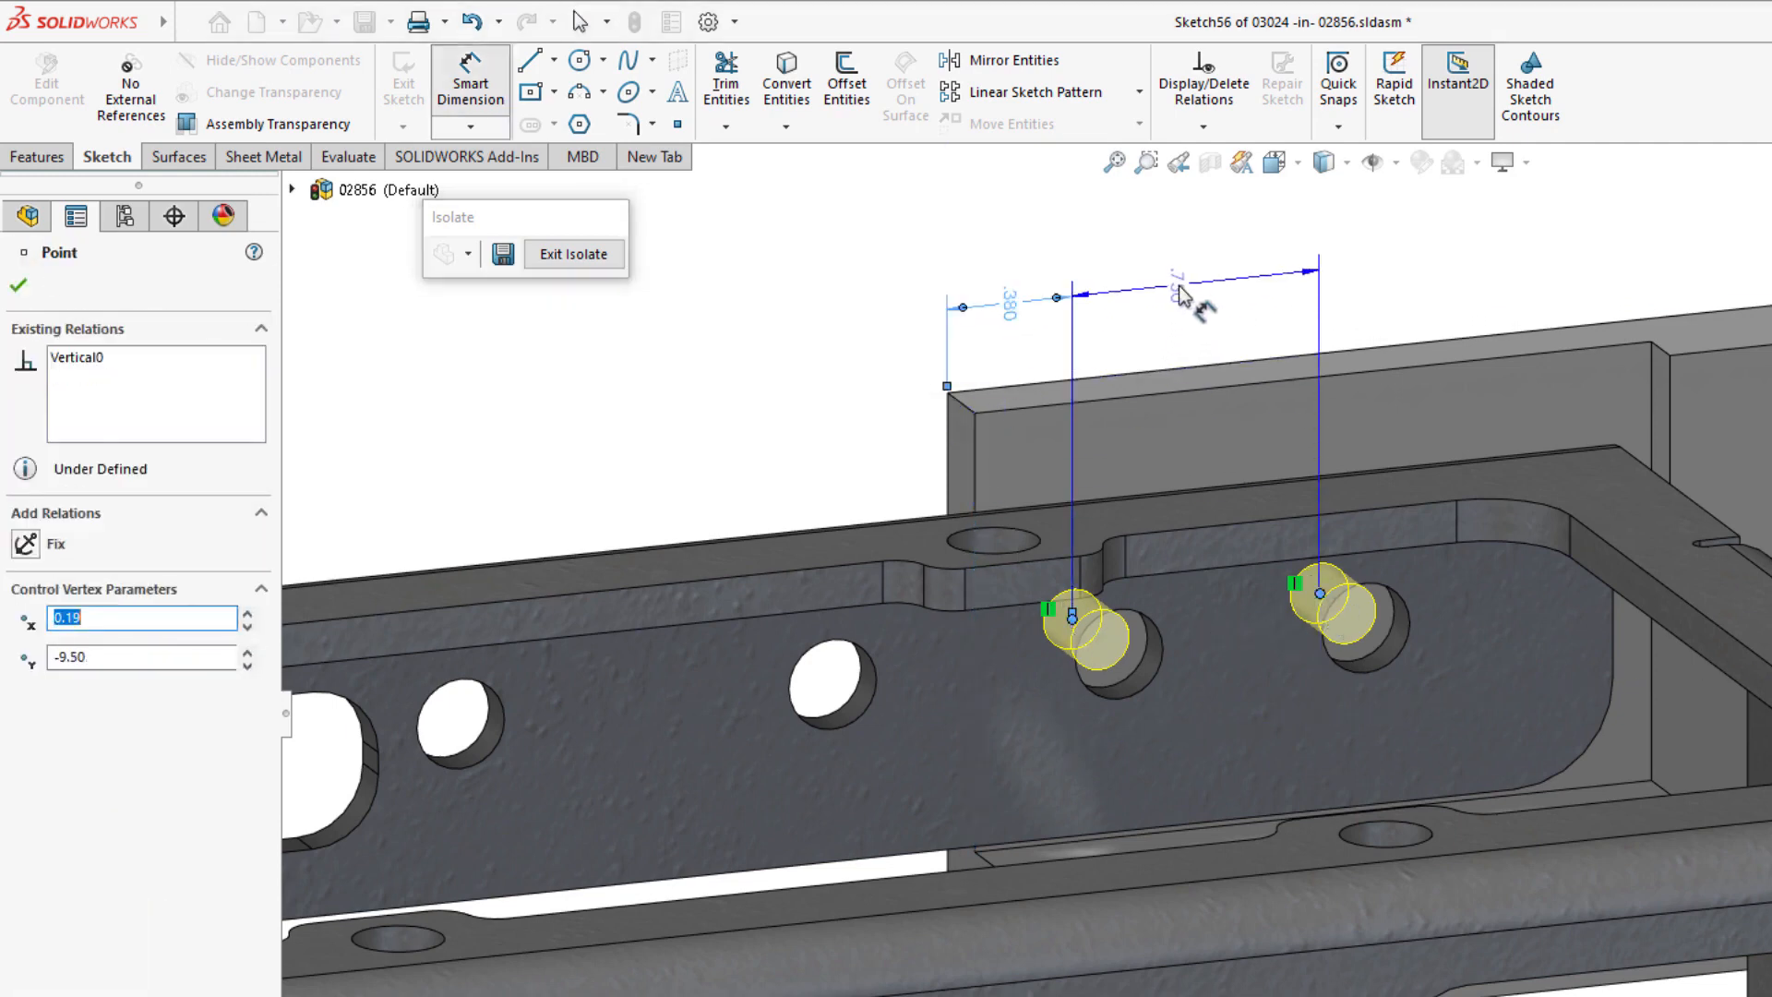
pyautogui.click(1154, 277)
pyautogui.press('Return')
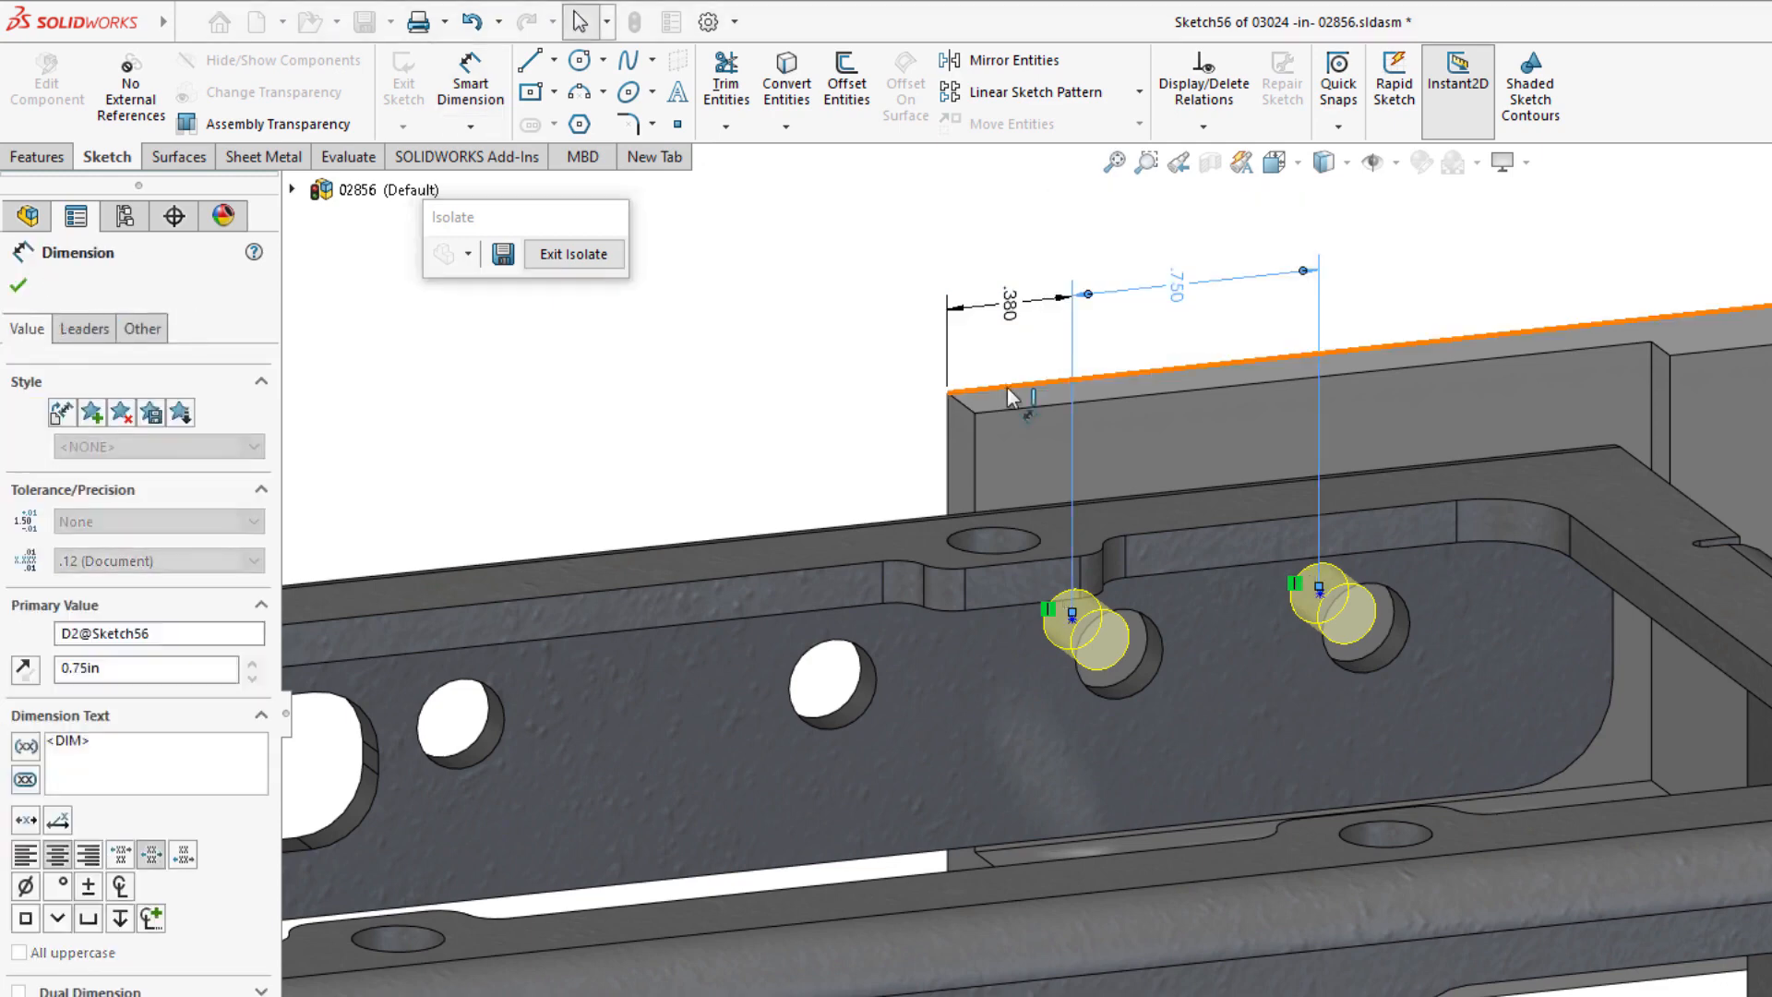
pyautogui.click(1072, 616)
pyautogui.click(810, 635)
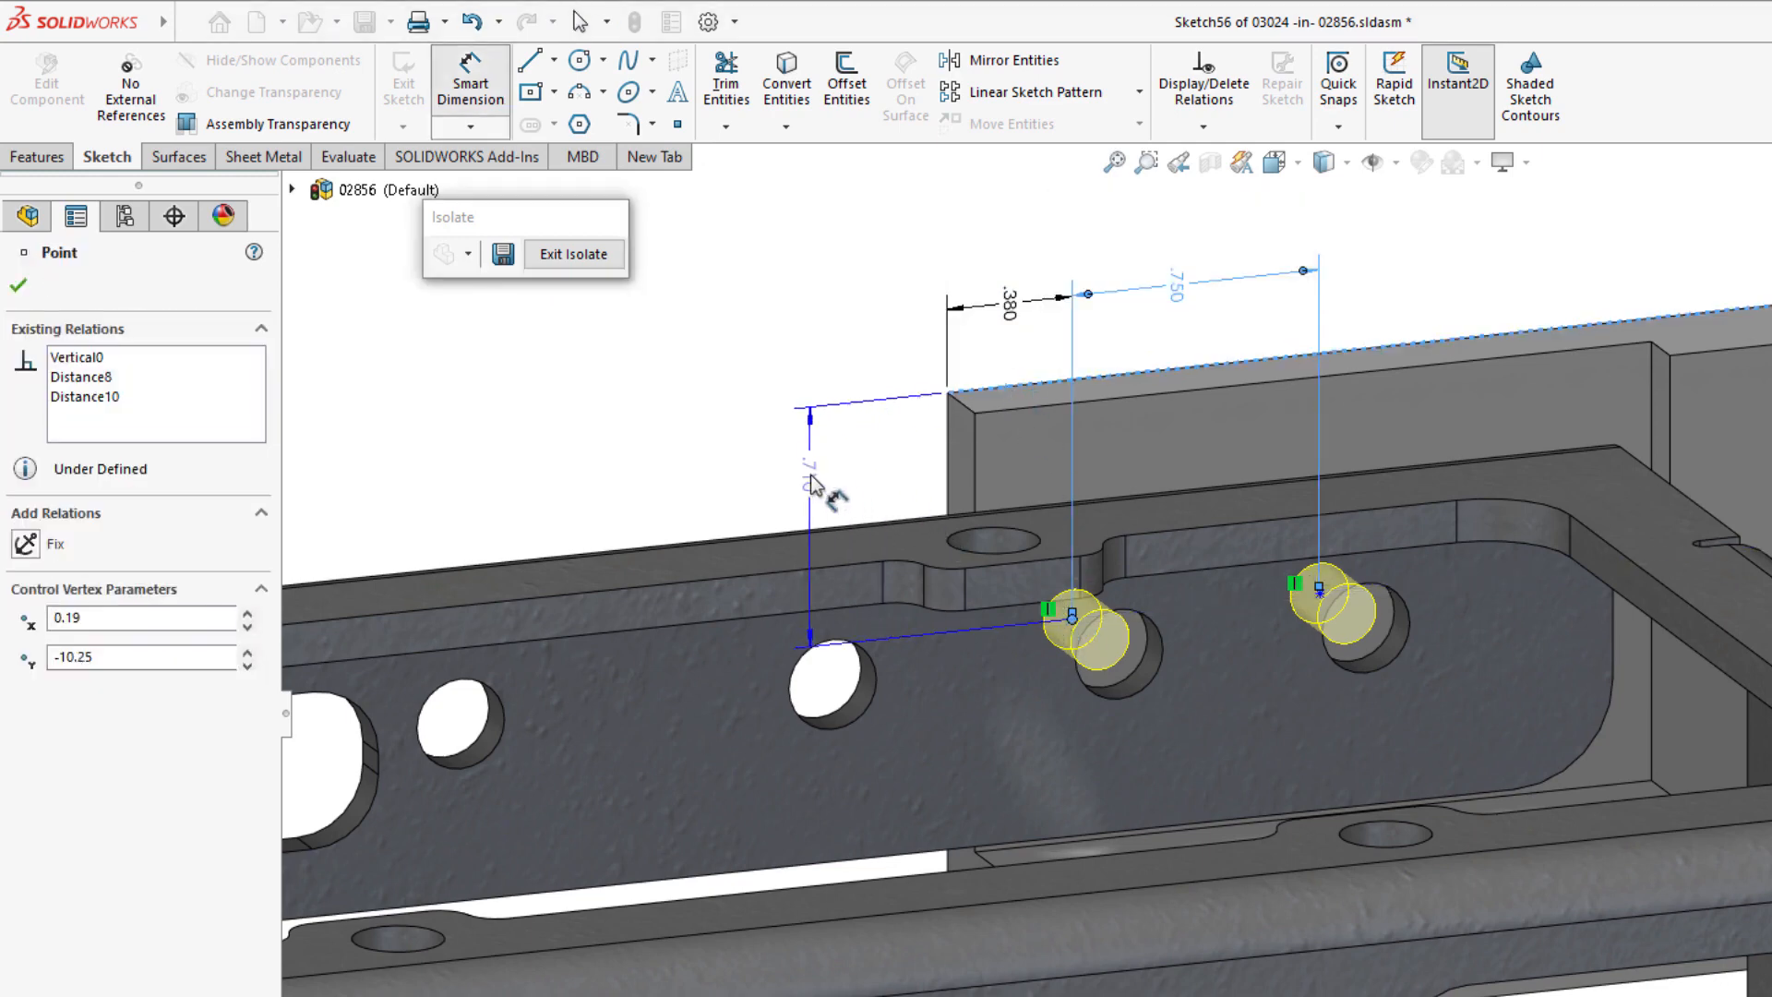
pyautogui.click(716, 441)
pyautogui.click(710, 437)
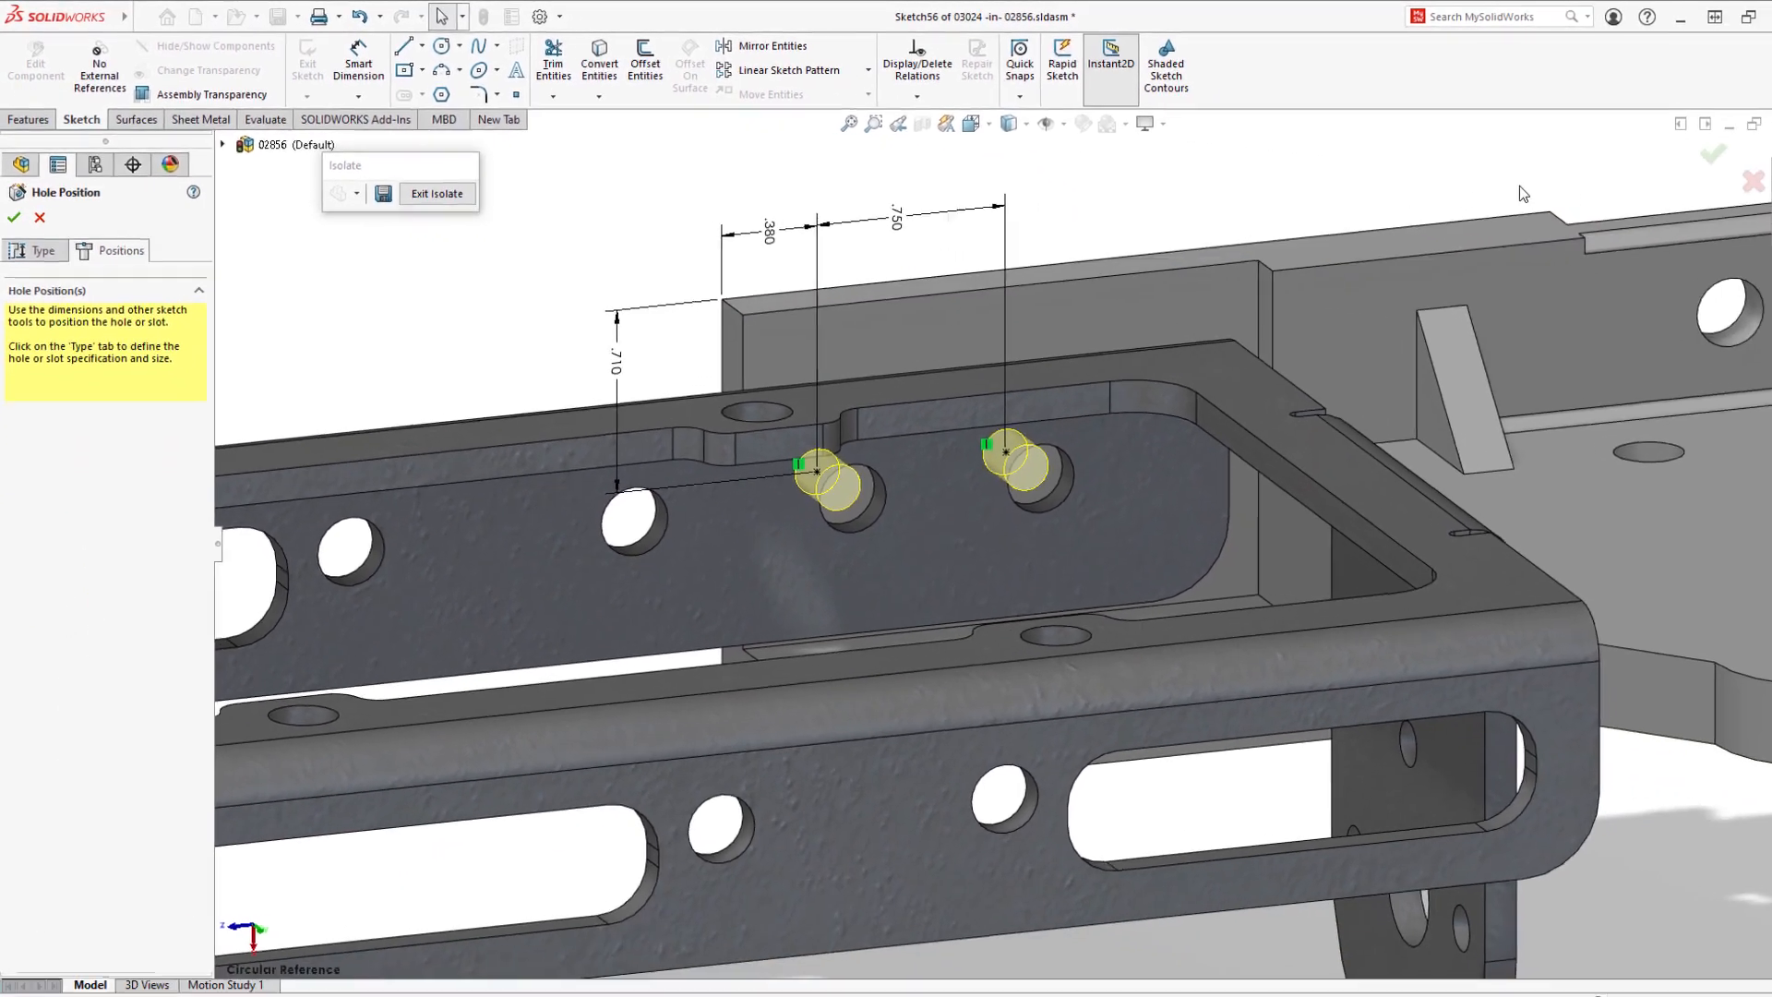
# - Accept the hole edit, return to editing the assembly, and exit Isolate in an isometric view
pyautogui.click(1690, 157)
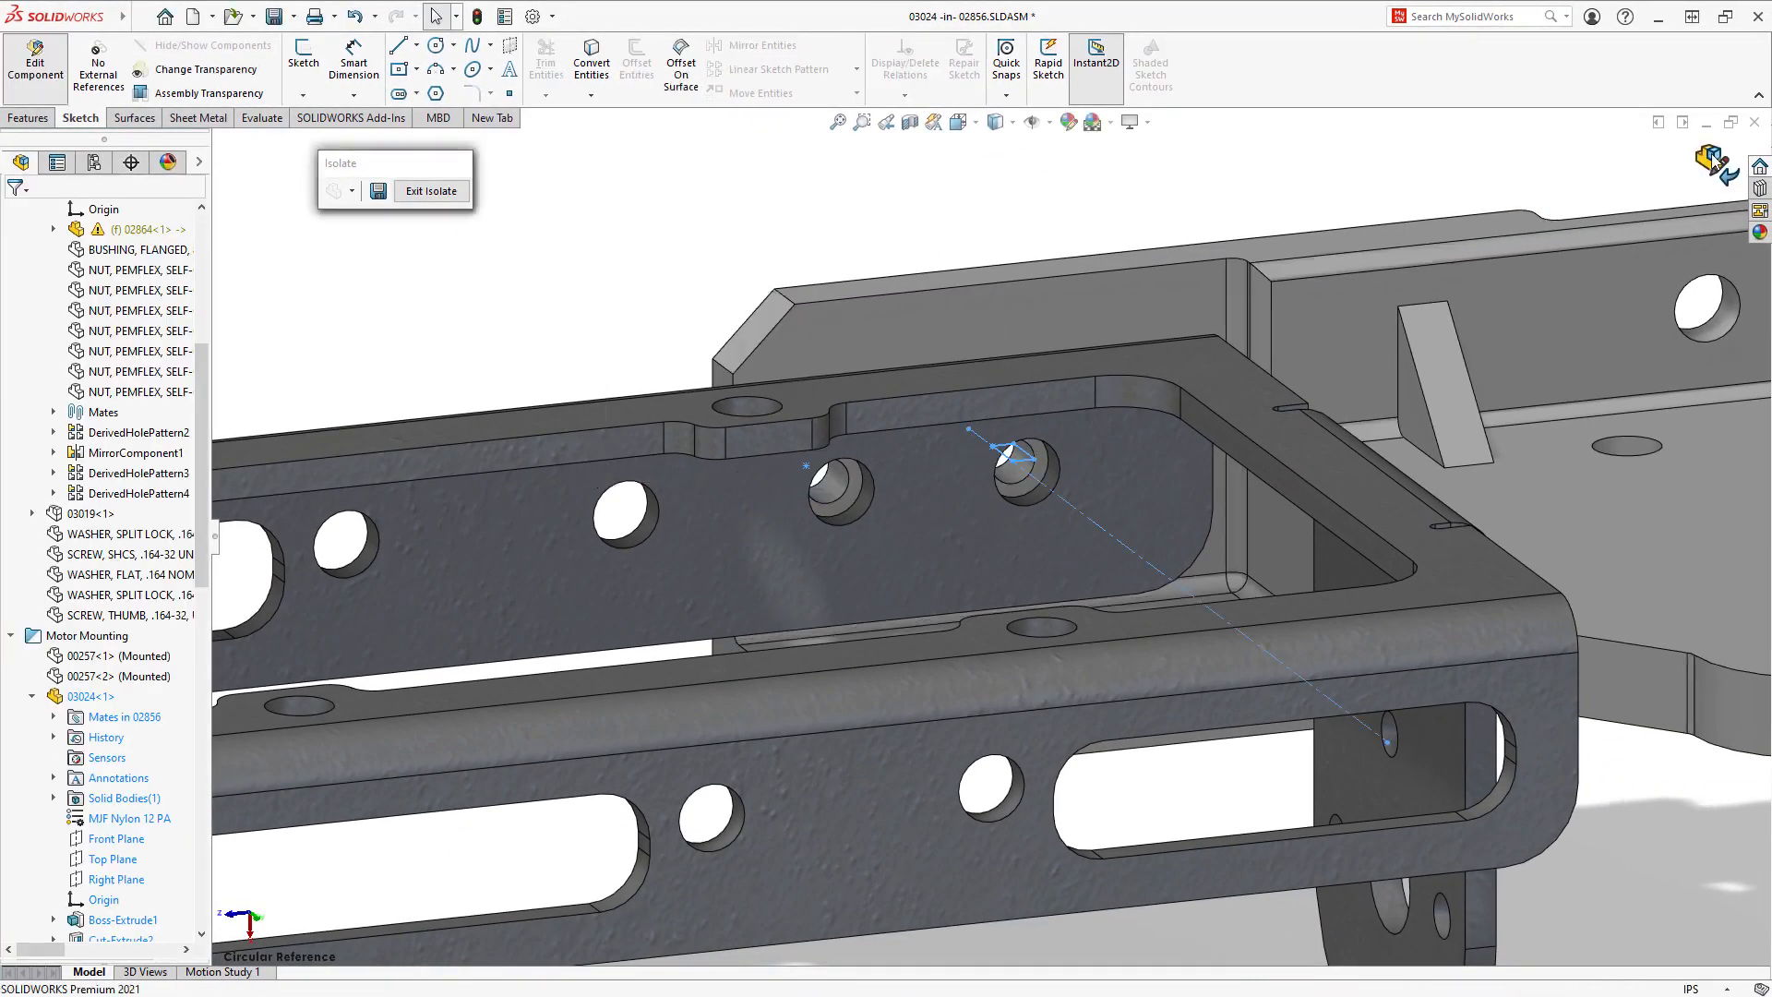
pyautogui.click(1714, 161)
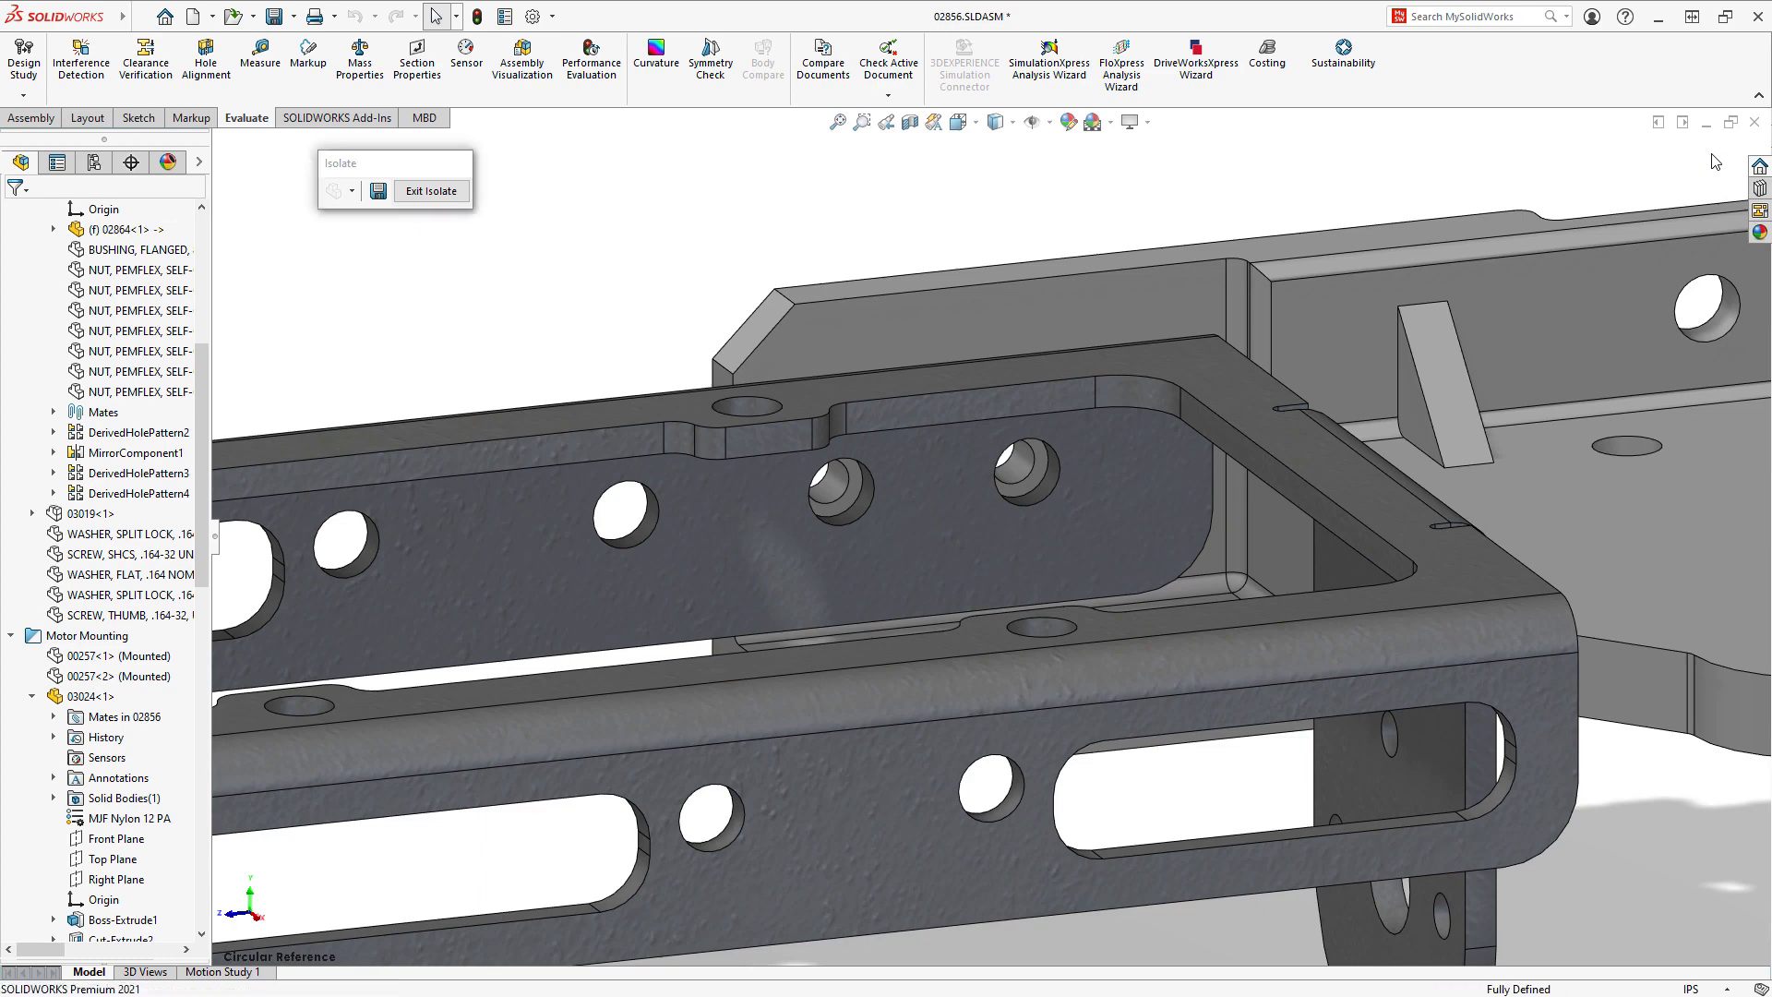
pyautogui.hotkey('ctrl', '7')
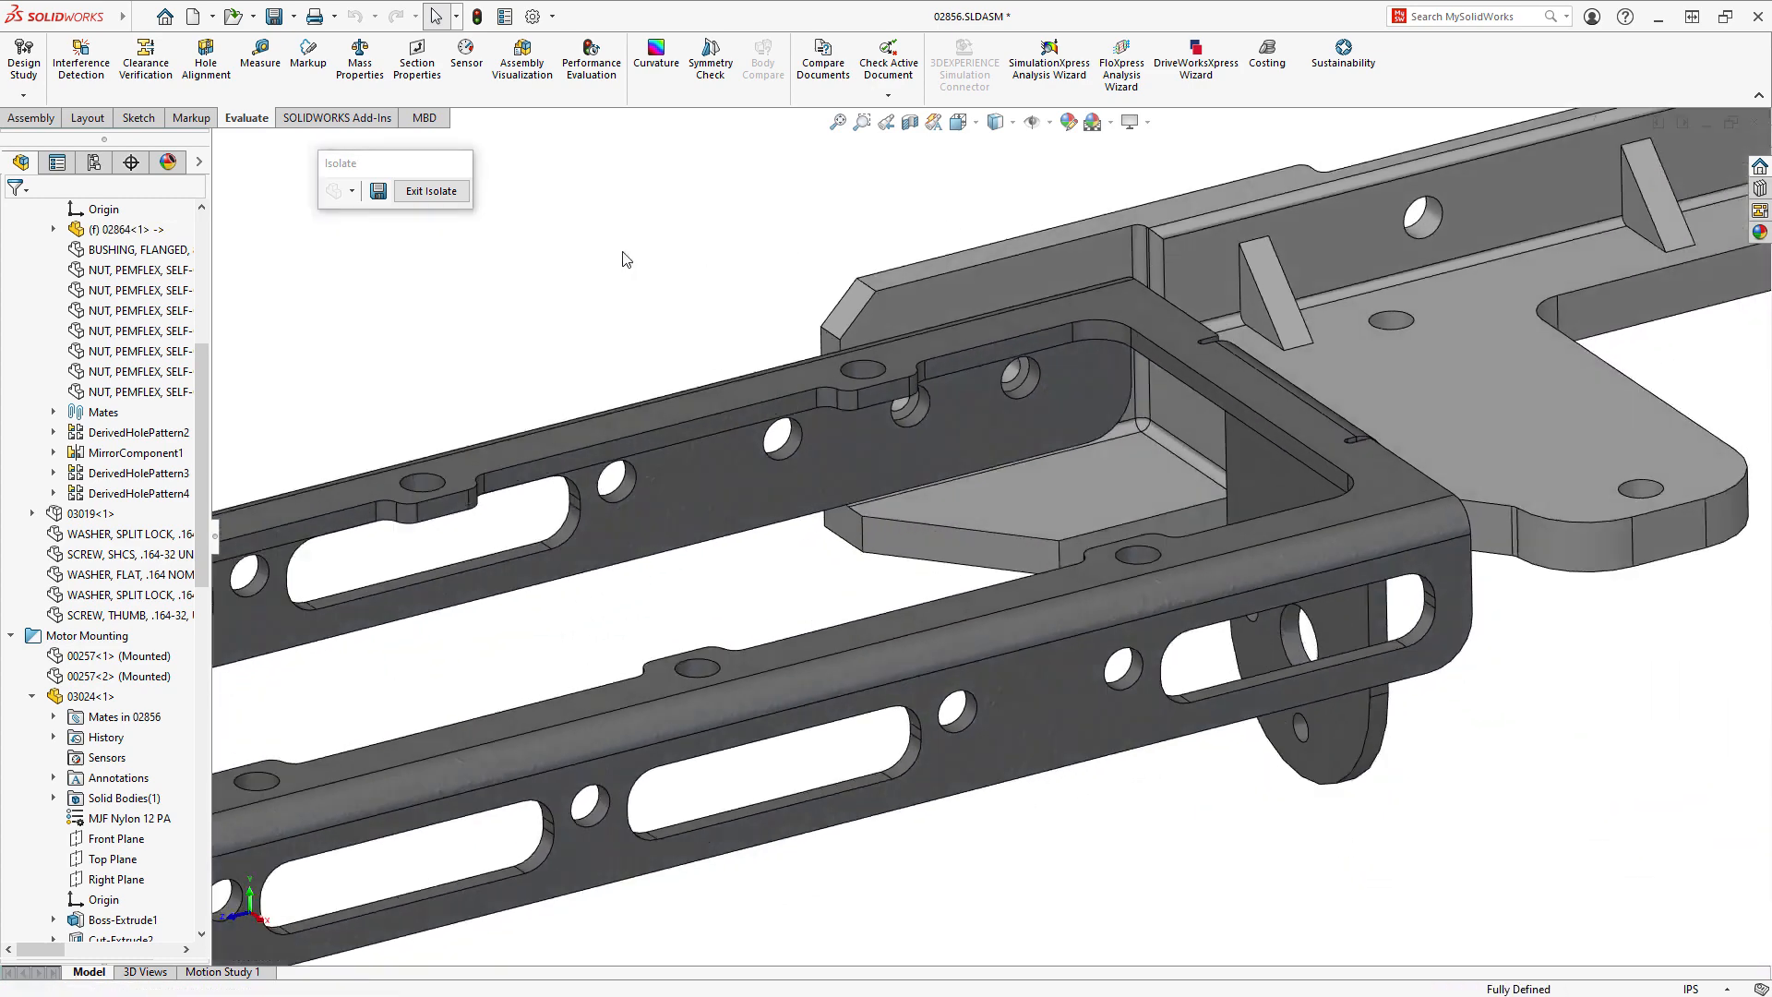
pyautogui.click(432, 194)
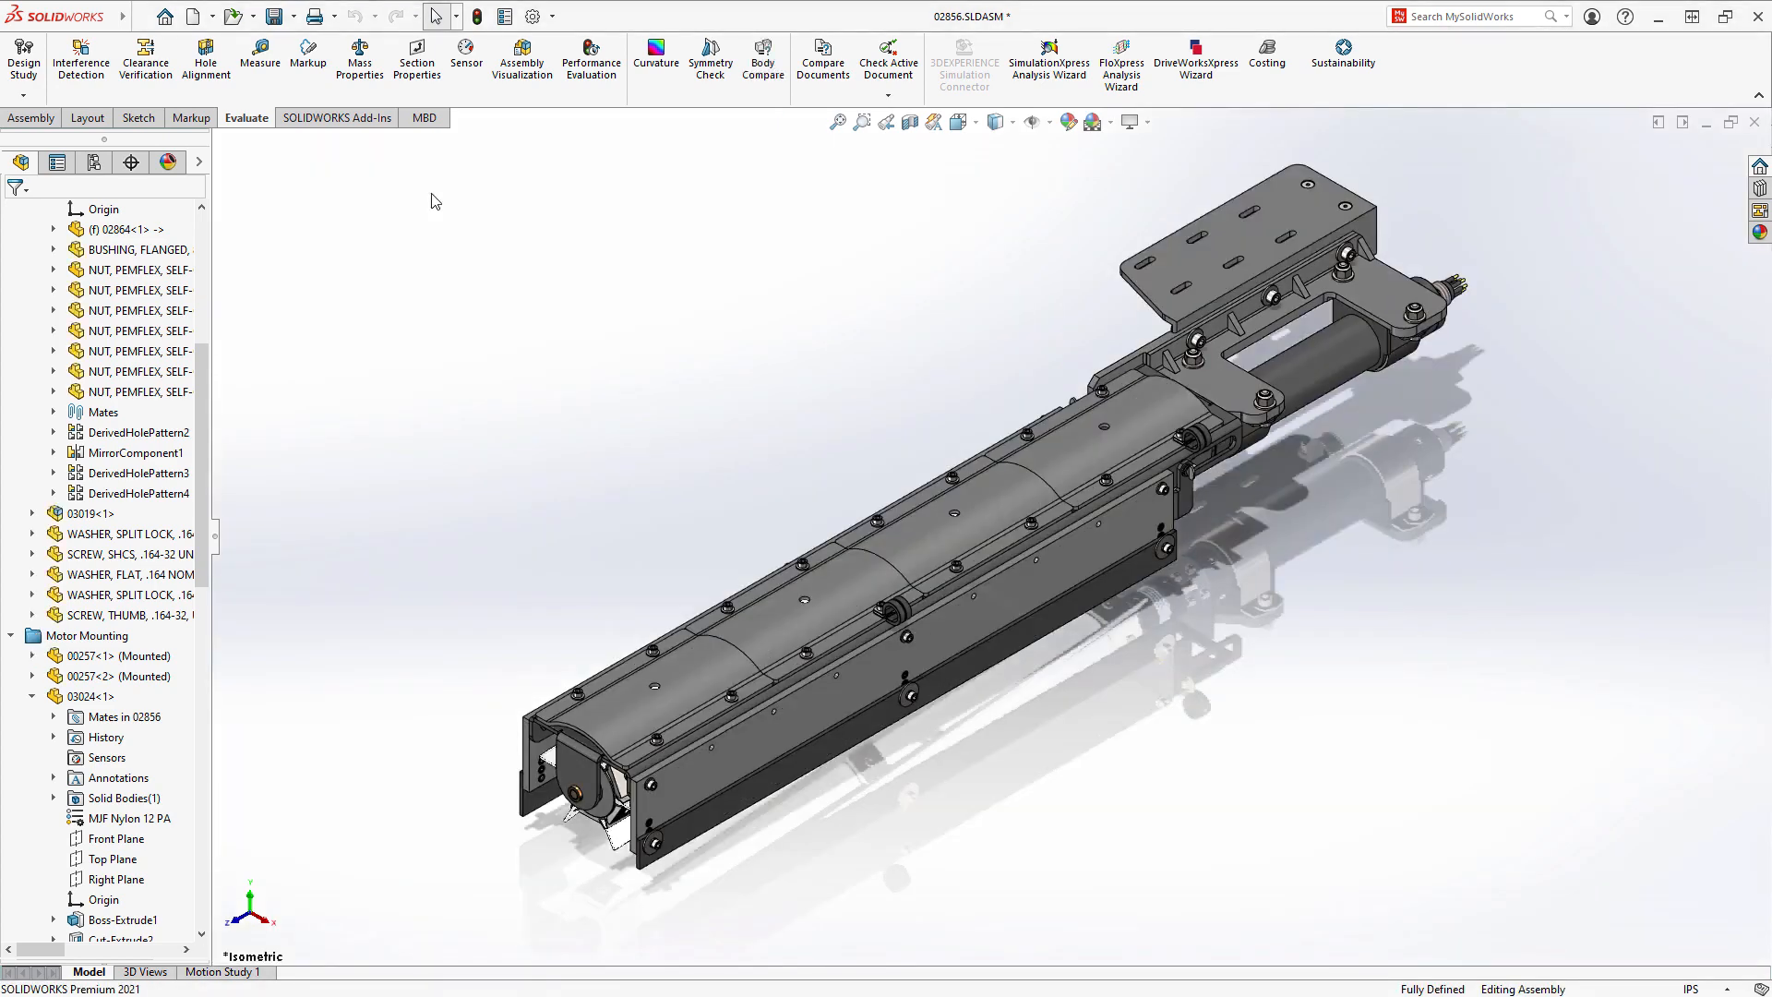
# - Start Defeature with the Silhouette method and add a Bounding Box group containing the long plastic shields and rubber strips on both sides
pyautogui.click(20, 118)
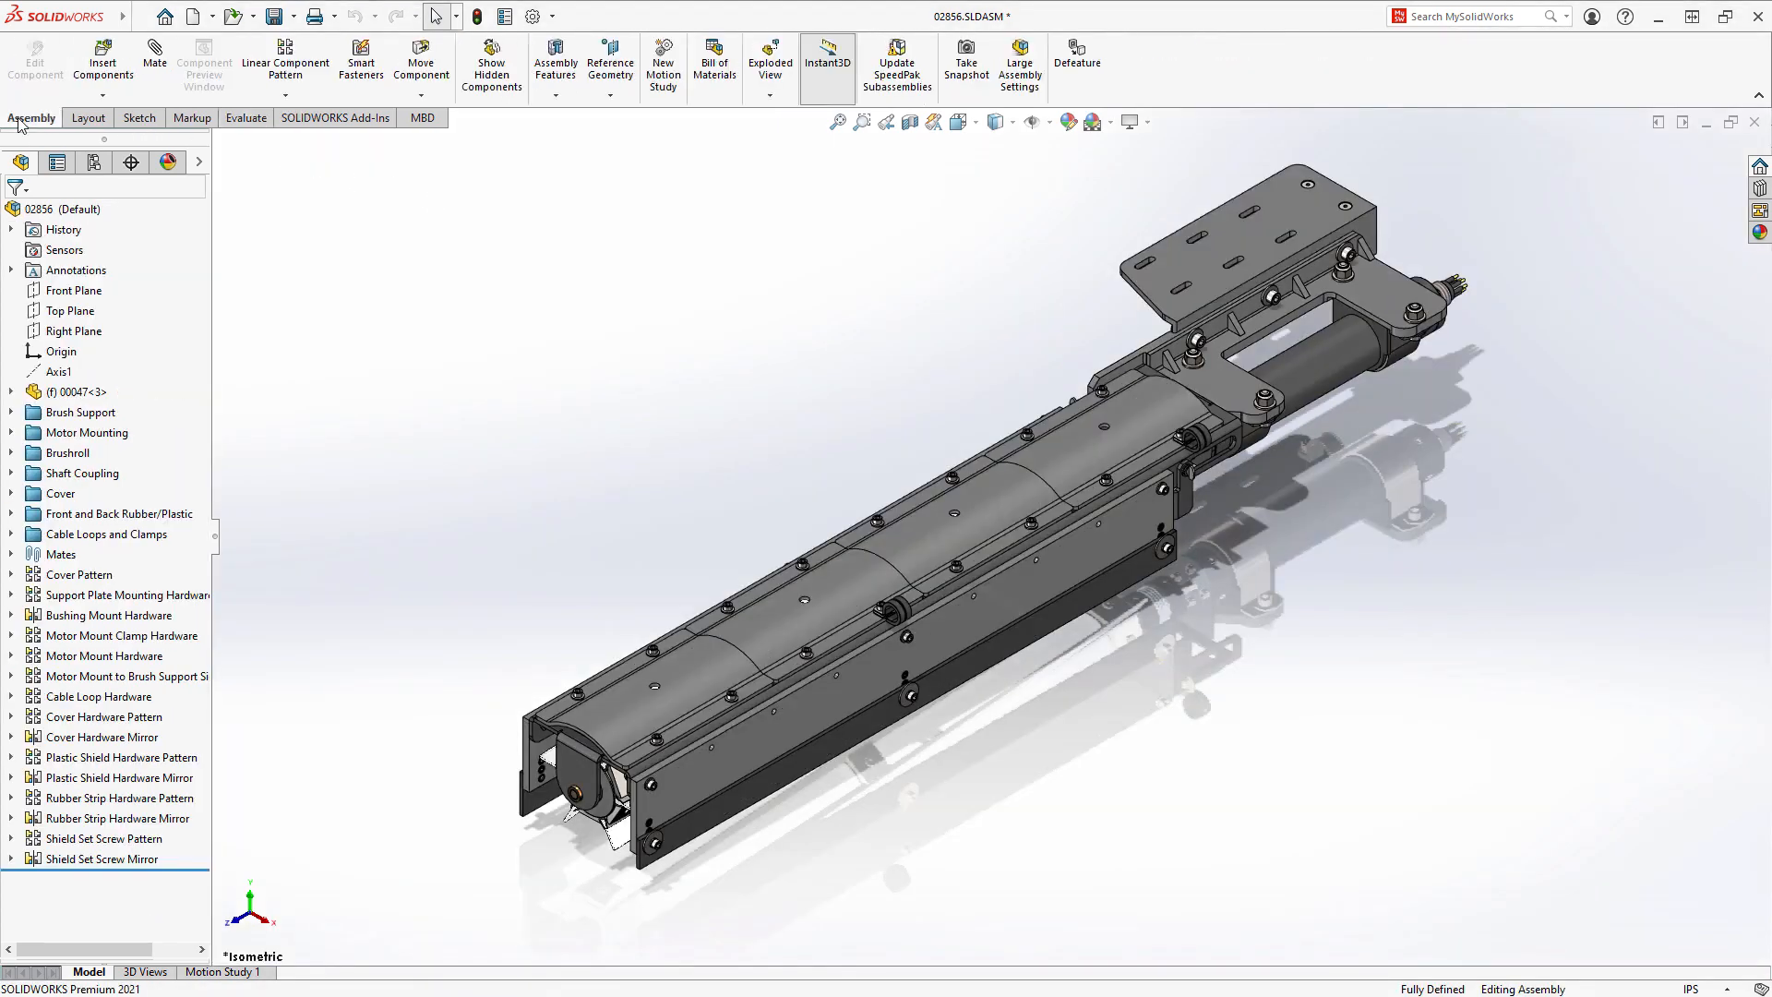
pyautogui.click(1078, 91)
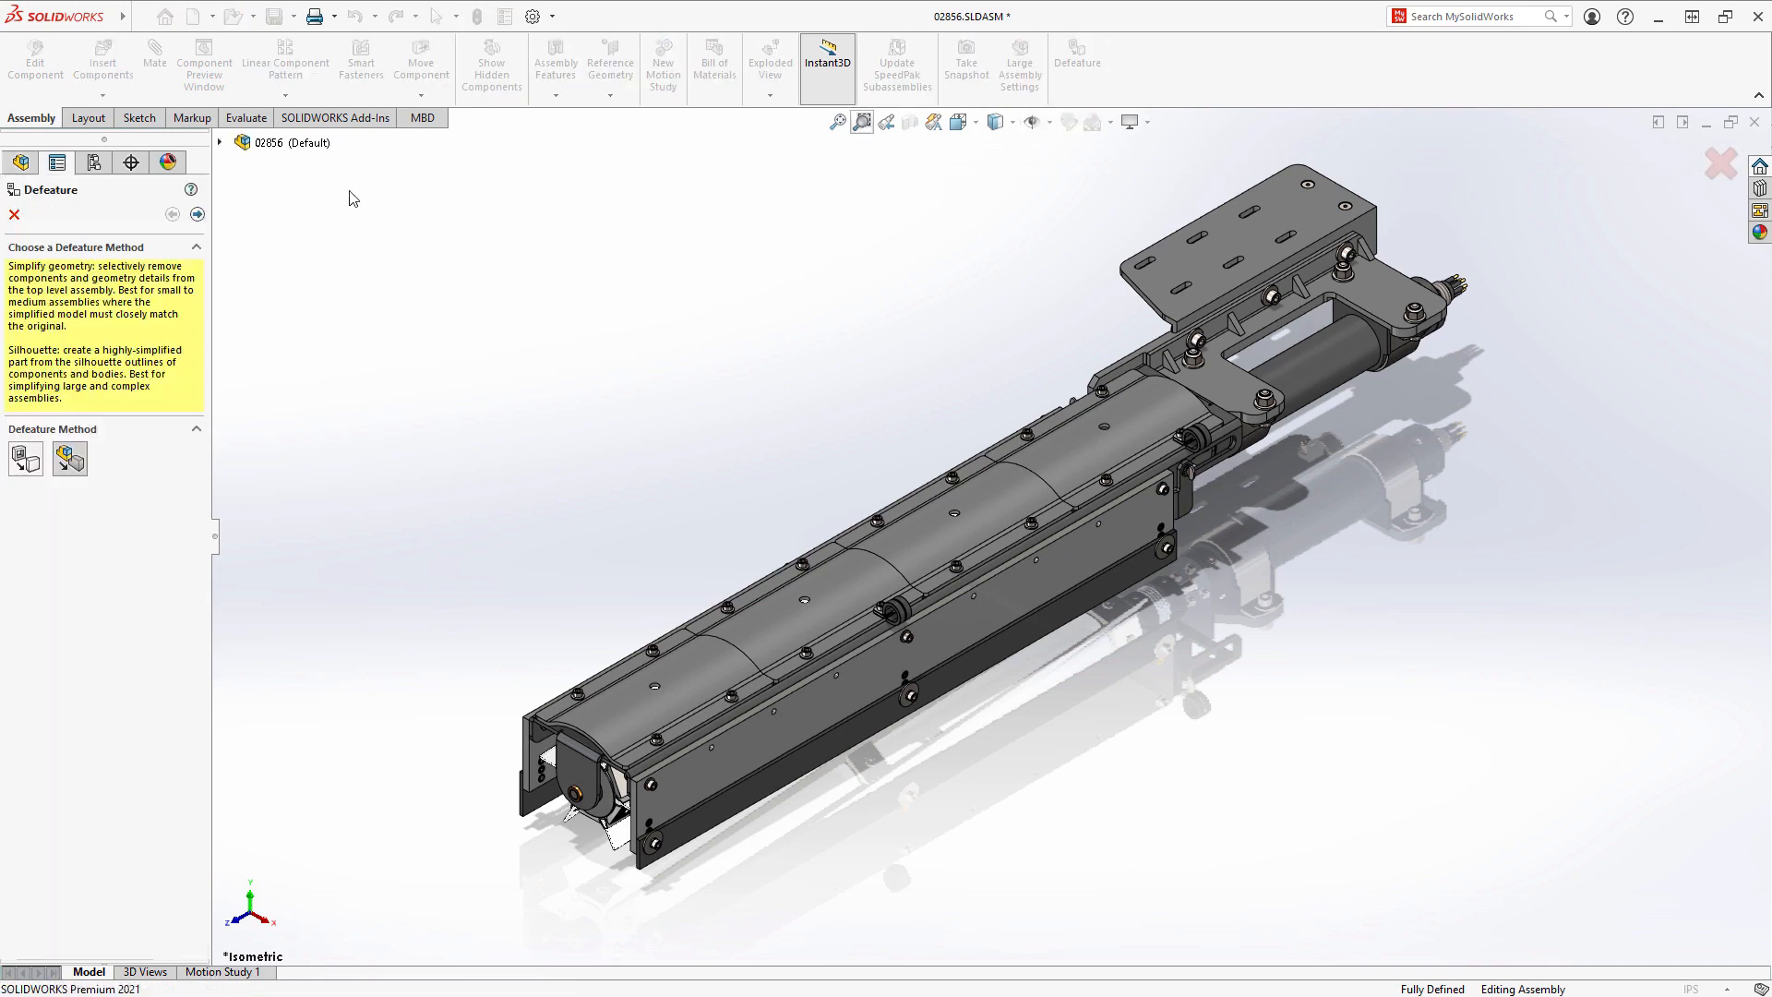
pyautogui.click(198, 215)
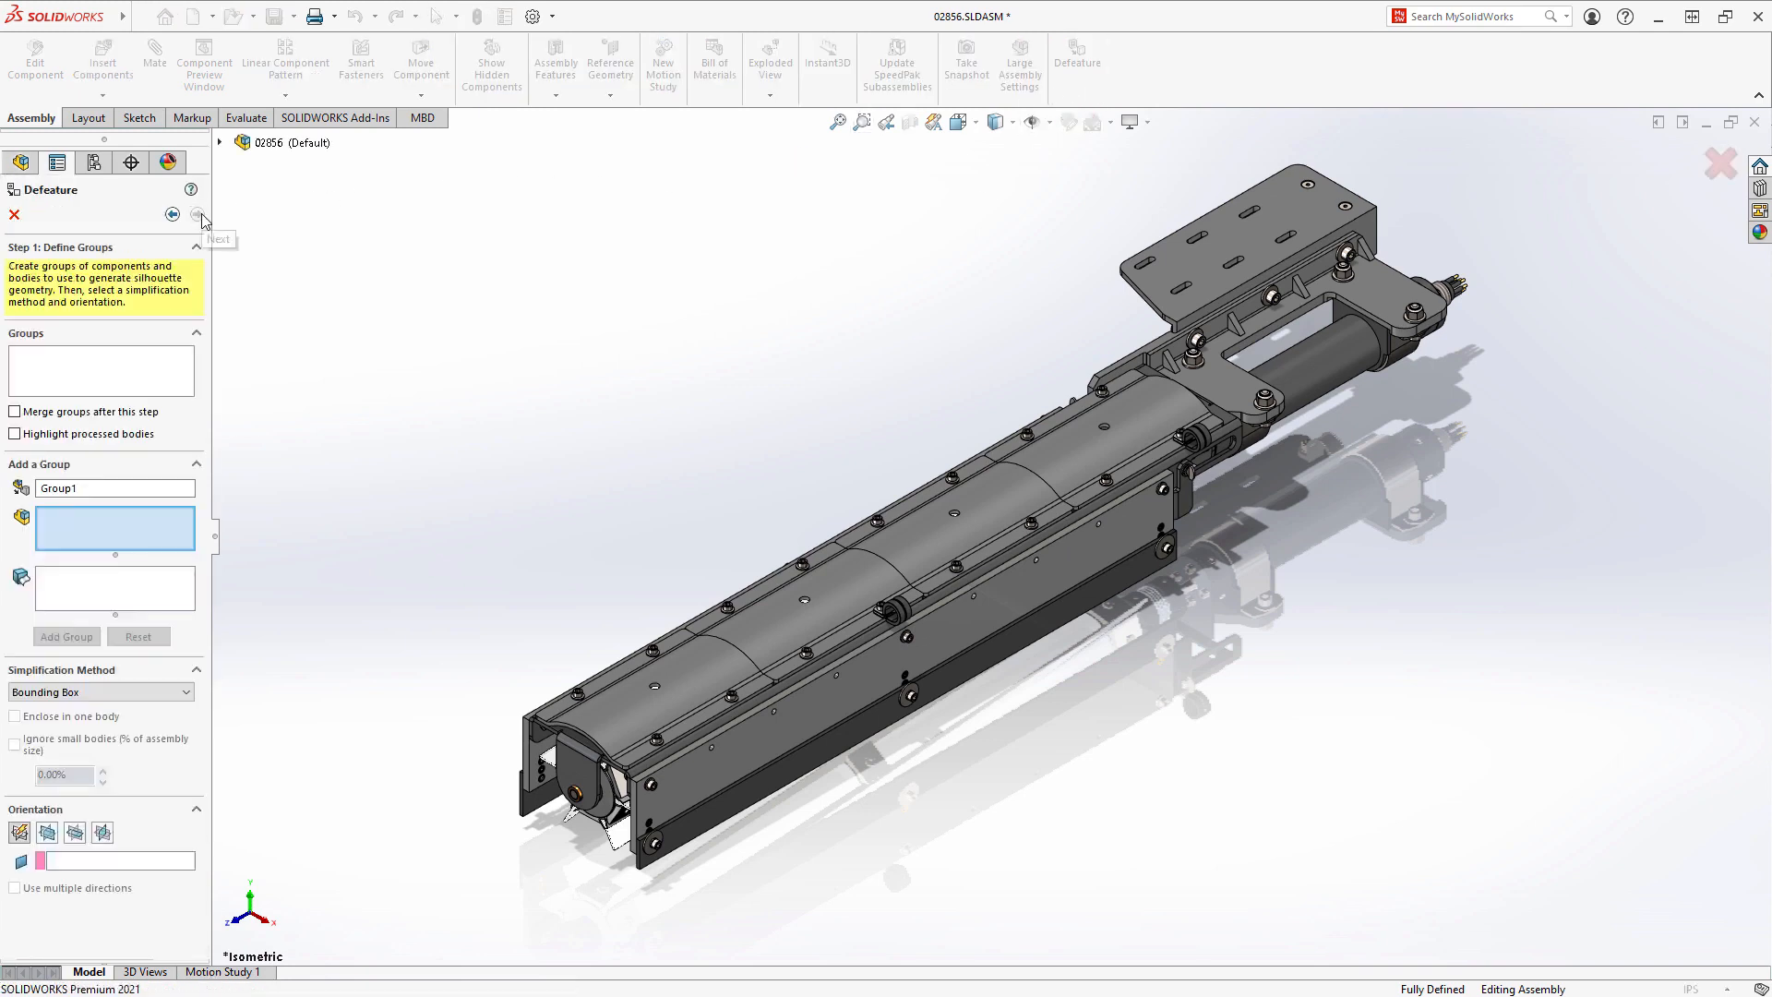
pyautogui.click(540, 766)
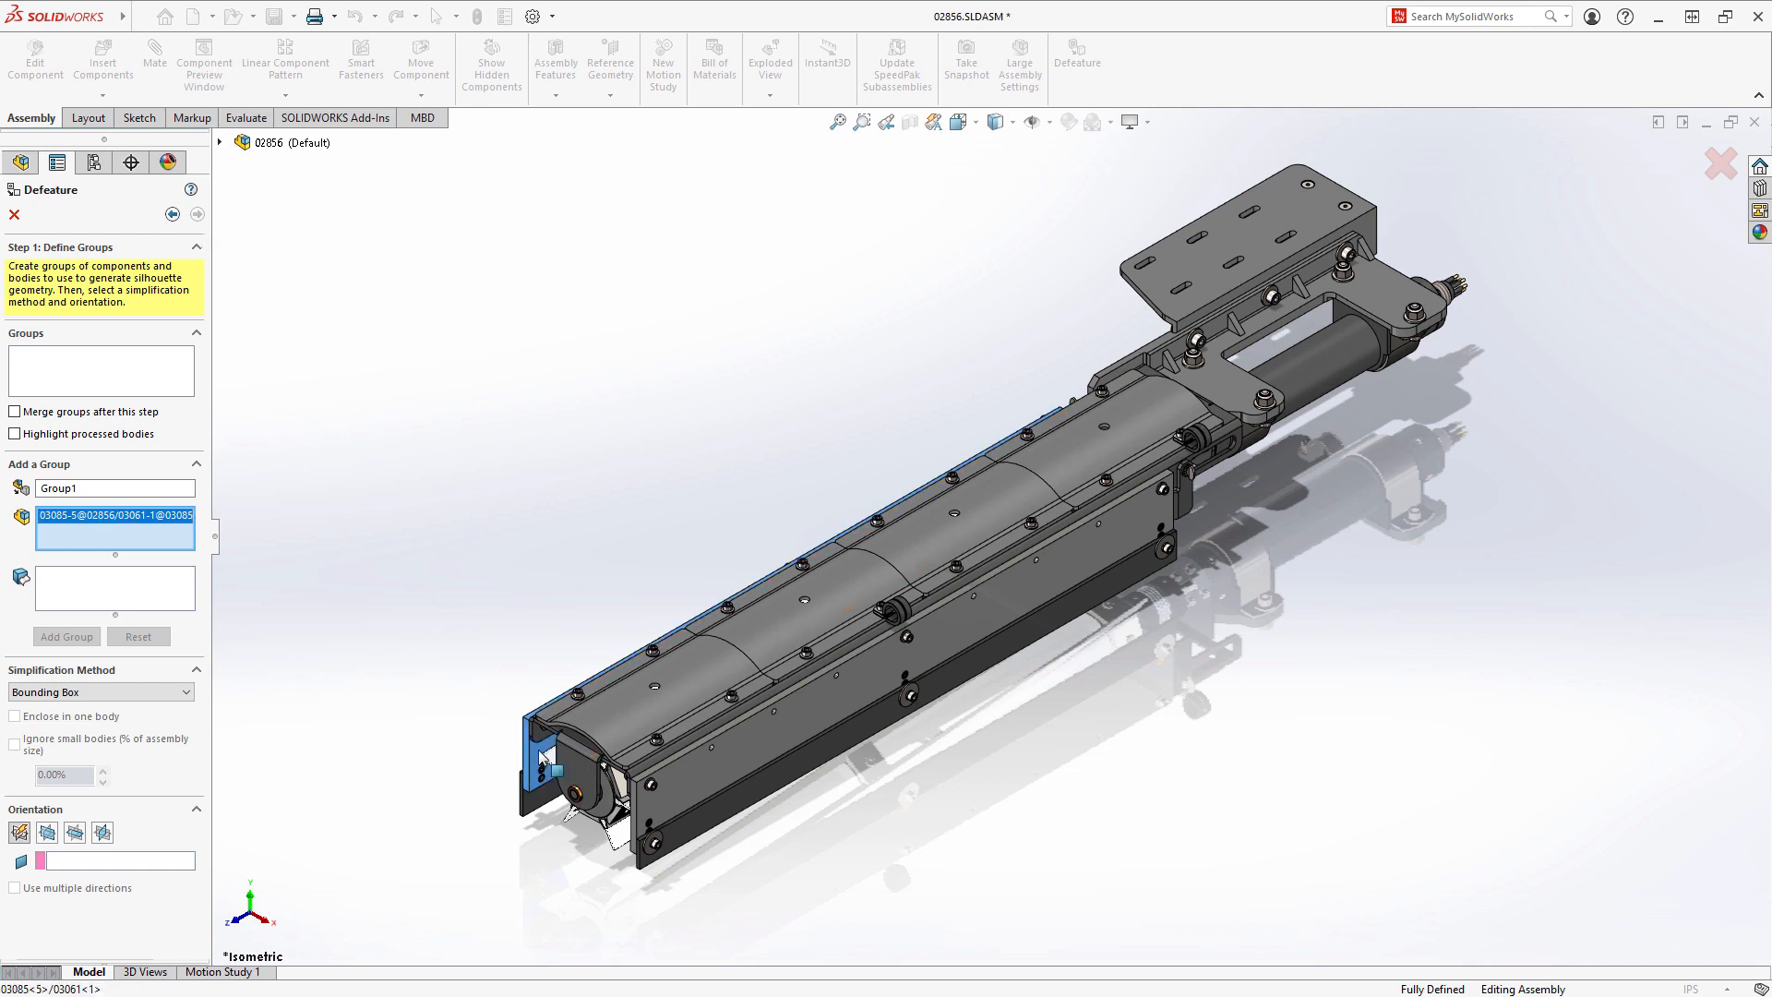
pyautogui.click(575, 820)
pyautogui.click(702, 791)
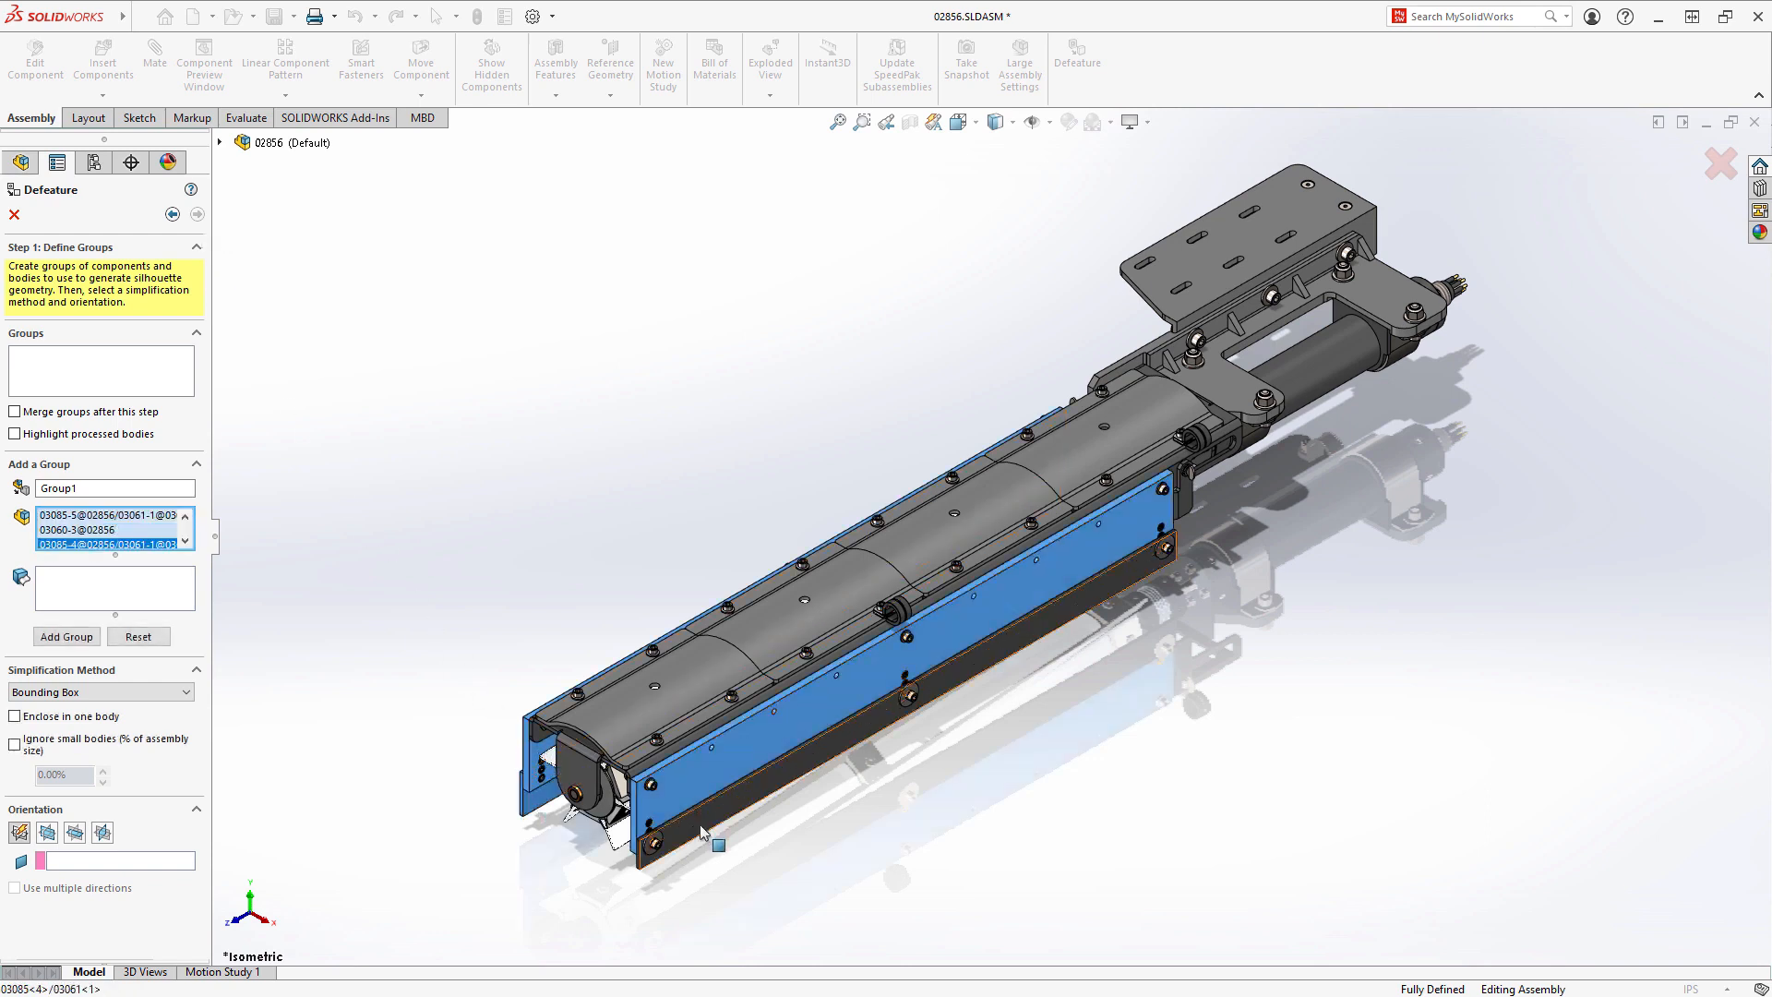
pyautogui.click(700, 823)
pyautogui.click(67, 637)
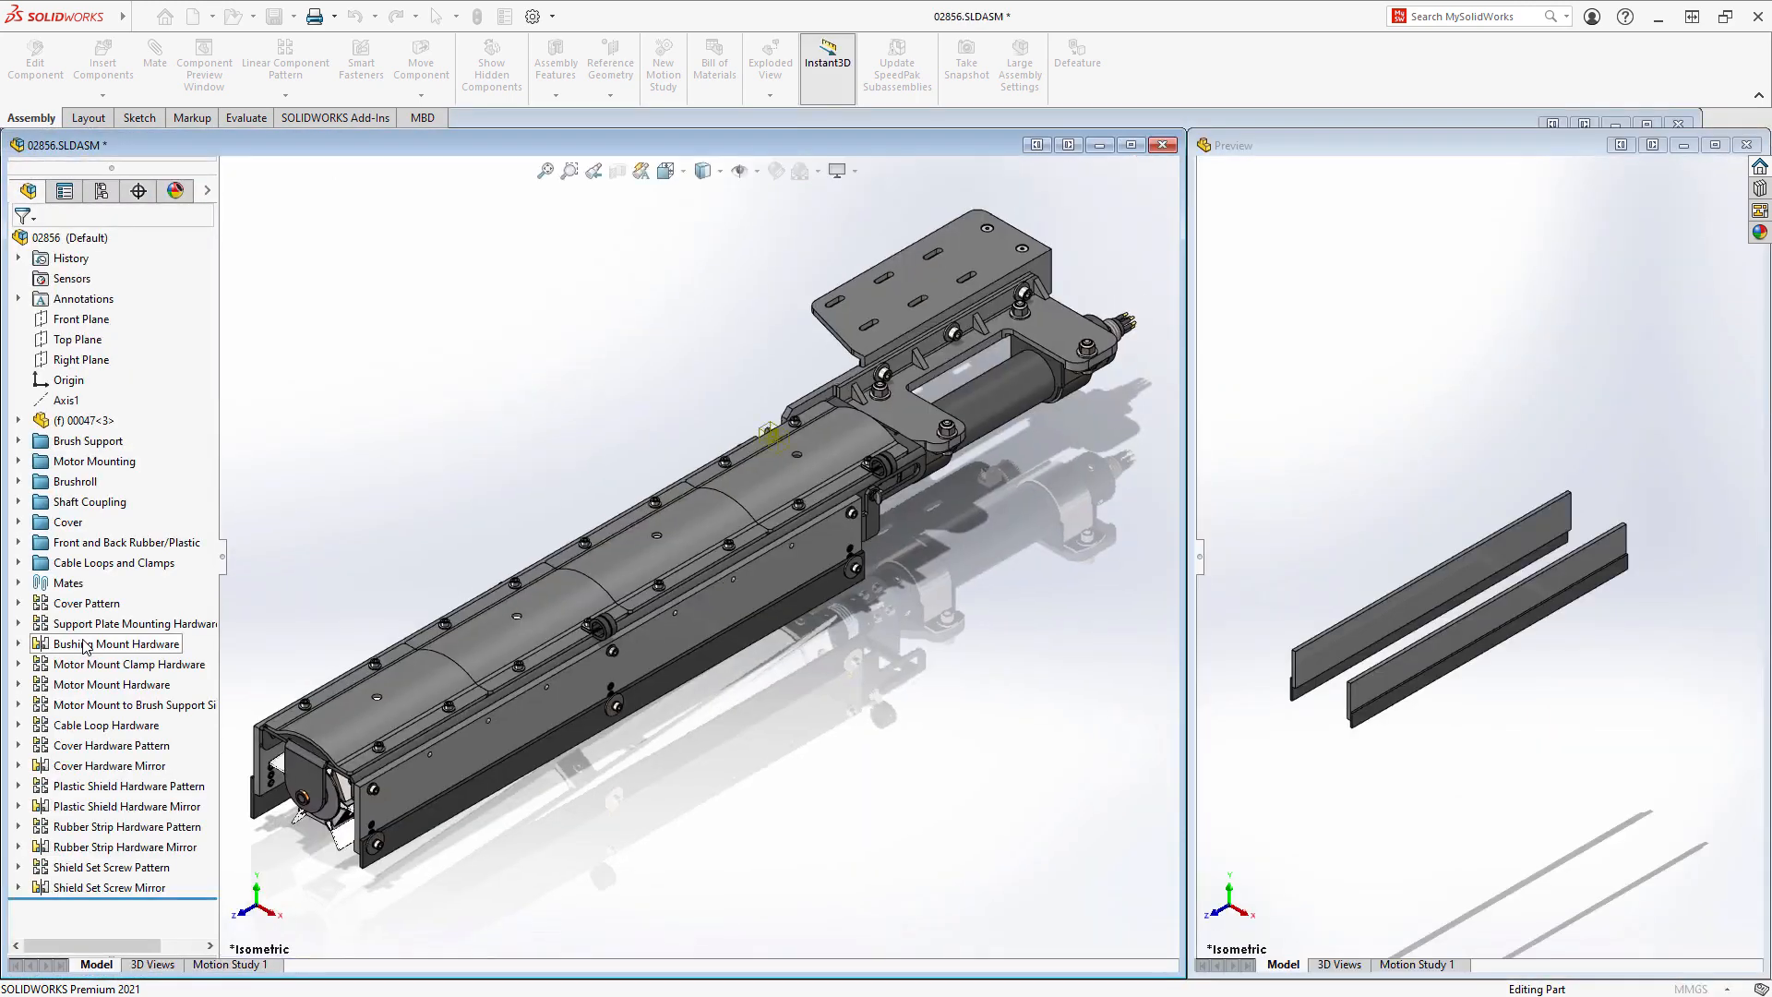
# - Add the motor 00047 as a second Defeature group simplified with the Cylinder method
pyautogui.click(1011, 395)
pyautogui.click(155, 719)
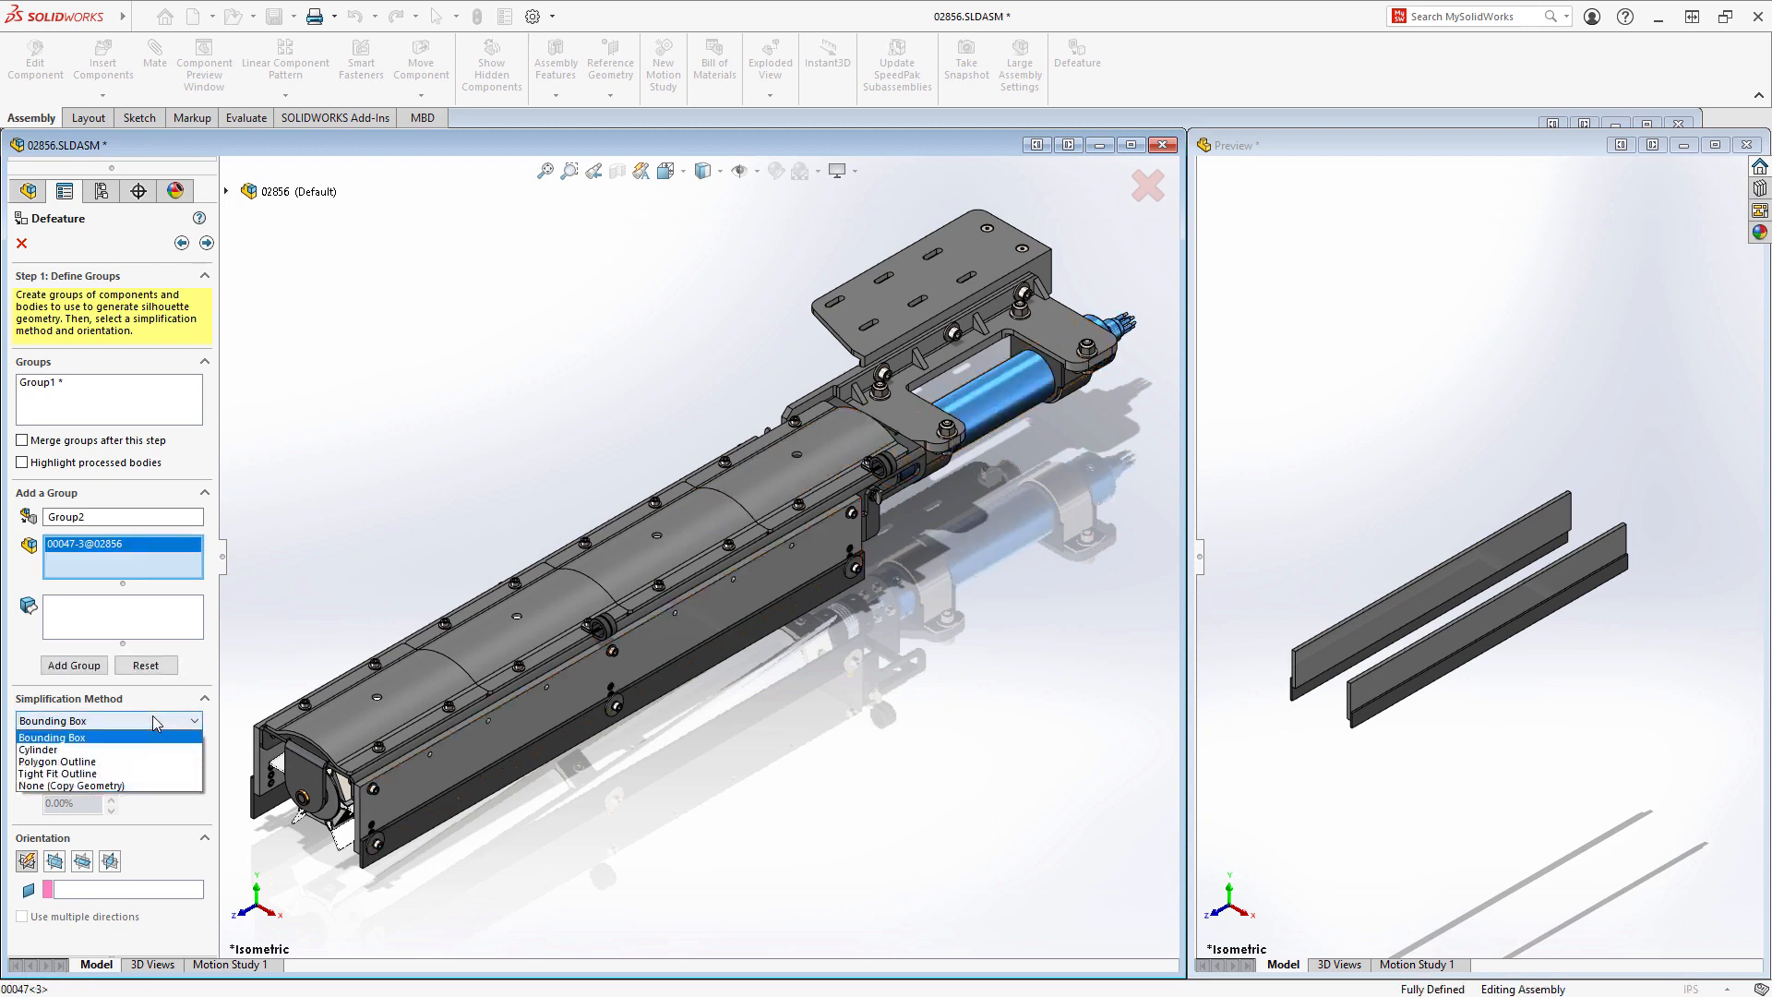
pyautogui.click(129, 747)
pyautogui.click(85, 671)
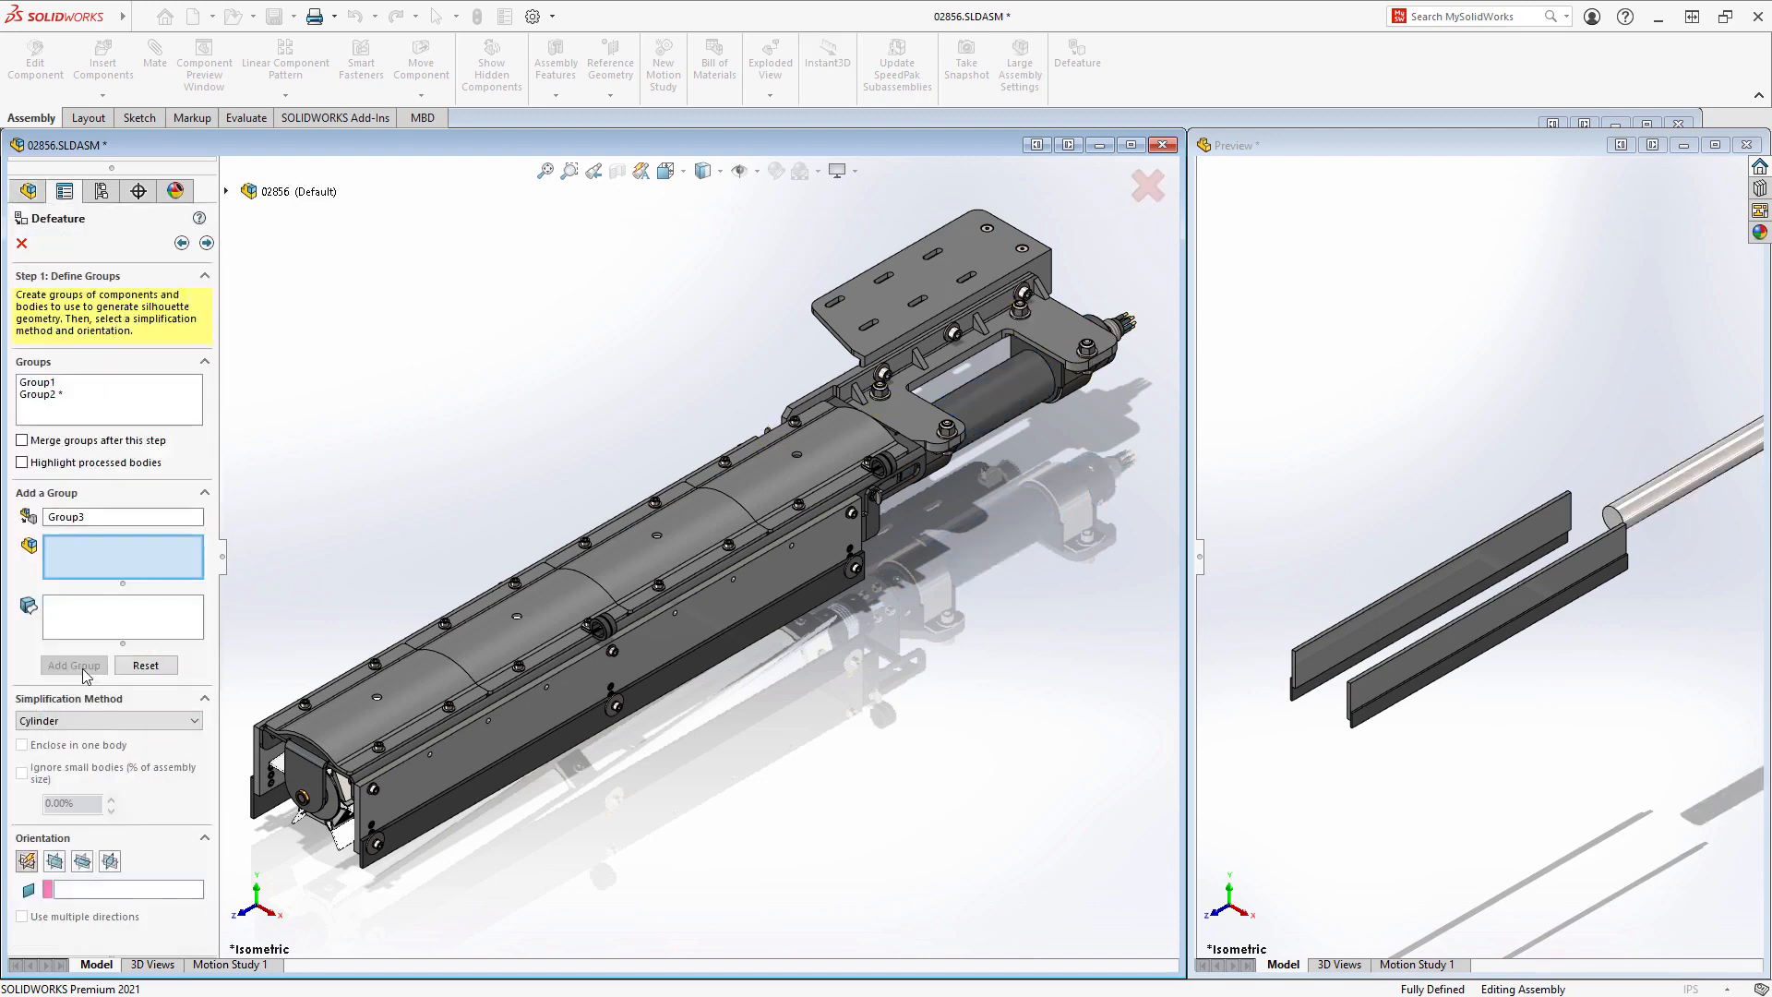
# - Add the brushroll 02756 as a third Defeature group using Polygon Outline, enclosed in one body and oriented to the Front Plane
pyautogui.click(226, 192)
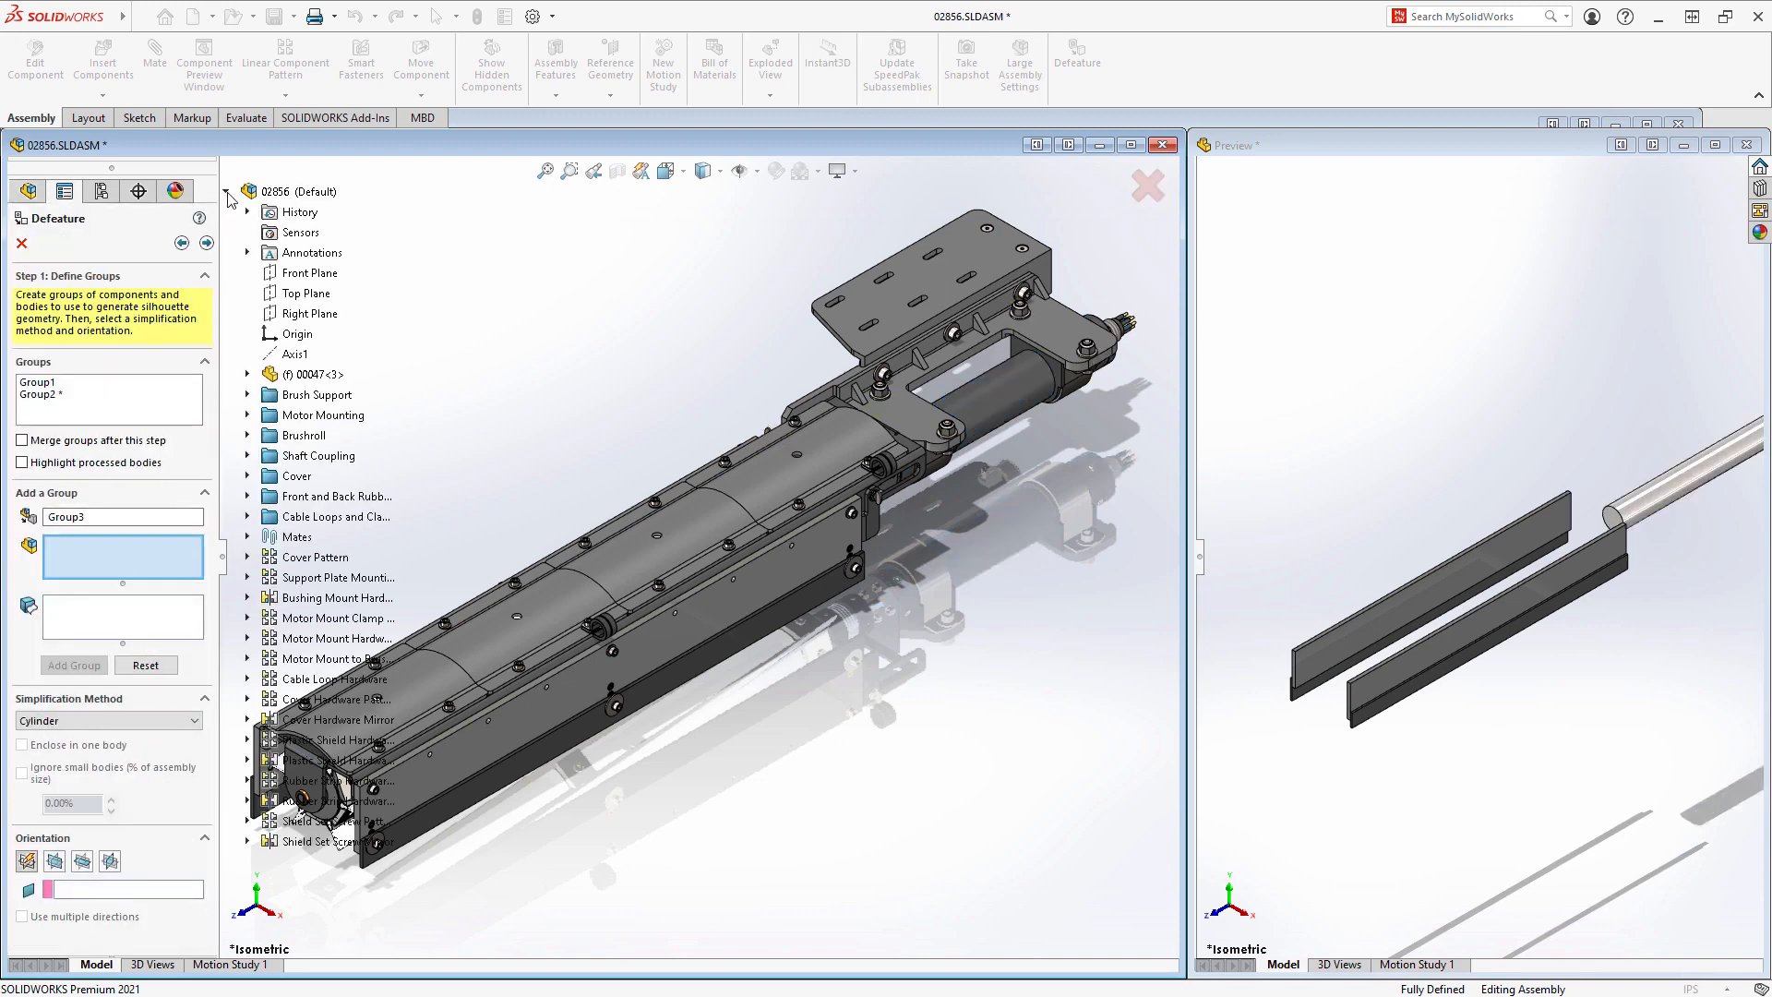
pyautogui.click(248, 437)
pyautogui.click(323, 455)
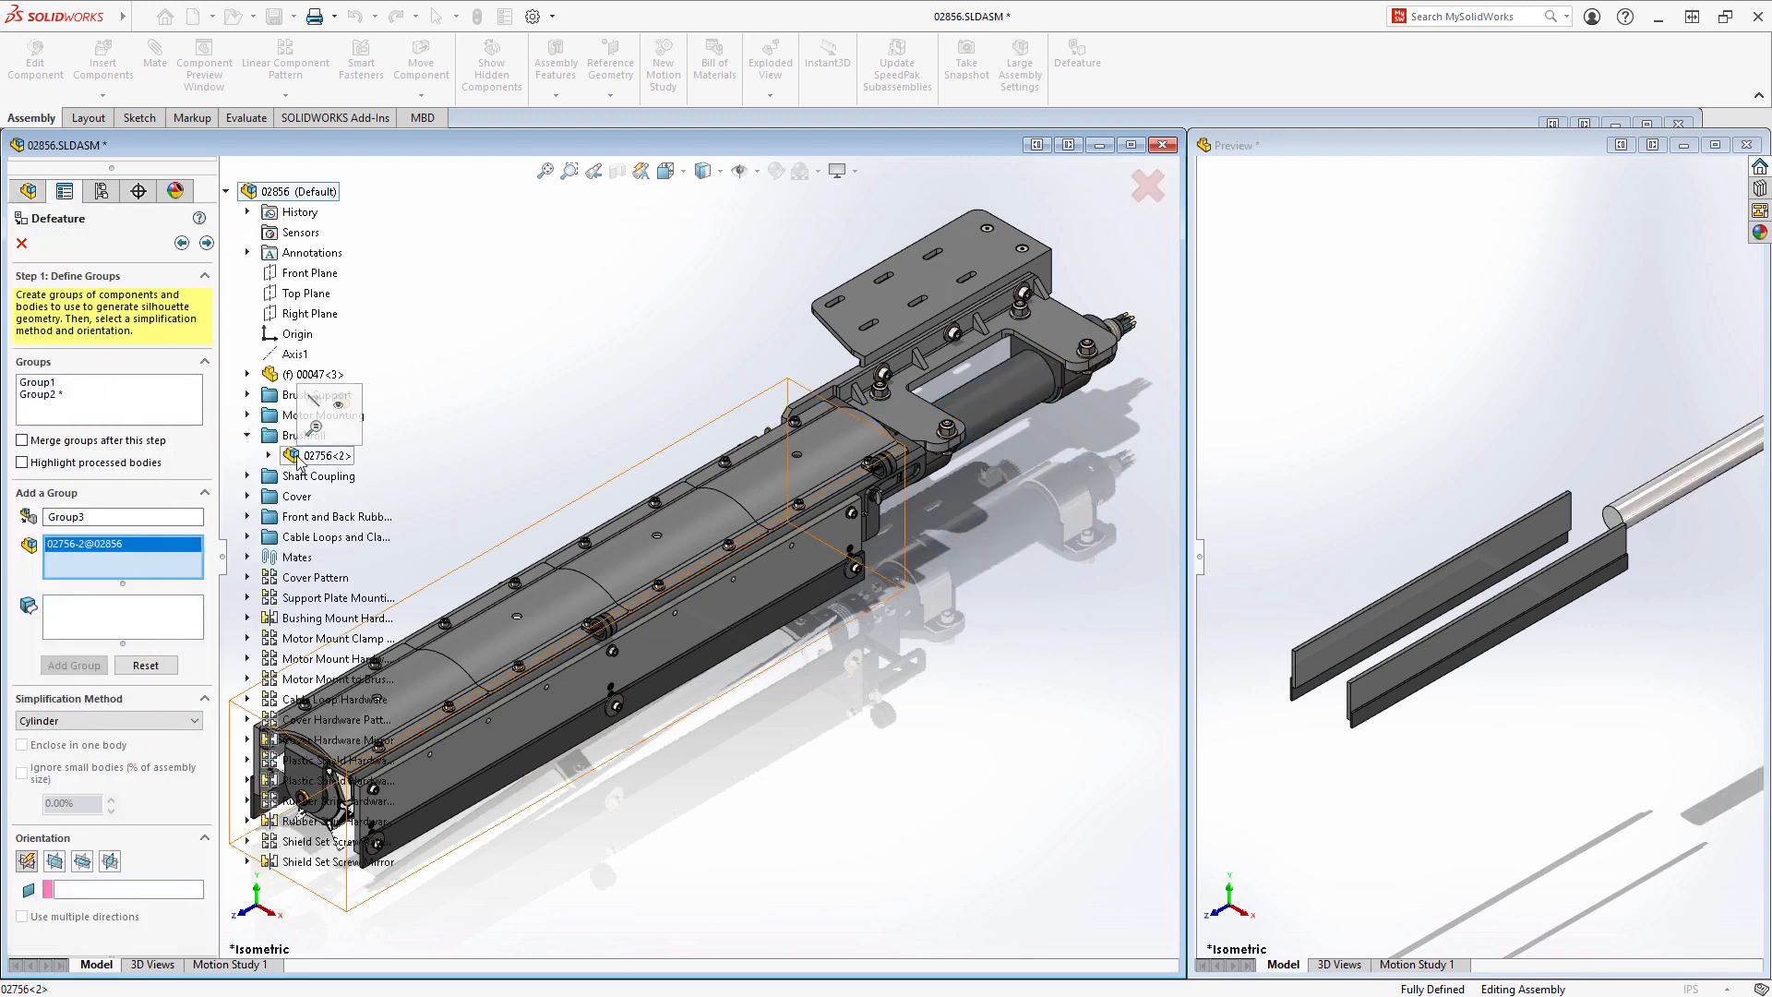
pyautogui.click(226, 192)
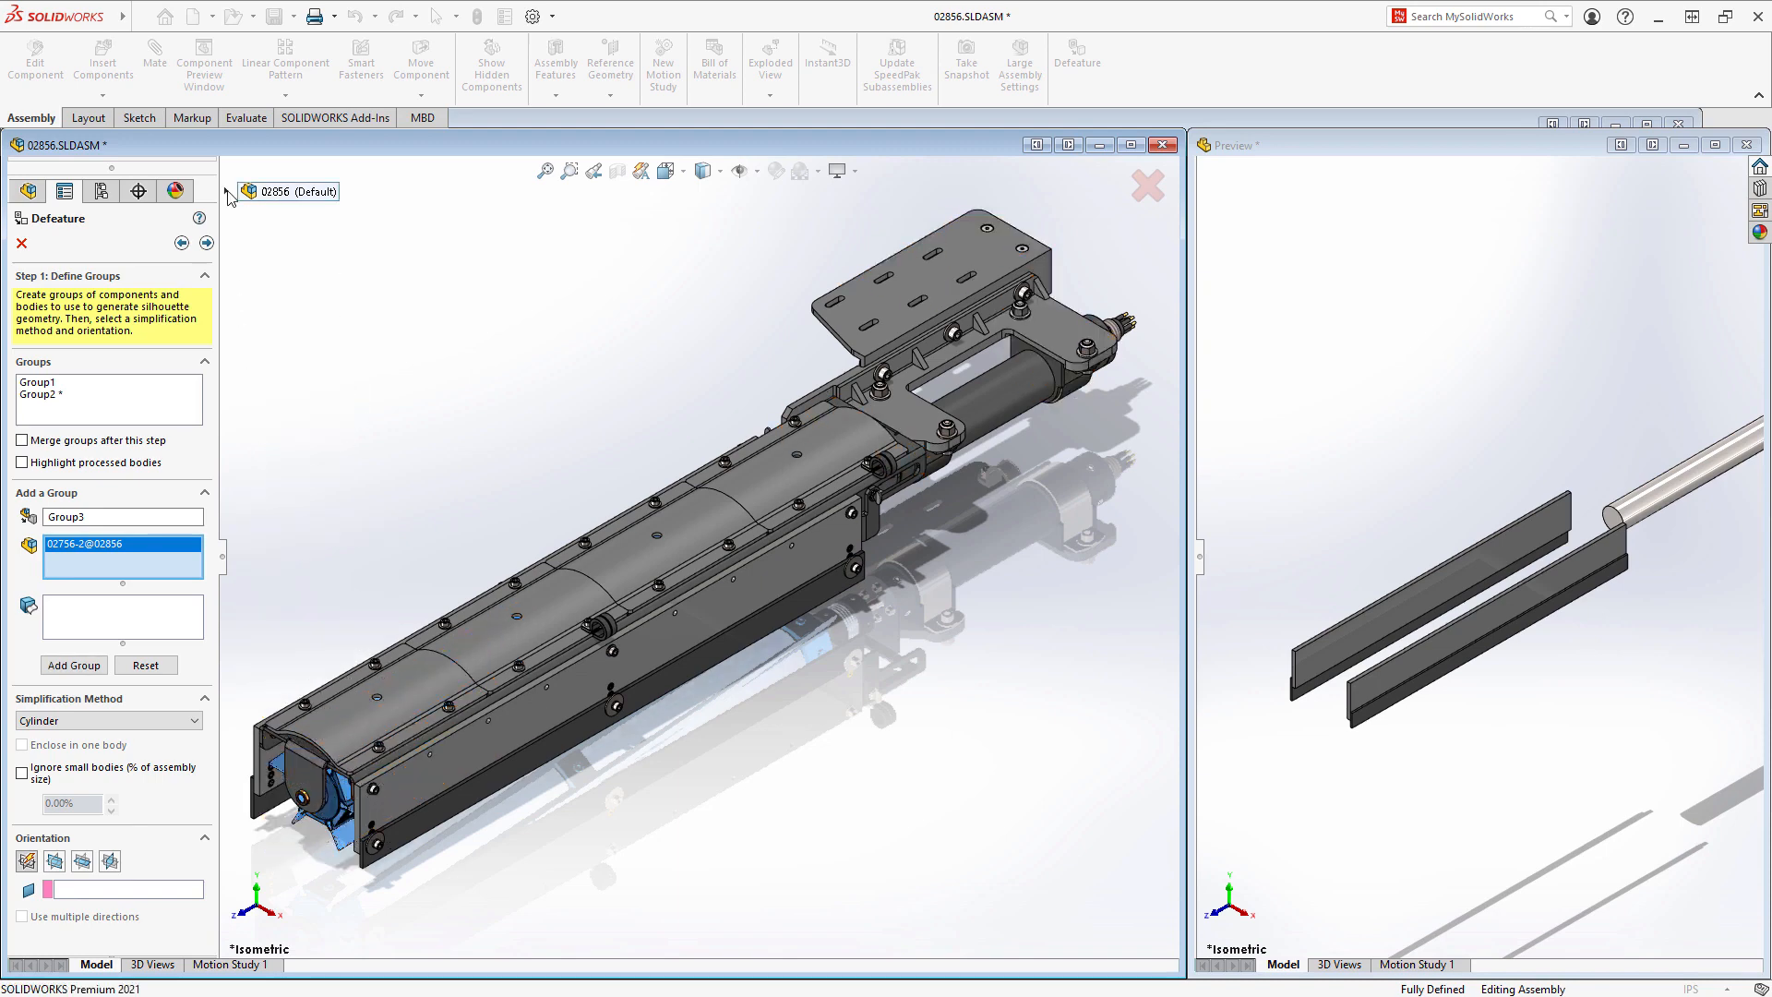
pyautogui.click(99, 721)
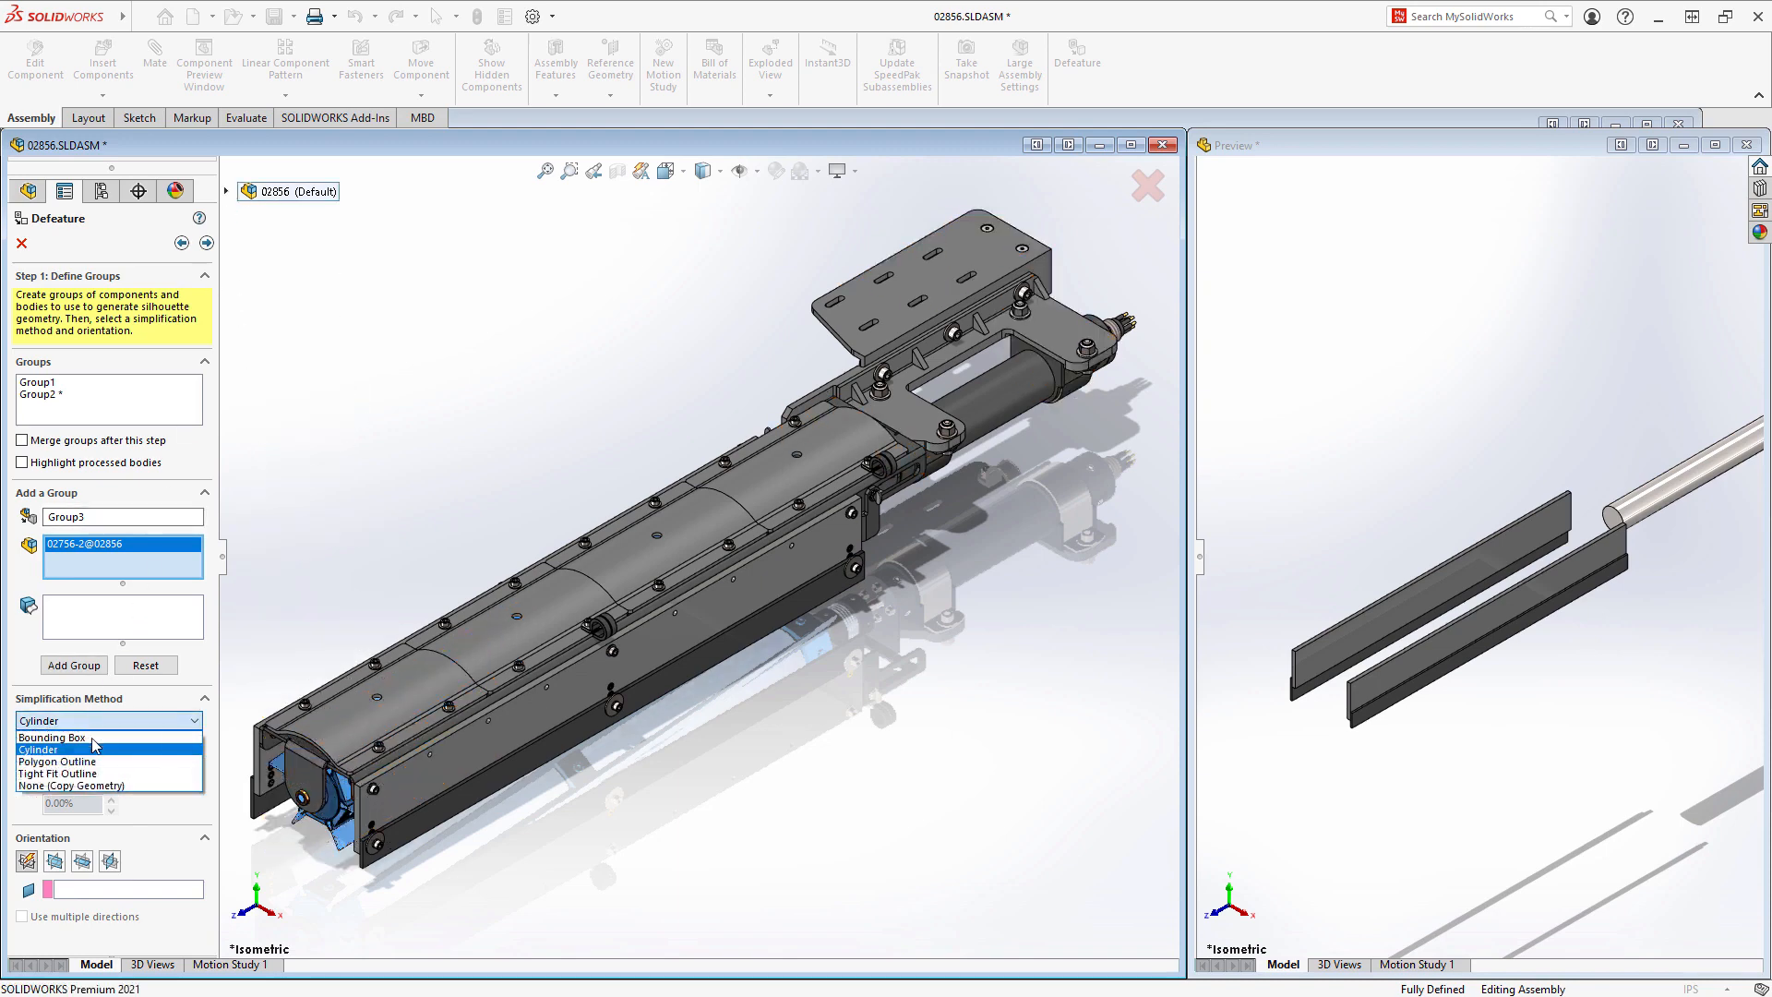
pyautogui.click(58, 762)
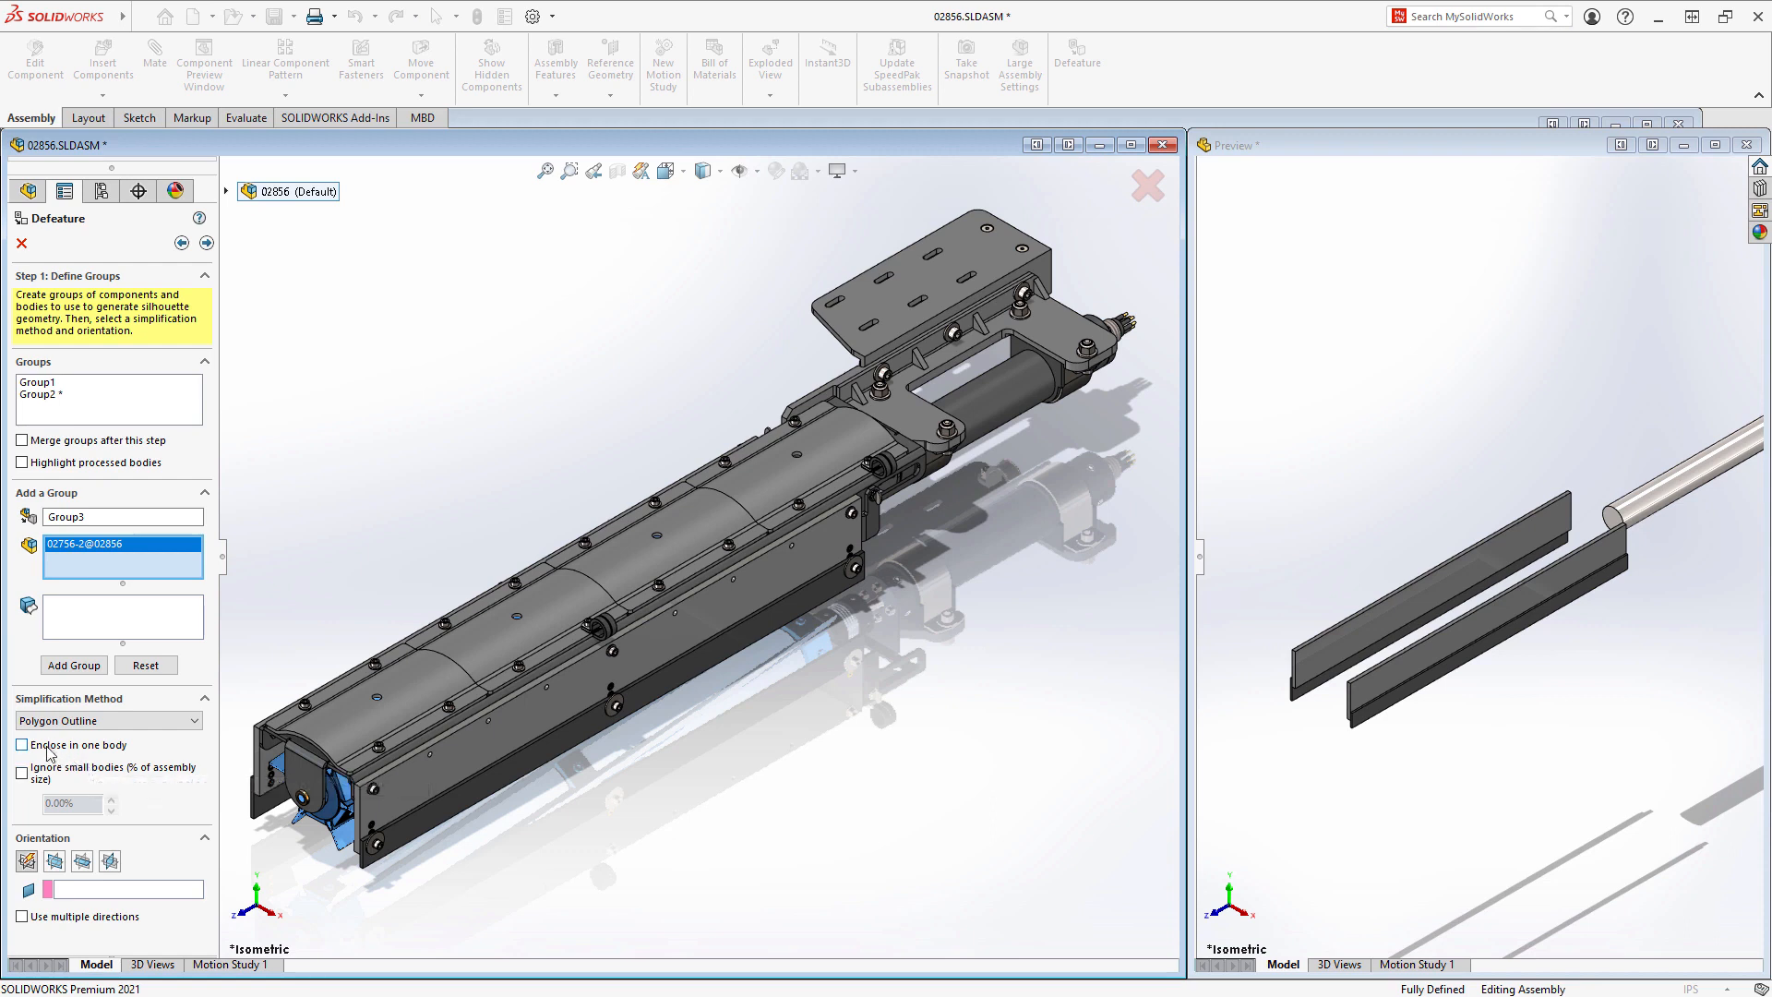
pyautogui.click(55, 862)
pyautogui.click(74, 668)
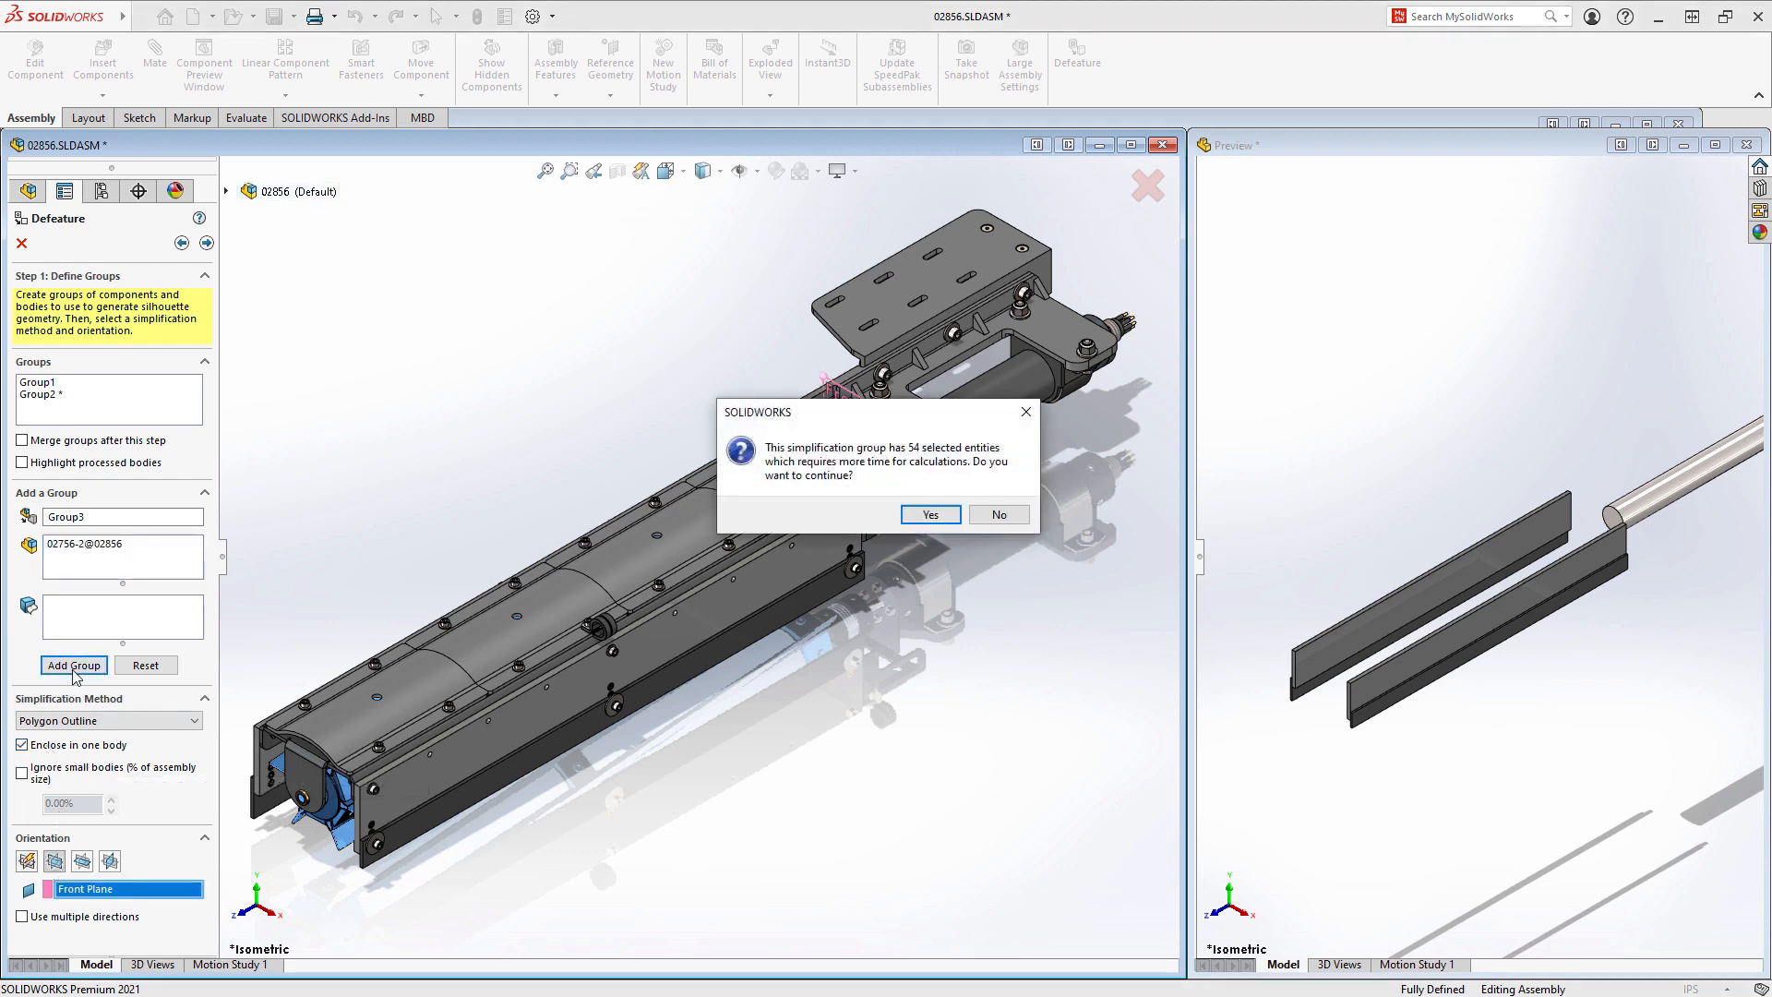
pyautogui.click(914, 517)
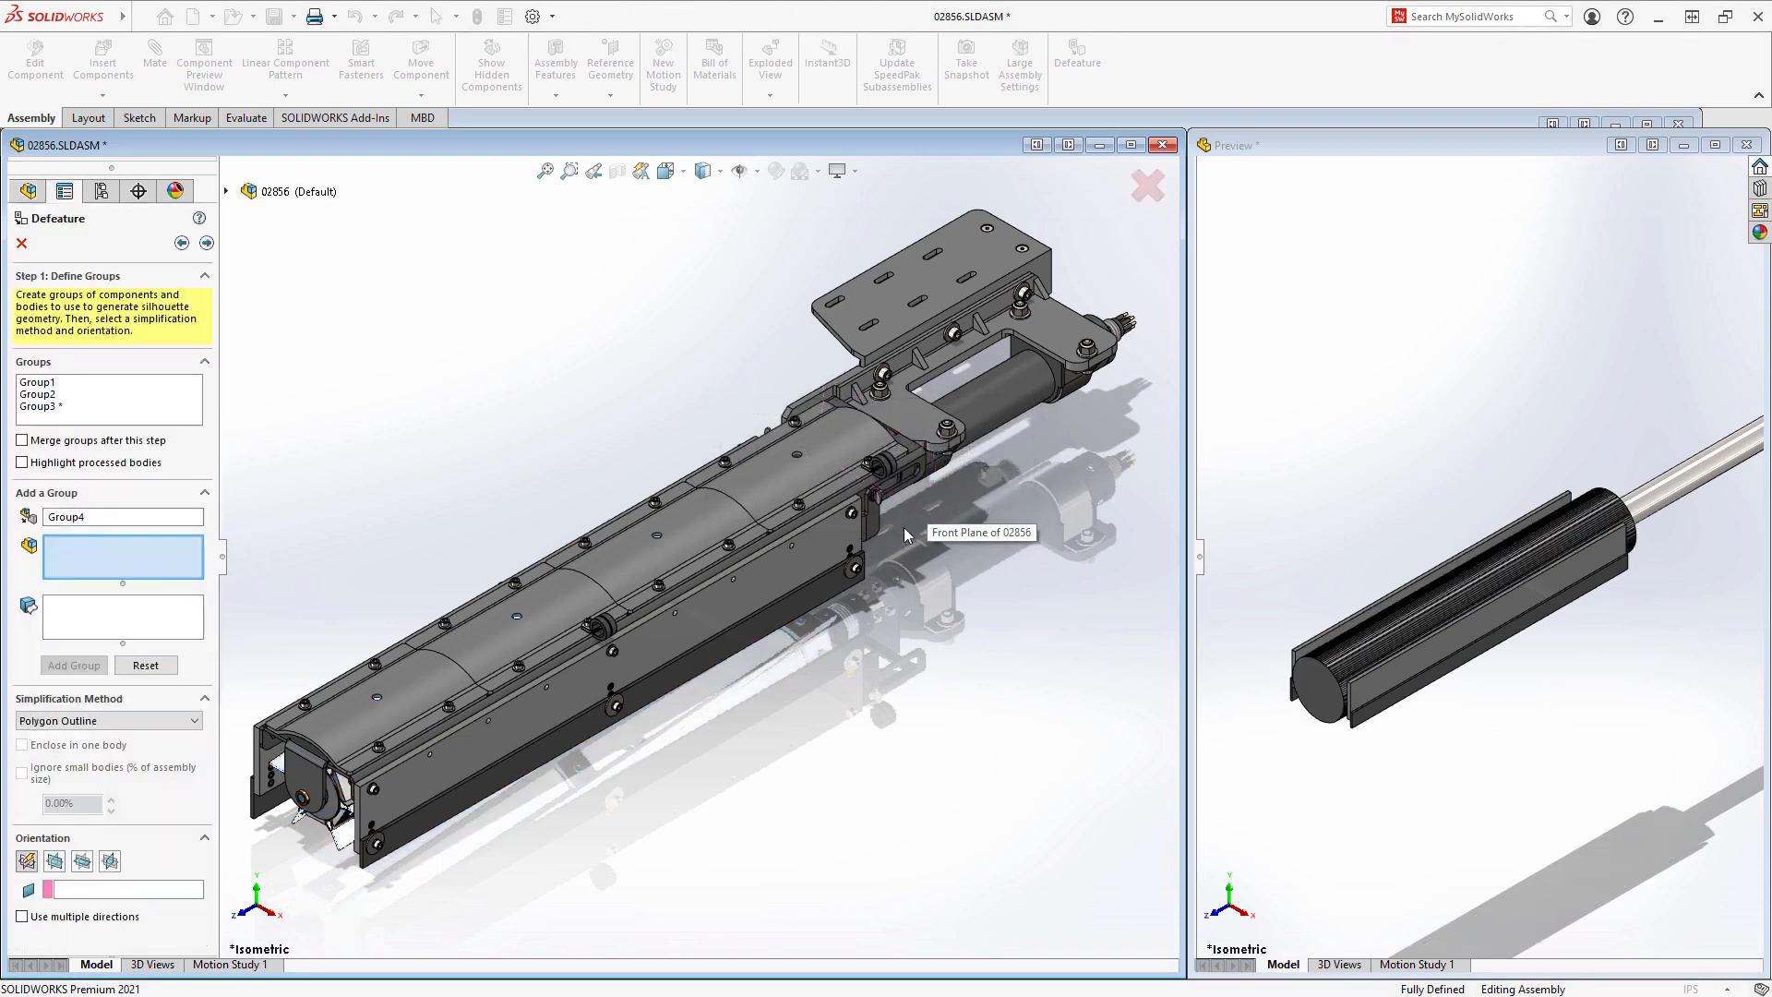
# - Add the four curved 03037 covers as a Defeature group using Tight Fit Outline, enclosed in one body and oriented to the Front Plane
pyautogui.click(400, 684)
pyautogui.click(528, 615)
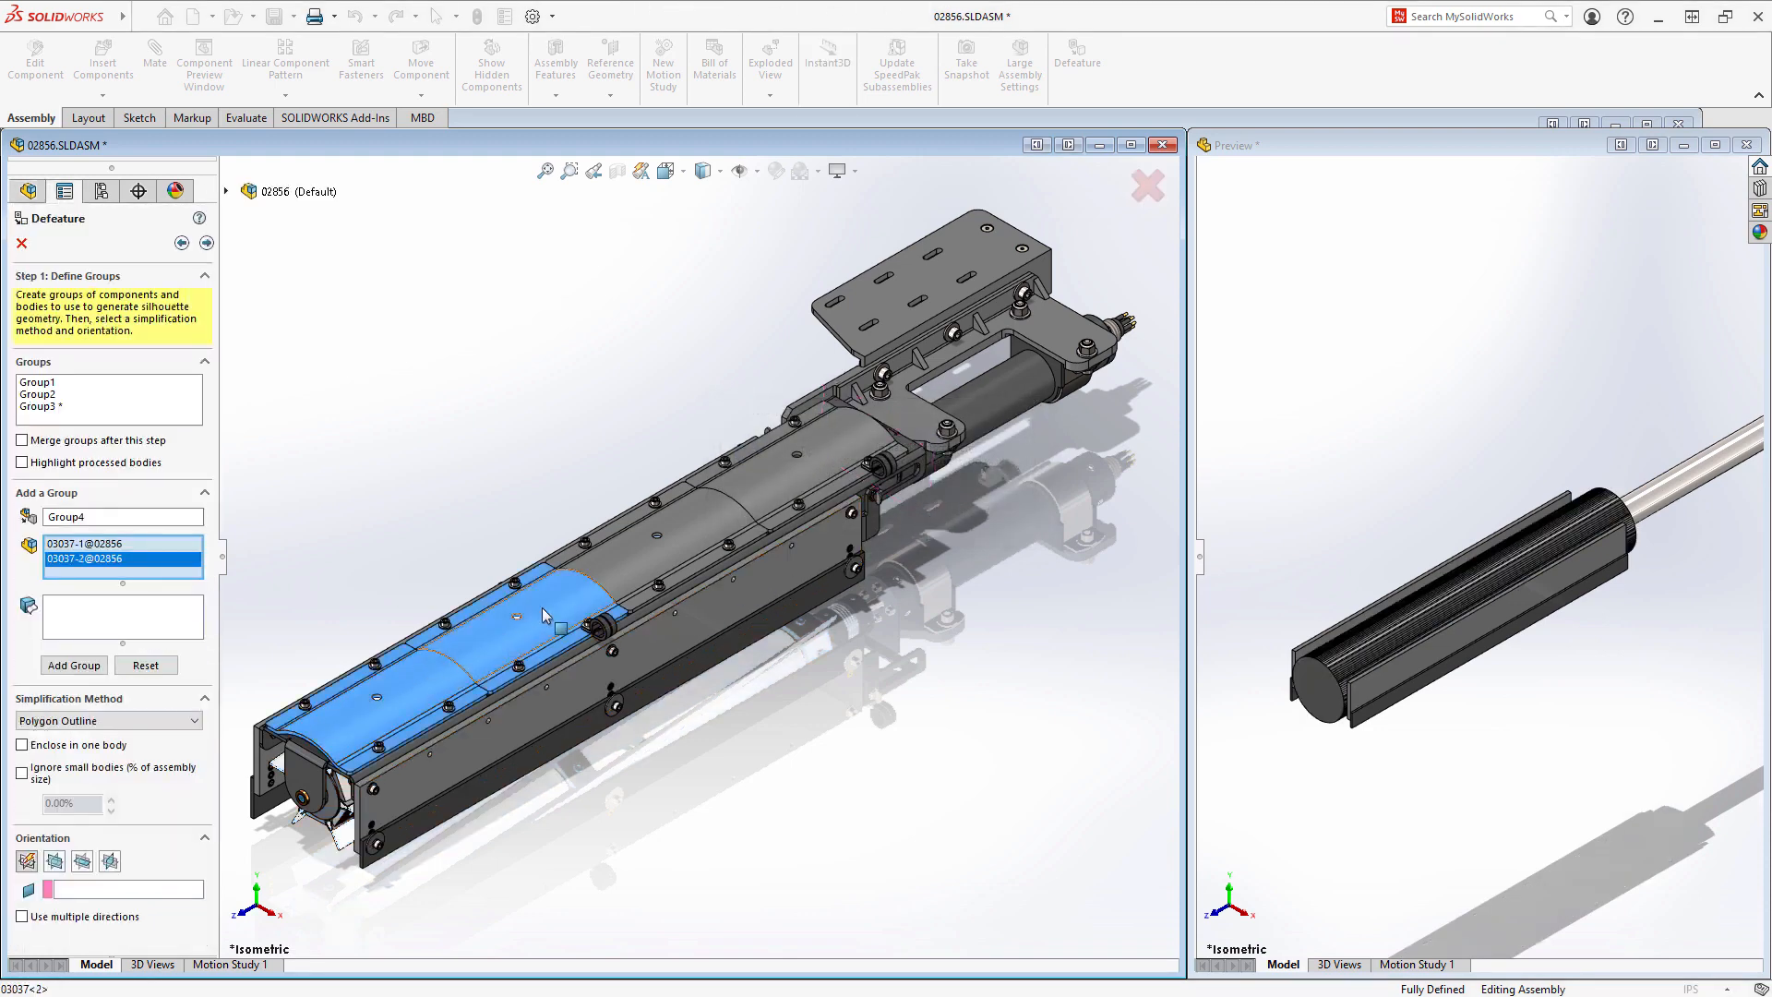
pyautogui.click(657, 541)
pyautogui.click(741, 502)
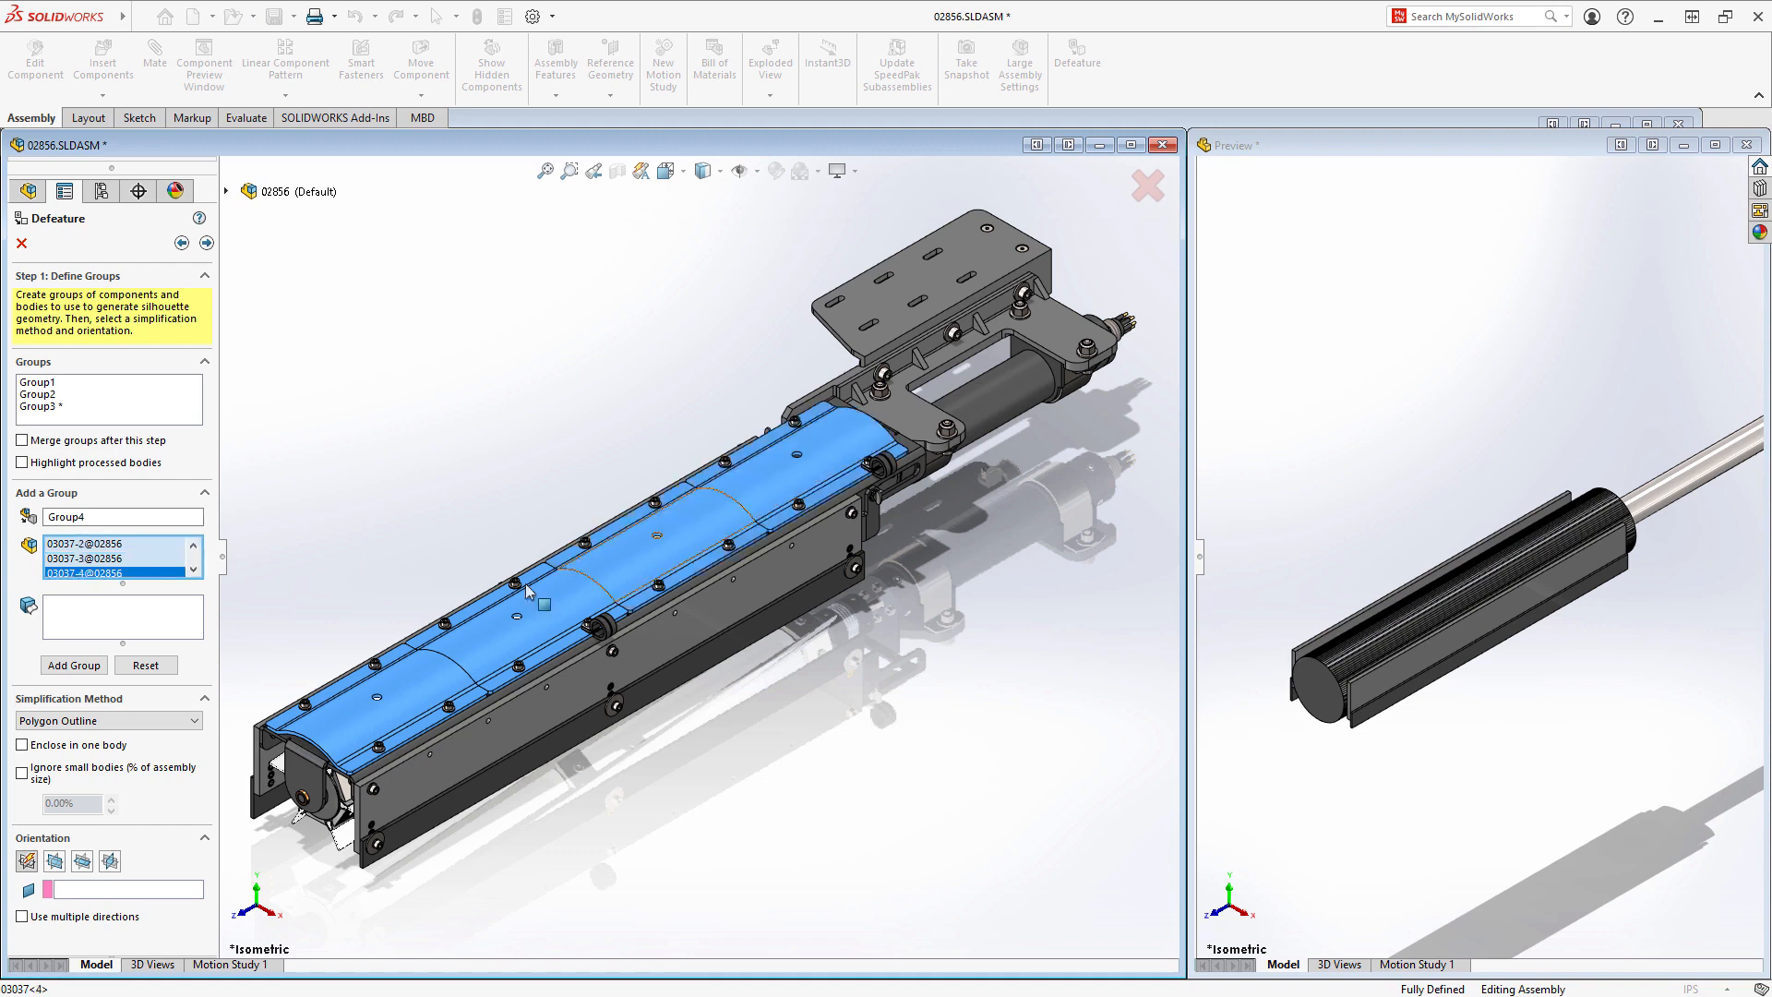
pyautogui.click(139, 721)
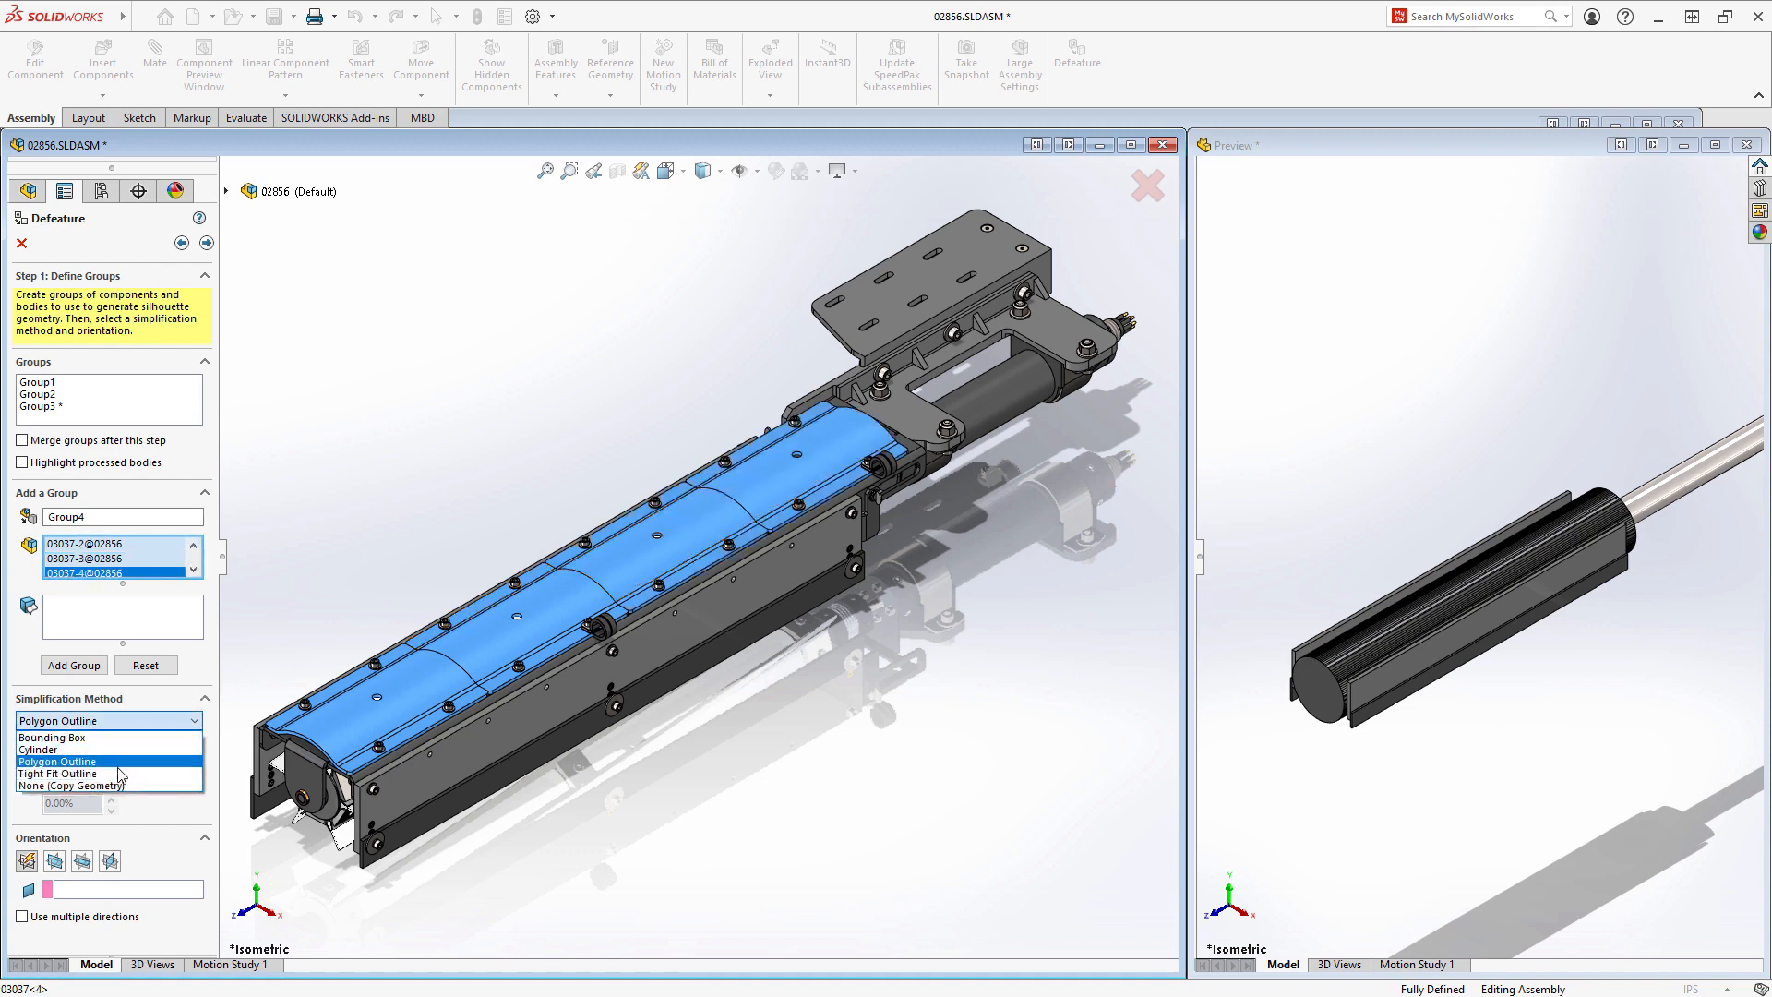
pyautogui.click(118, 774)
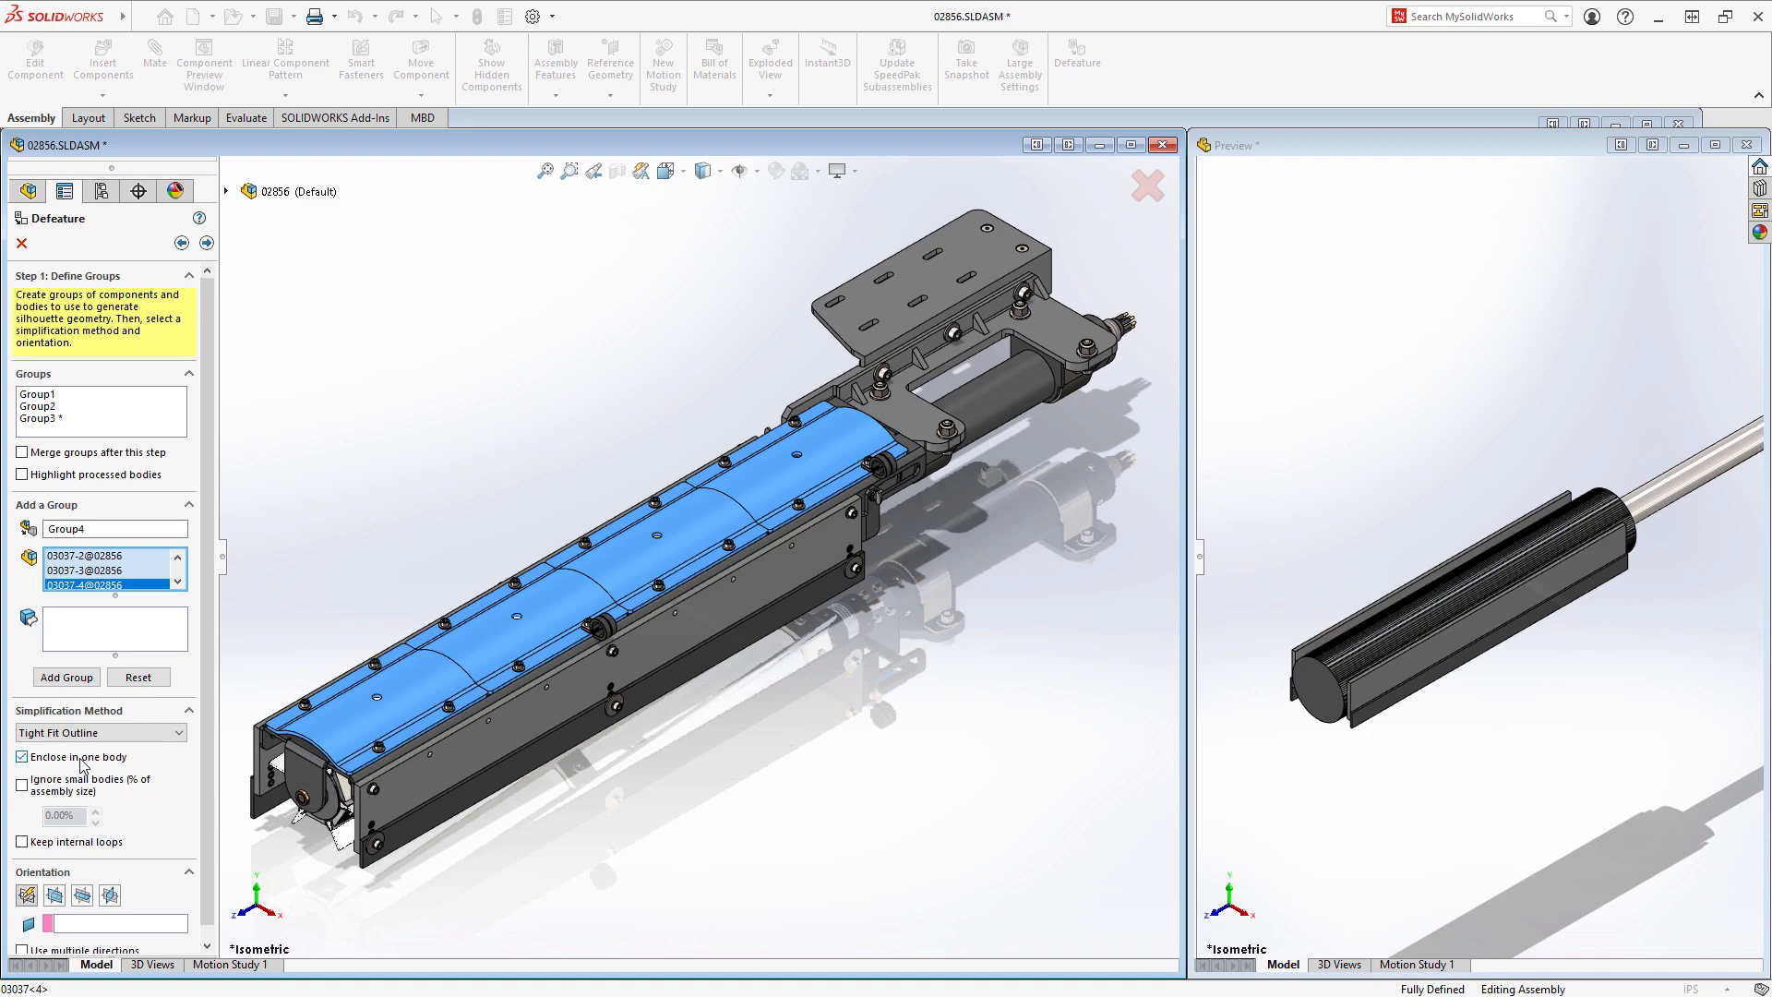
pyautogui.click(55, 895)
pyautogui.click(66, 677)
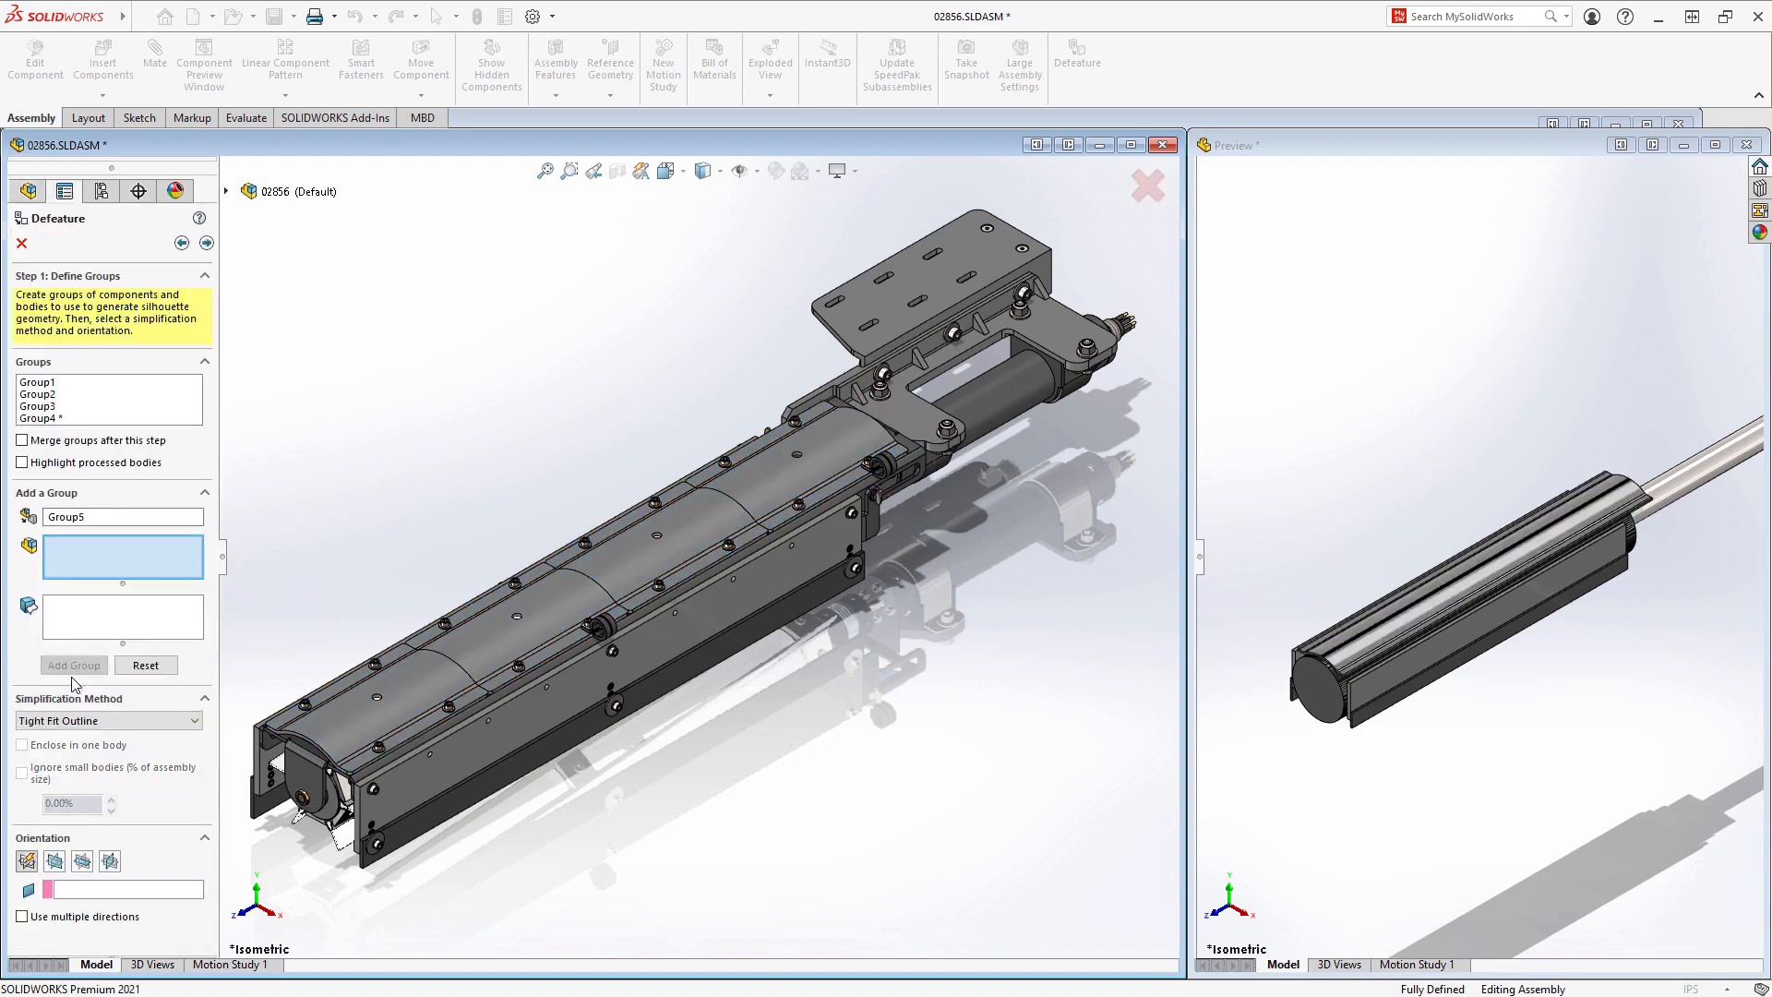
# - Add the two 00257 motor clamps as a Defeature group using Tight Fit Outline oriented to the Front Plane
pyautogui.moveTo(773, 780); pyautogui.dragTo(810, 759, button='middle')
pyautogui.click(867, 658)
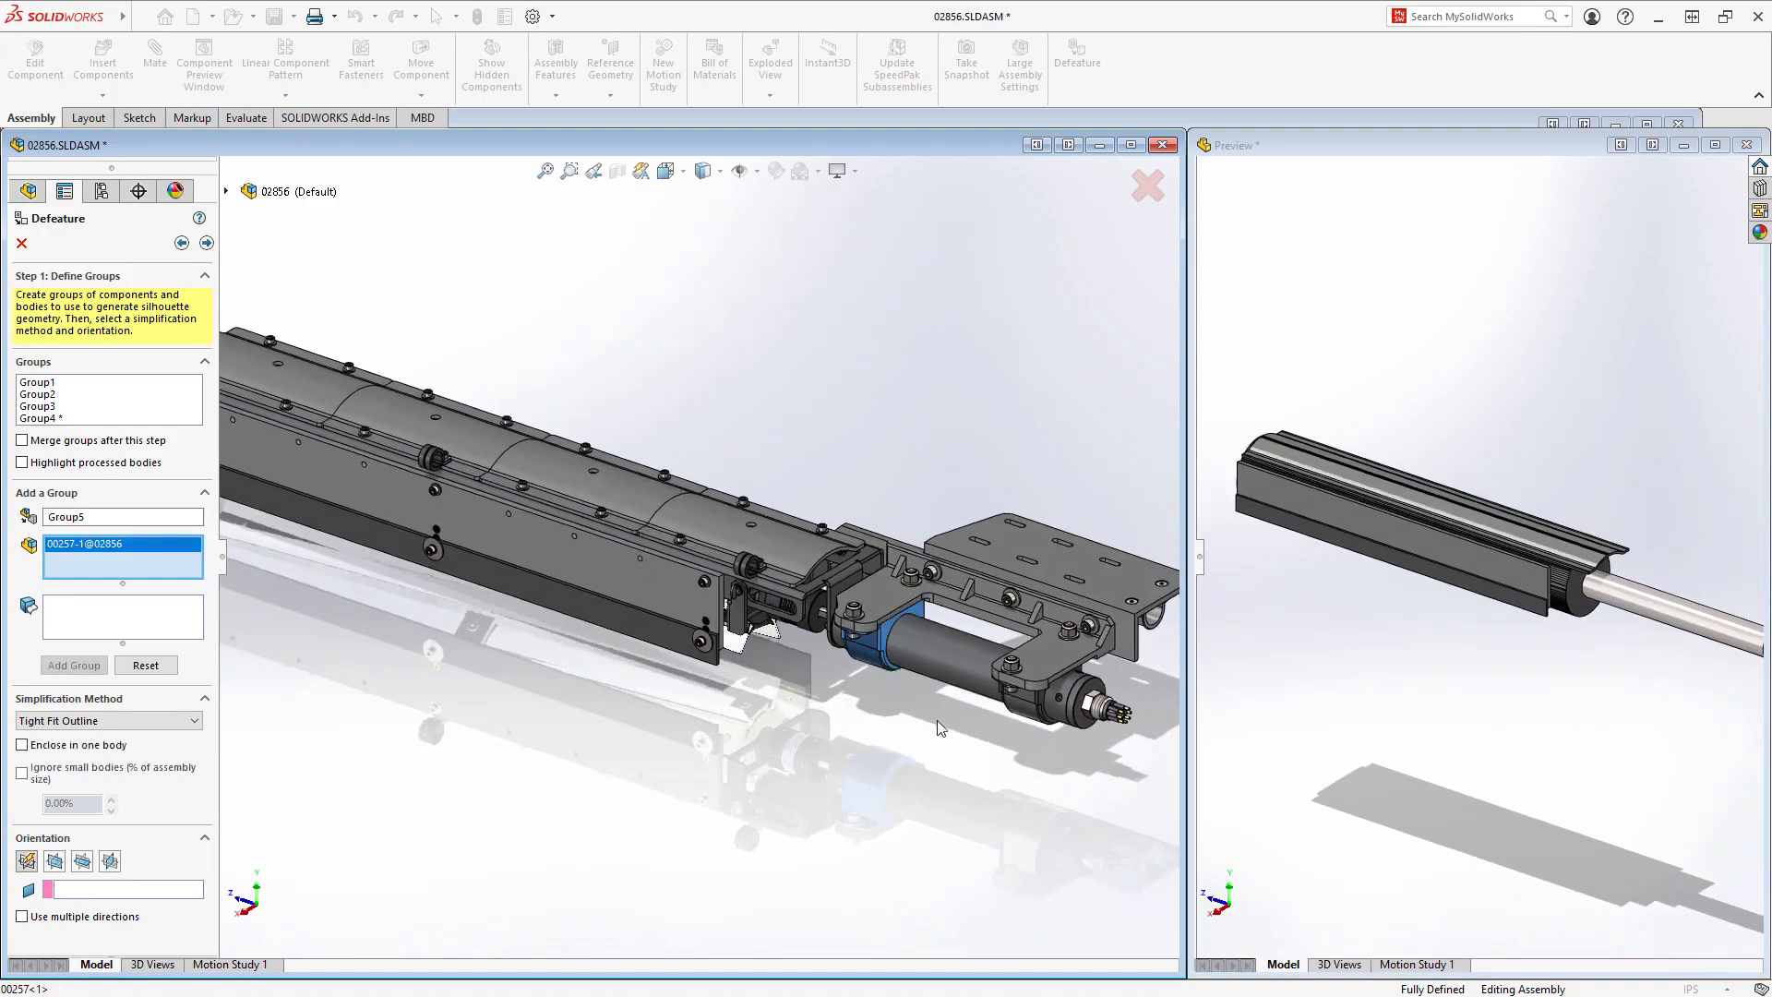
pyautogui.click(1021, 712)
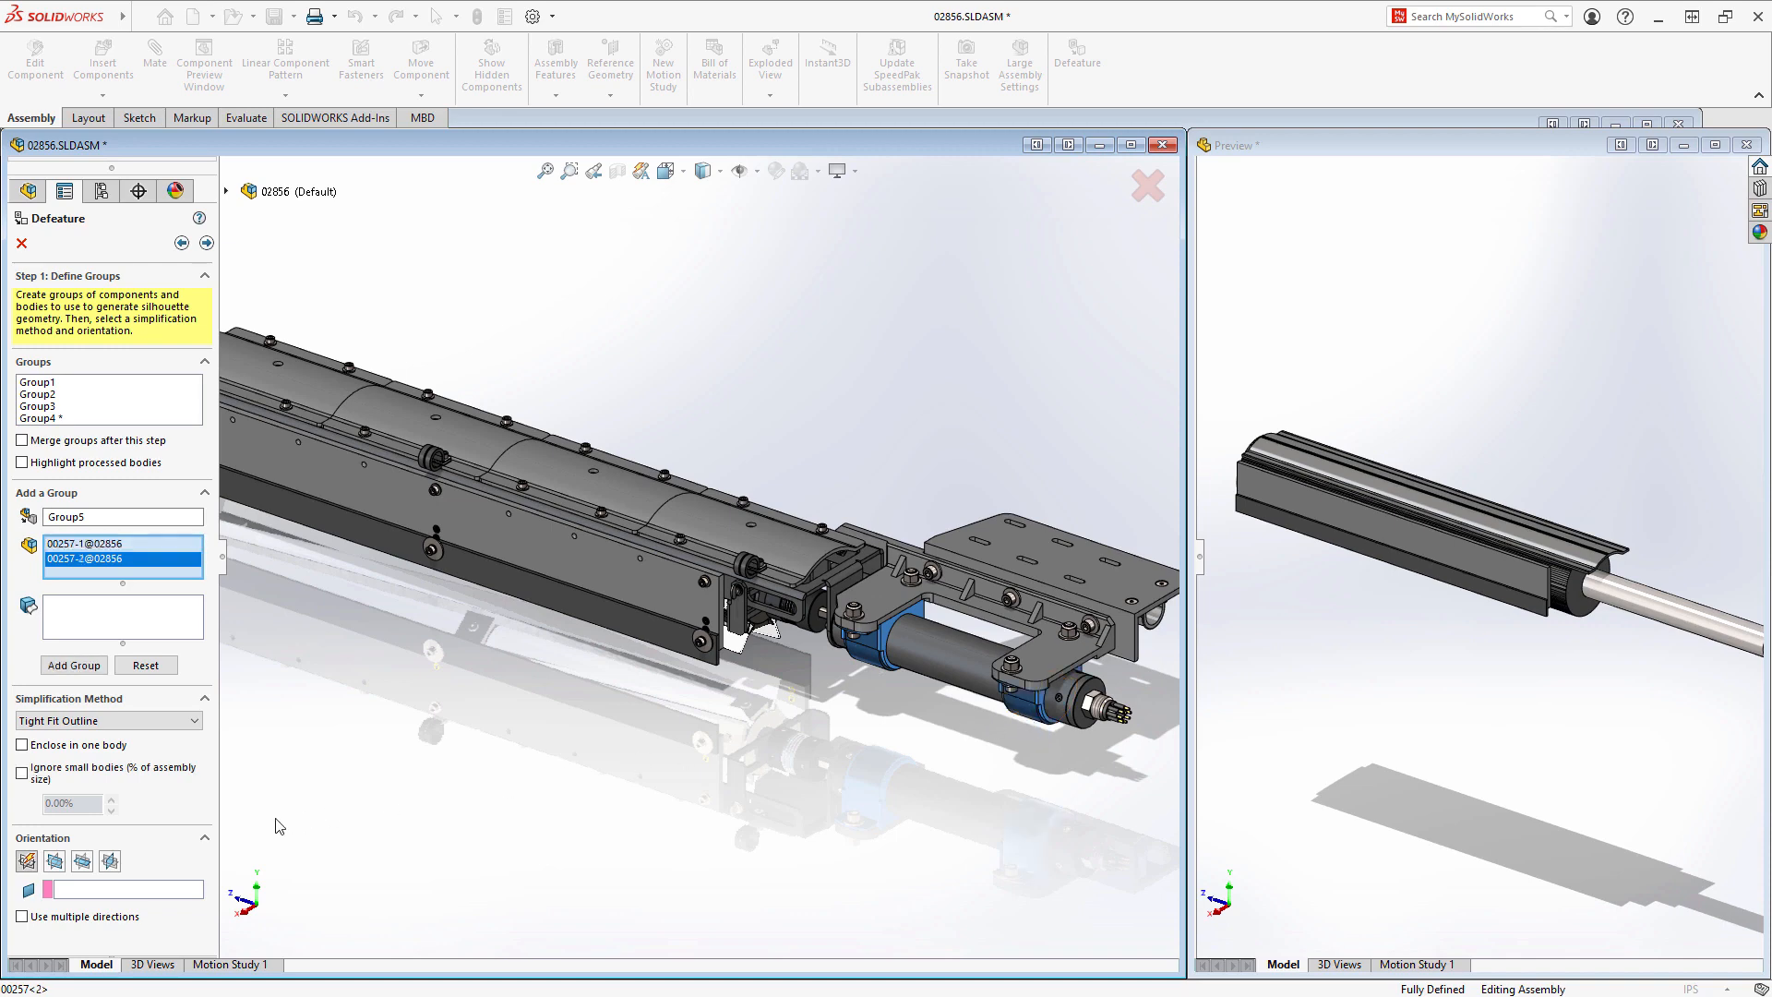
pyautogui.click(59, 861)
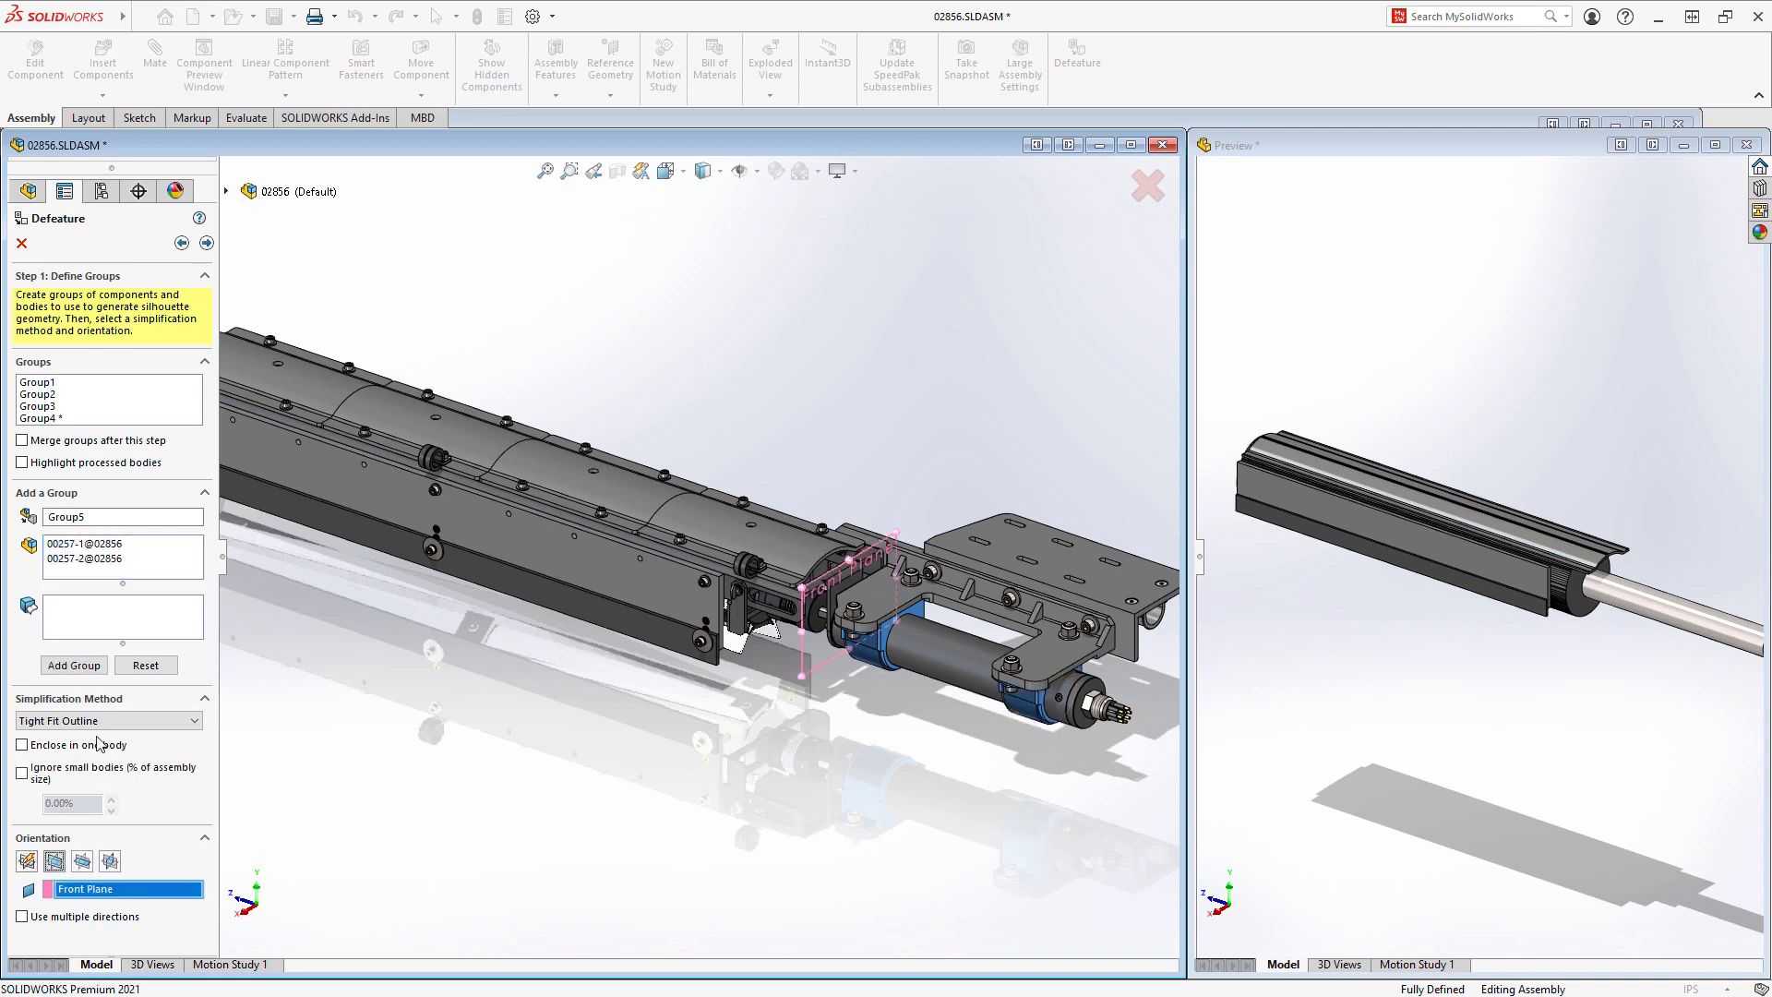
pyautogui.click(92, 672)
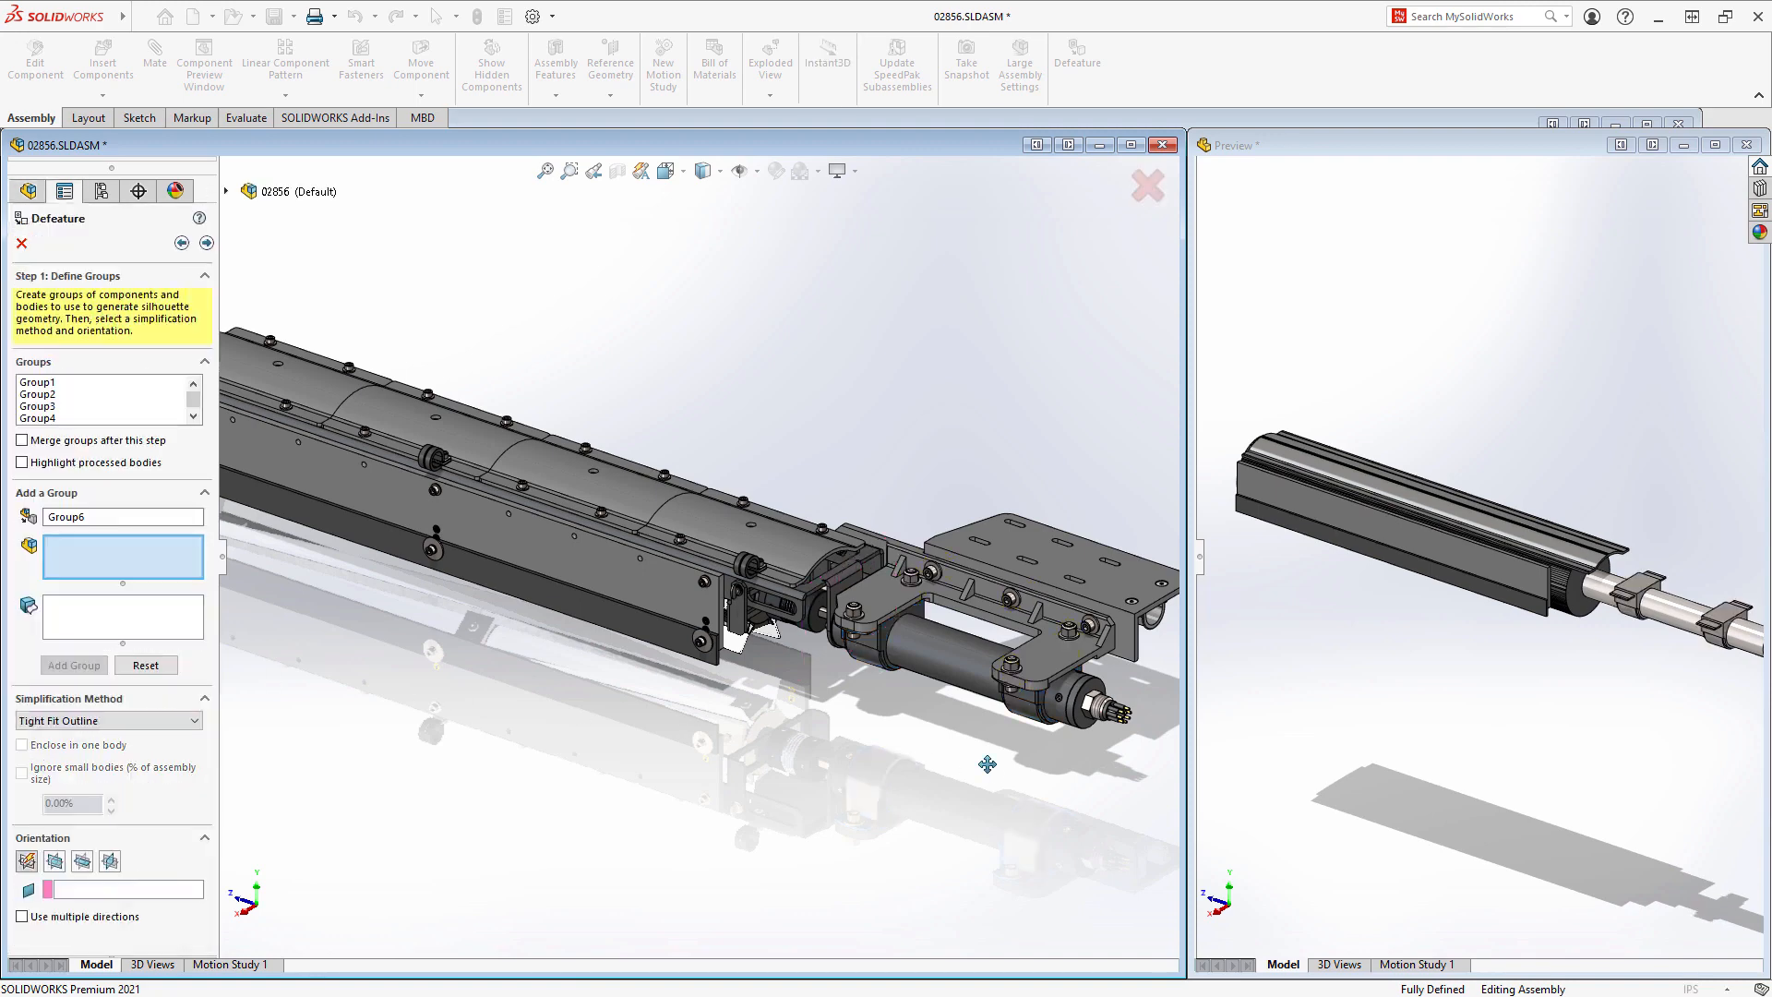
# - Add the mounting plates 03024 and 03020 as a Defeature group with the simplification method None (Copy Geometry)
pyautogui.keyDown('ctrl'); pyautogui.moveTo(985, 763); pyautogui.dragTo(783, 756, button='middle'); pyautogui.keyUp('ctrl')
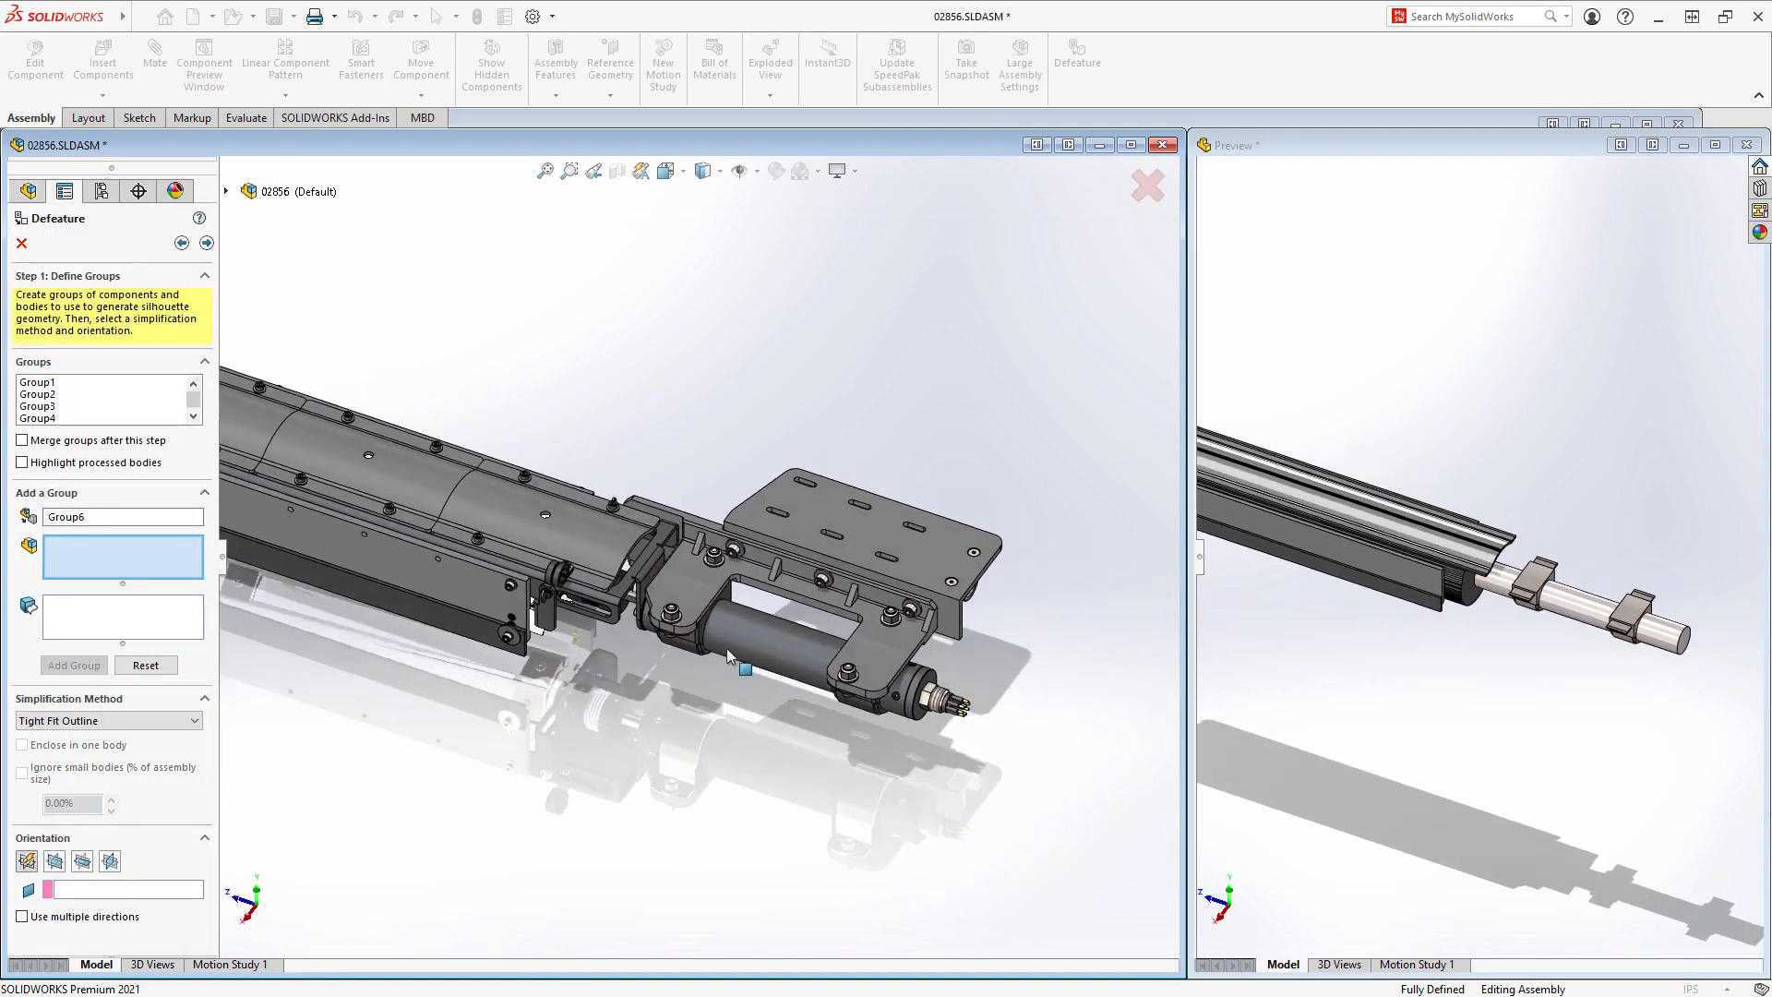
pyautogui.click(705, 602)
pyautogui.click(818, 533)
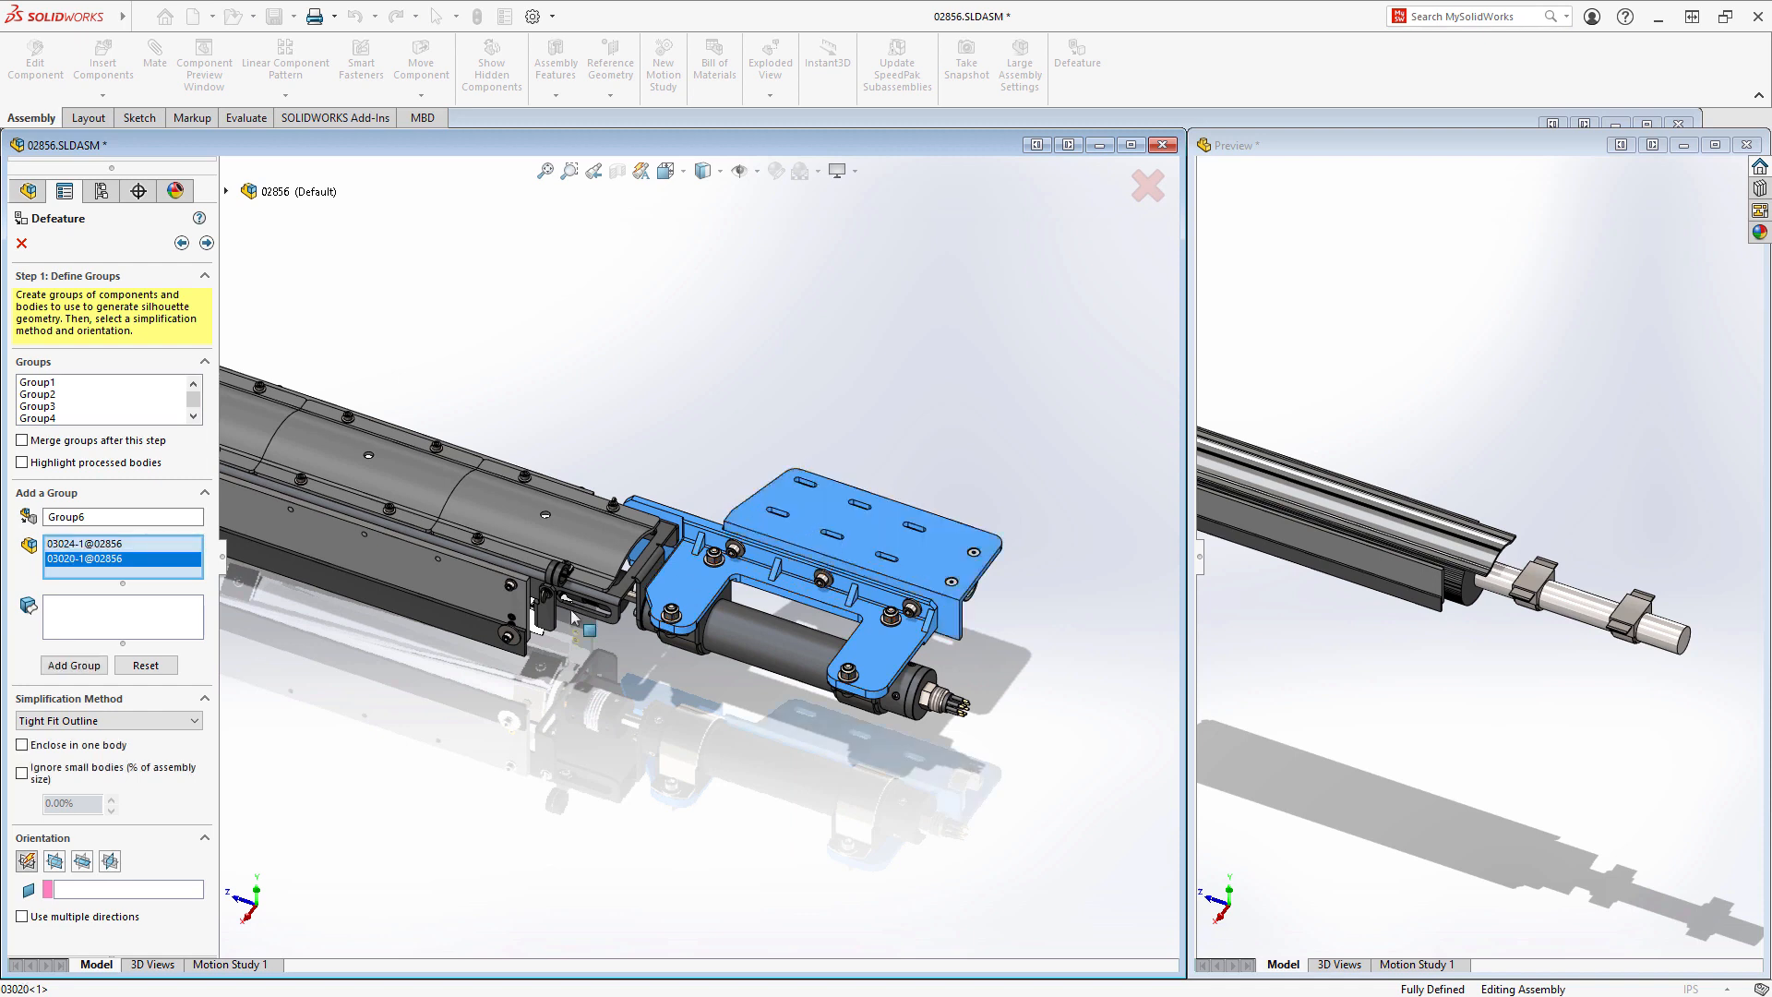
pyautogui.click(194, 721)
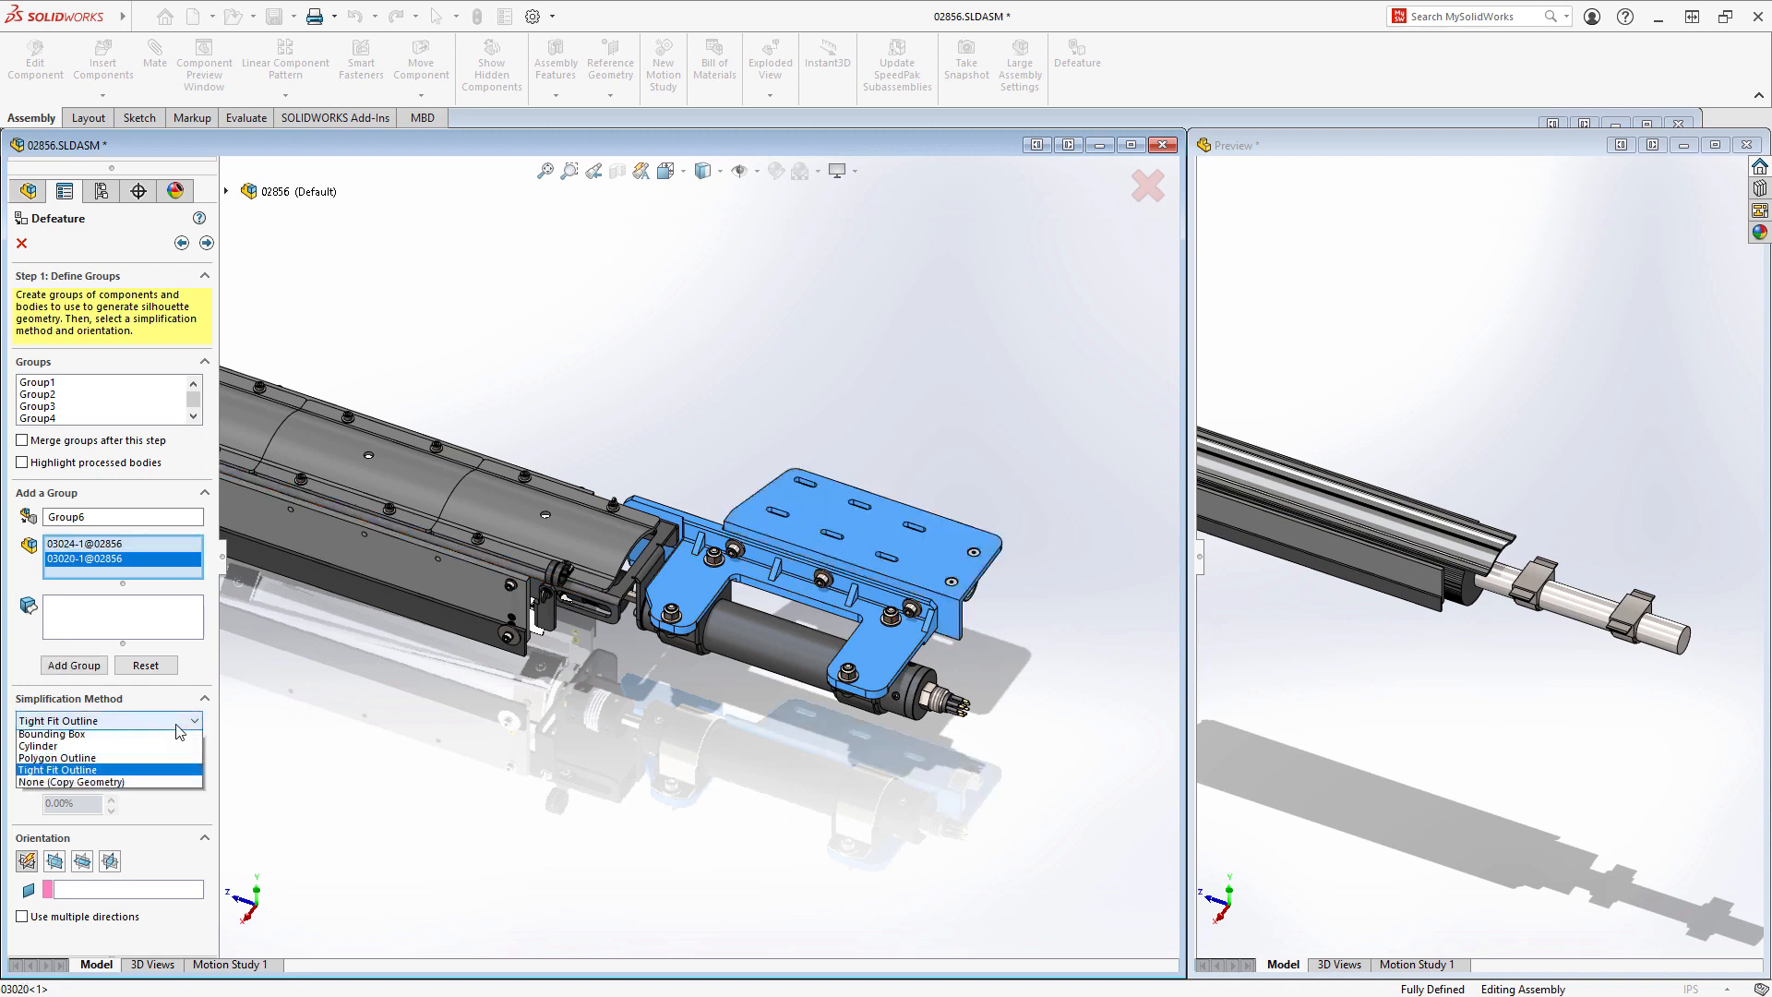
pyautogui.click(136, 785)
pyautogui.click(78, 668)
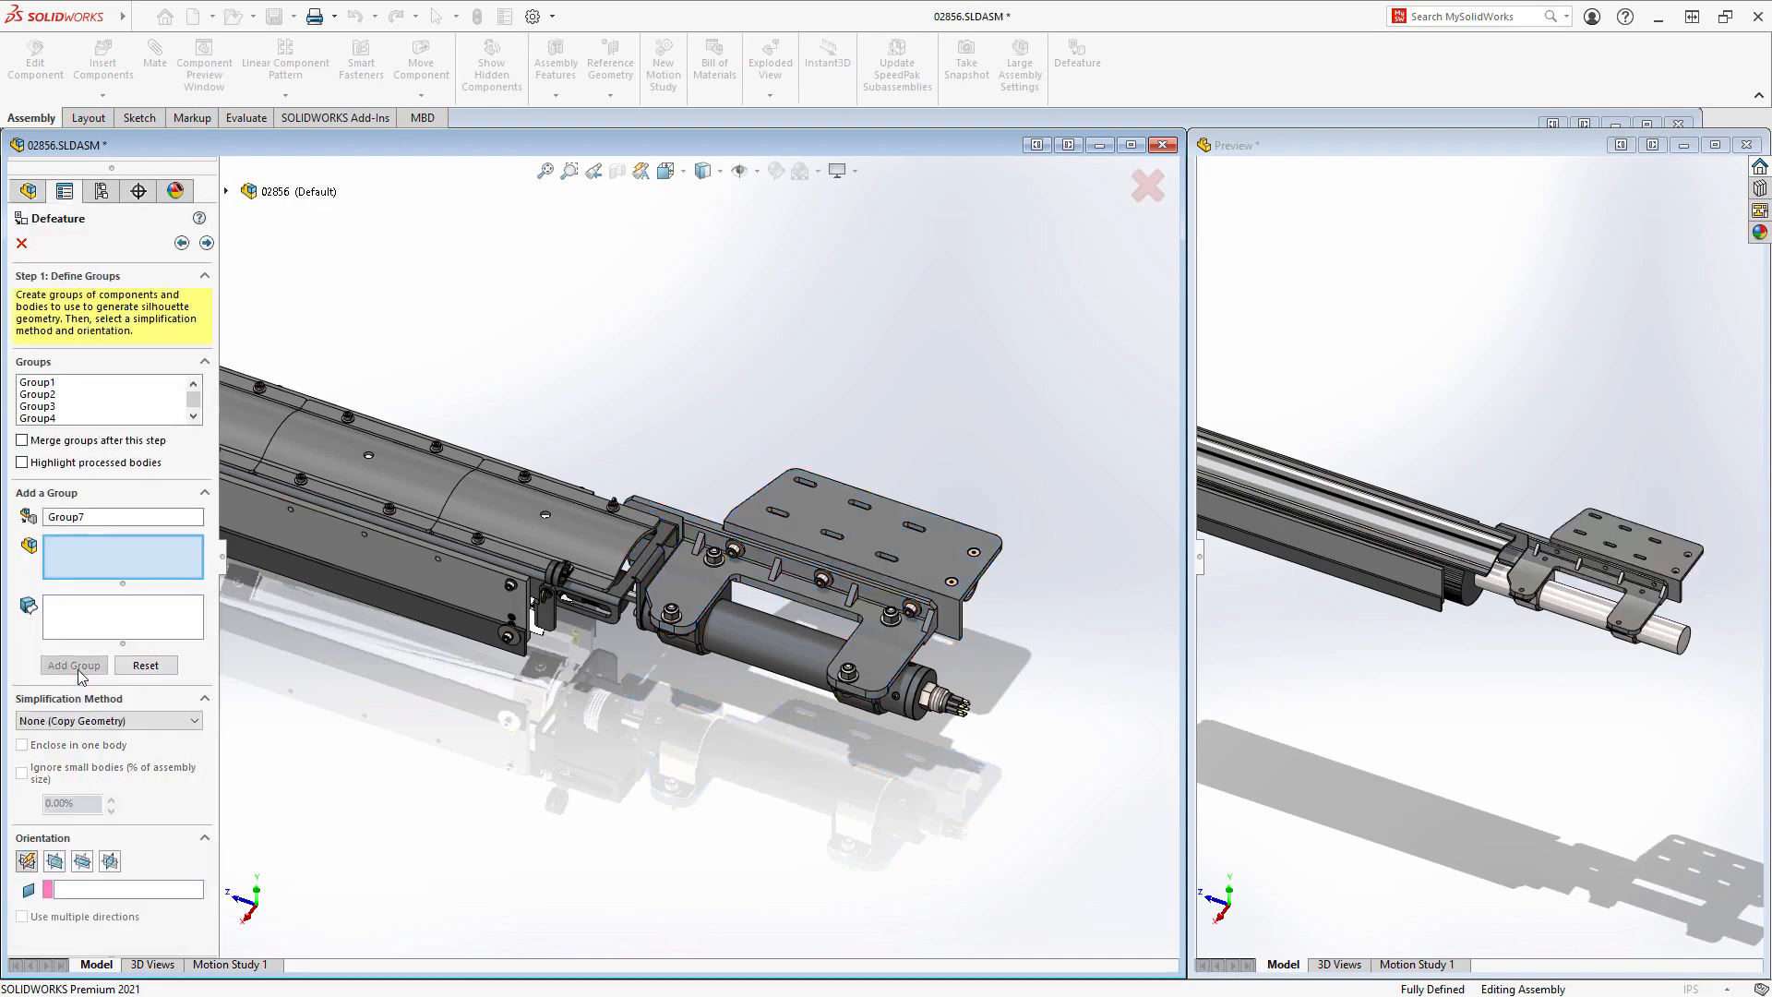
# - Complete the Defeature operation by creating the simplified model as a new configuration of assembly 02856, and view it isometrically
pyautogui.click(207, 243)
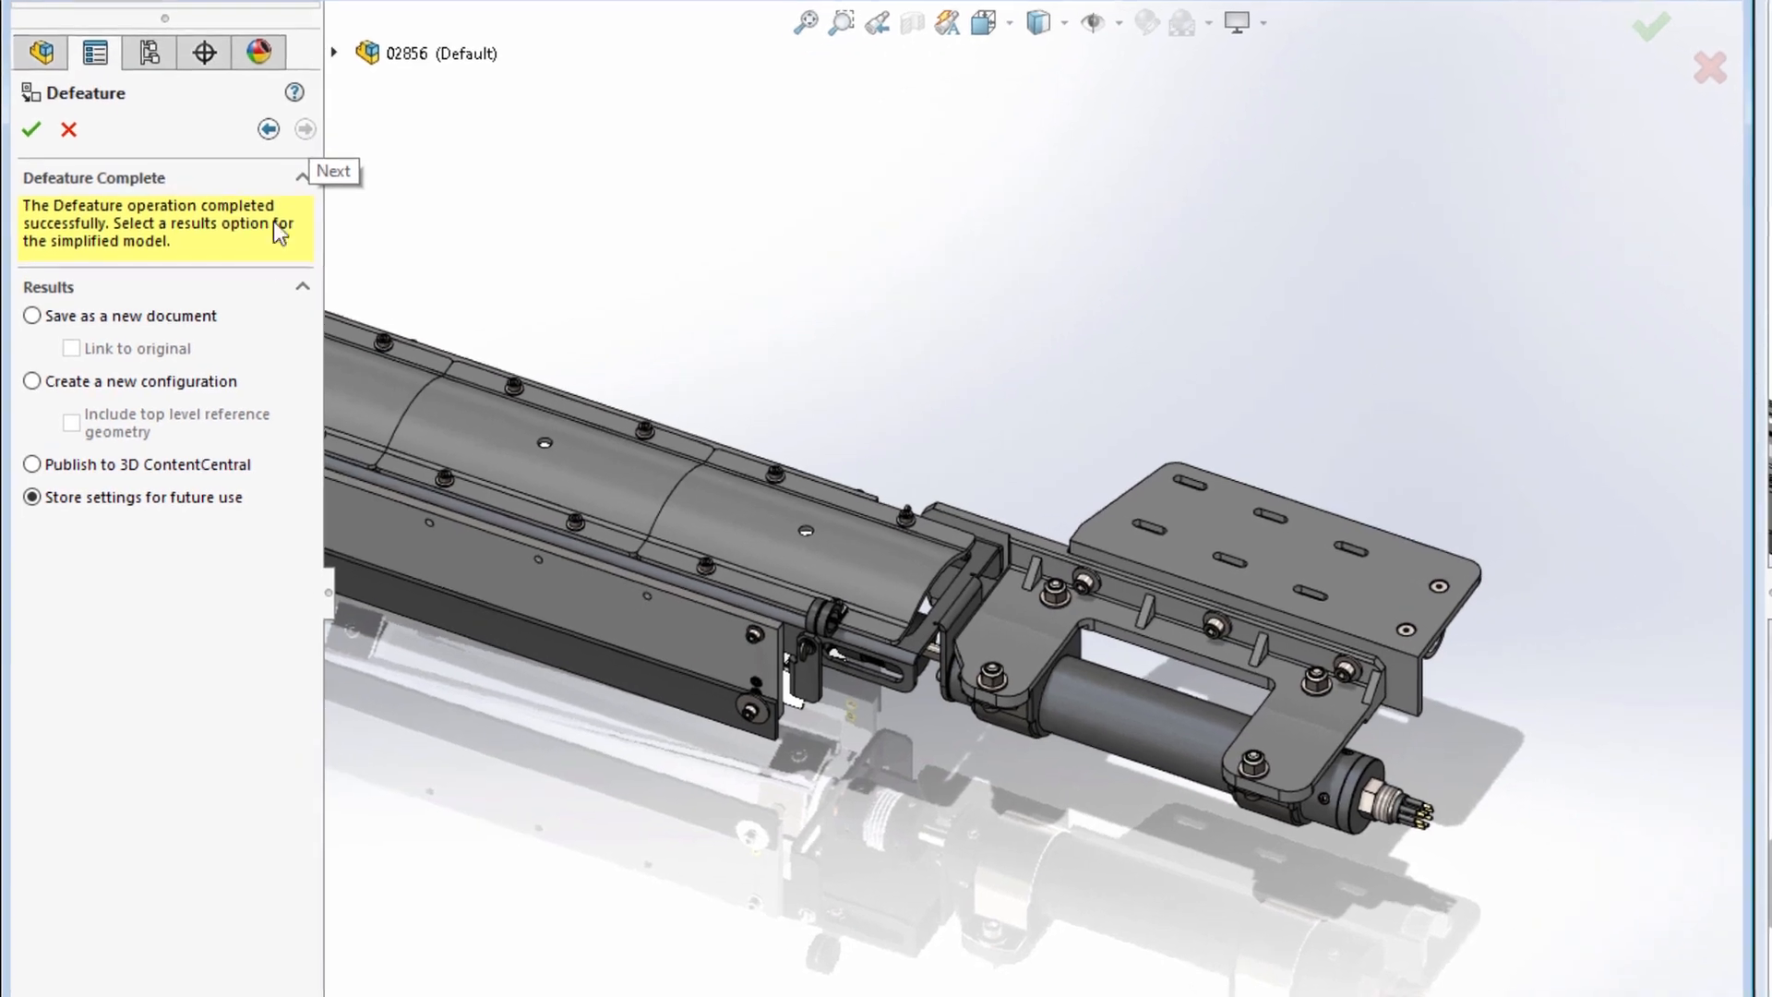
pyautogui.click(174, 382)
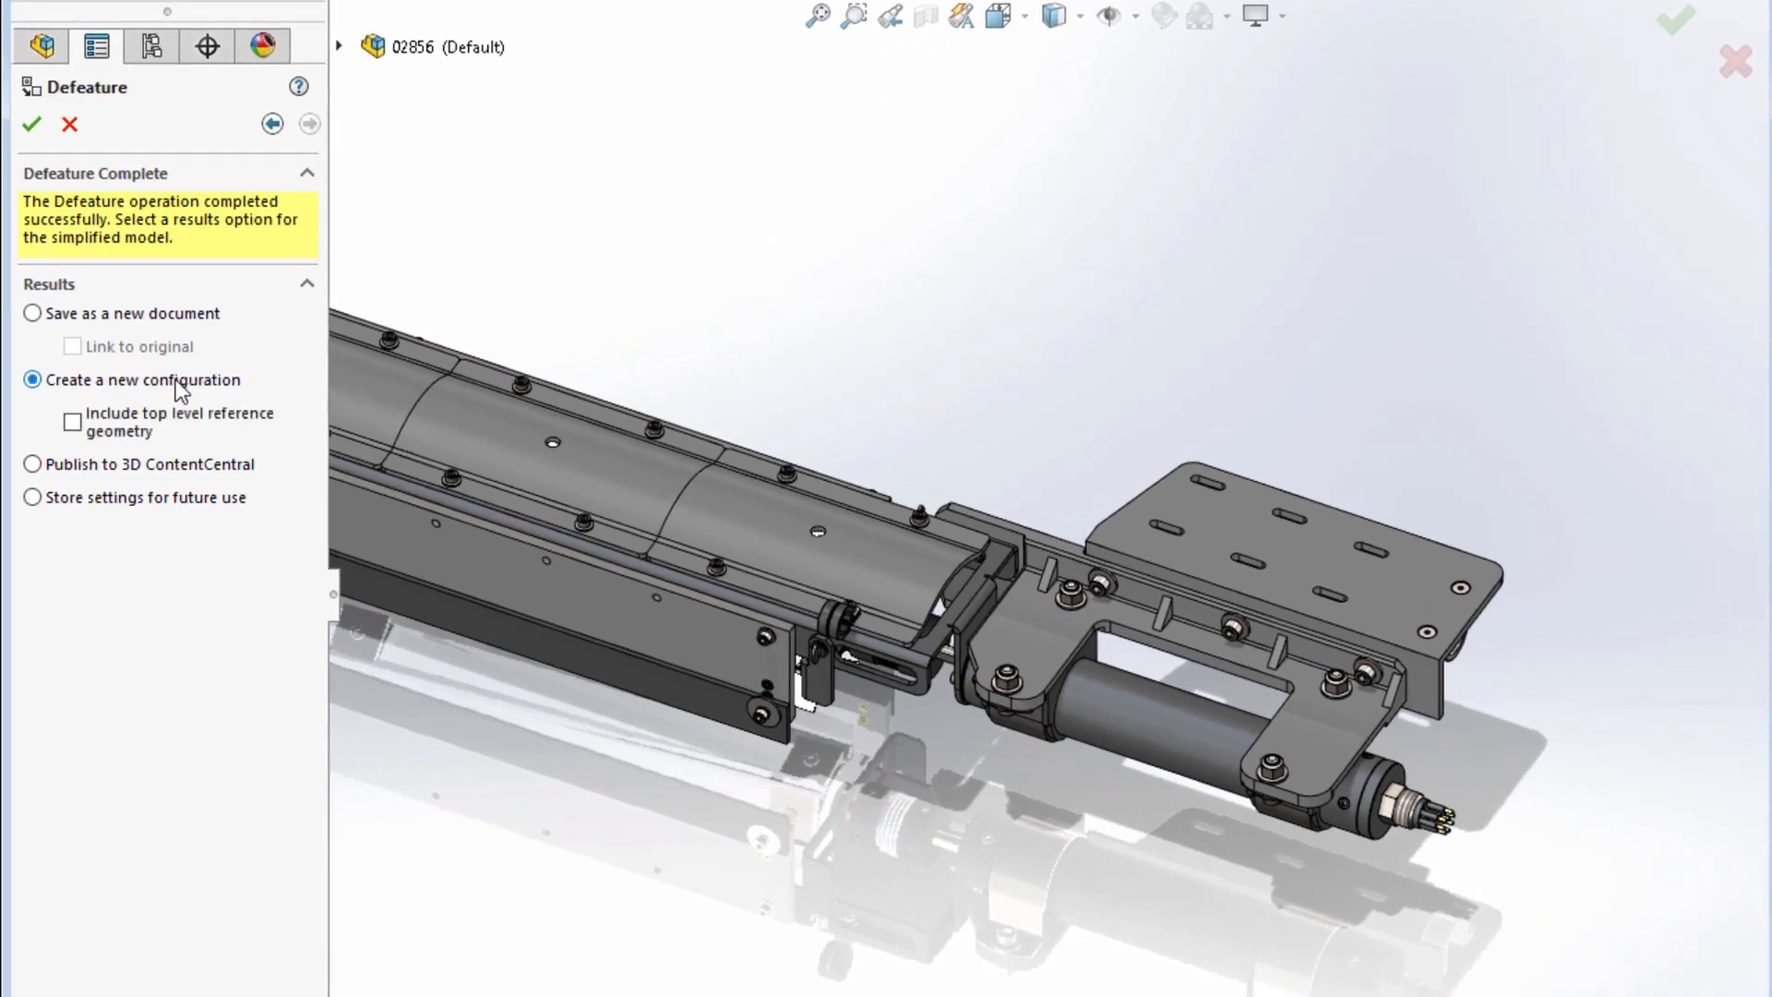
pyautogui.click(32, 125)
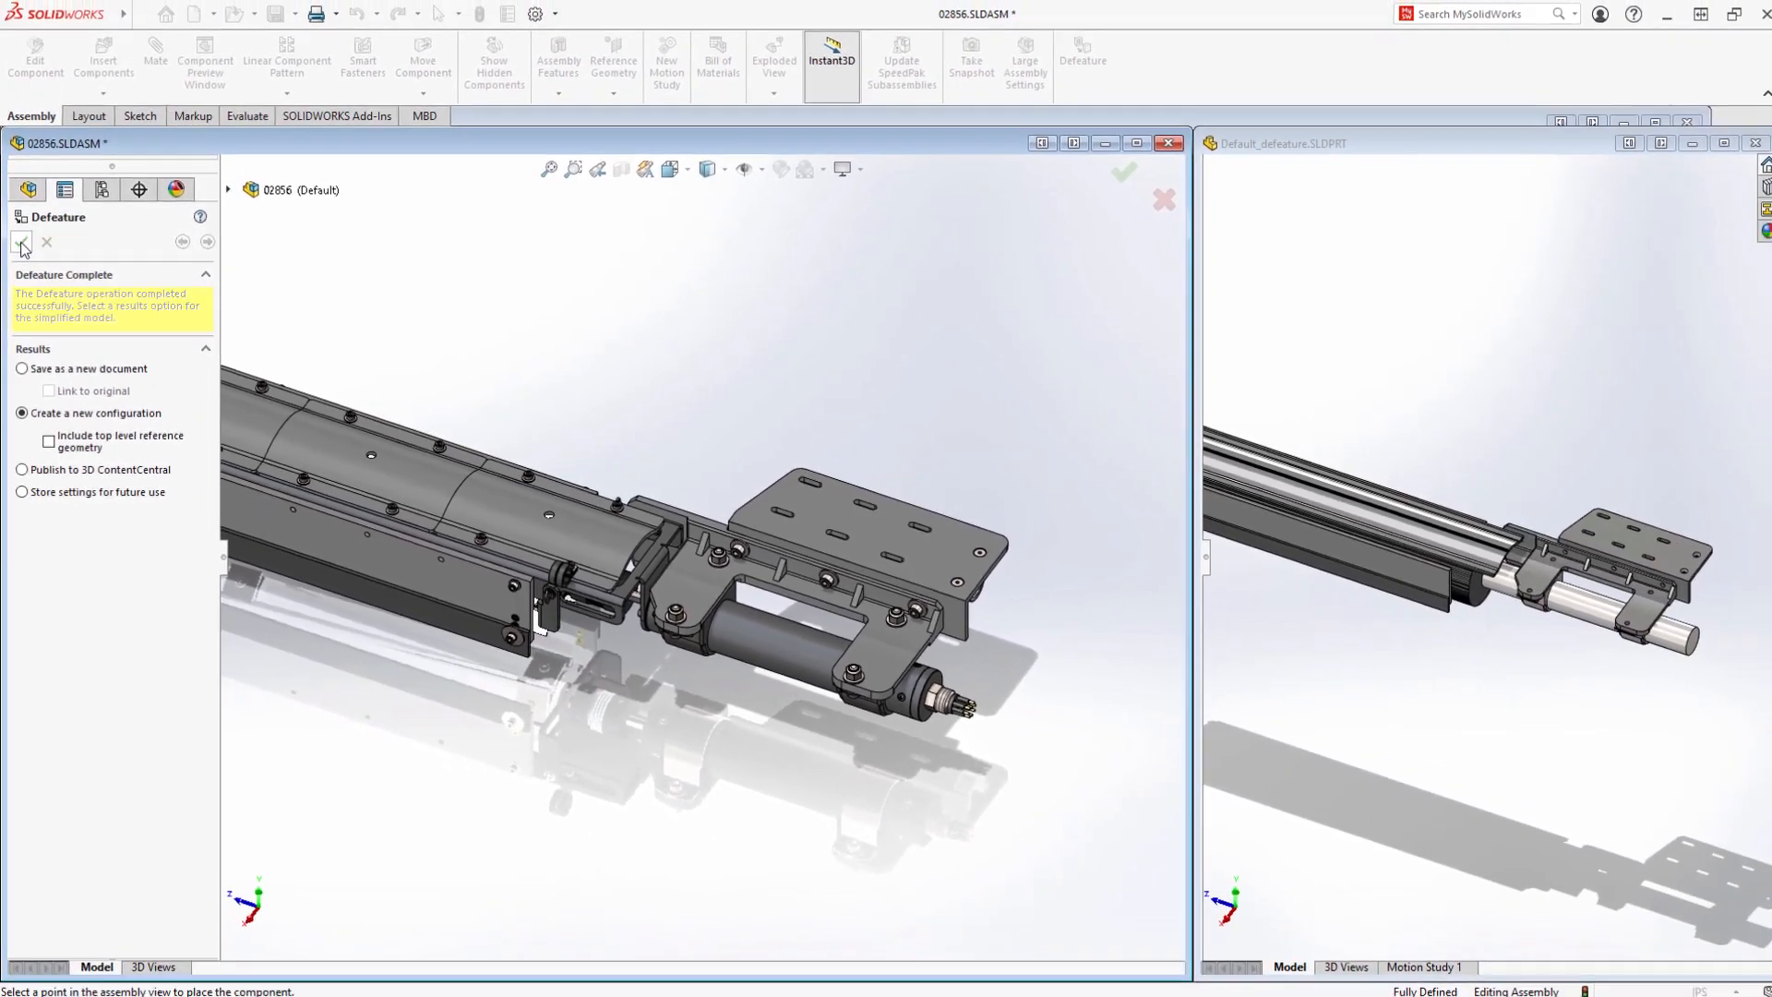
pyautogui.click(22, 244)
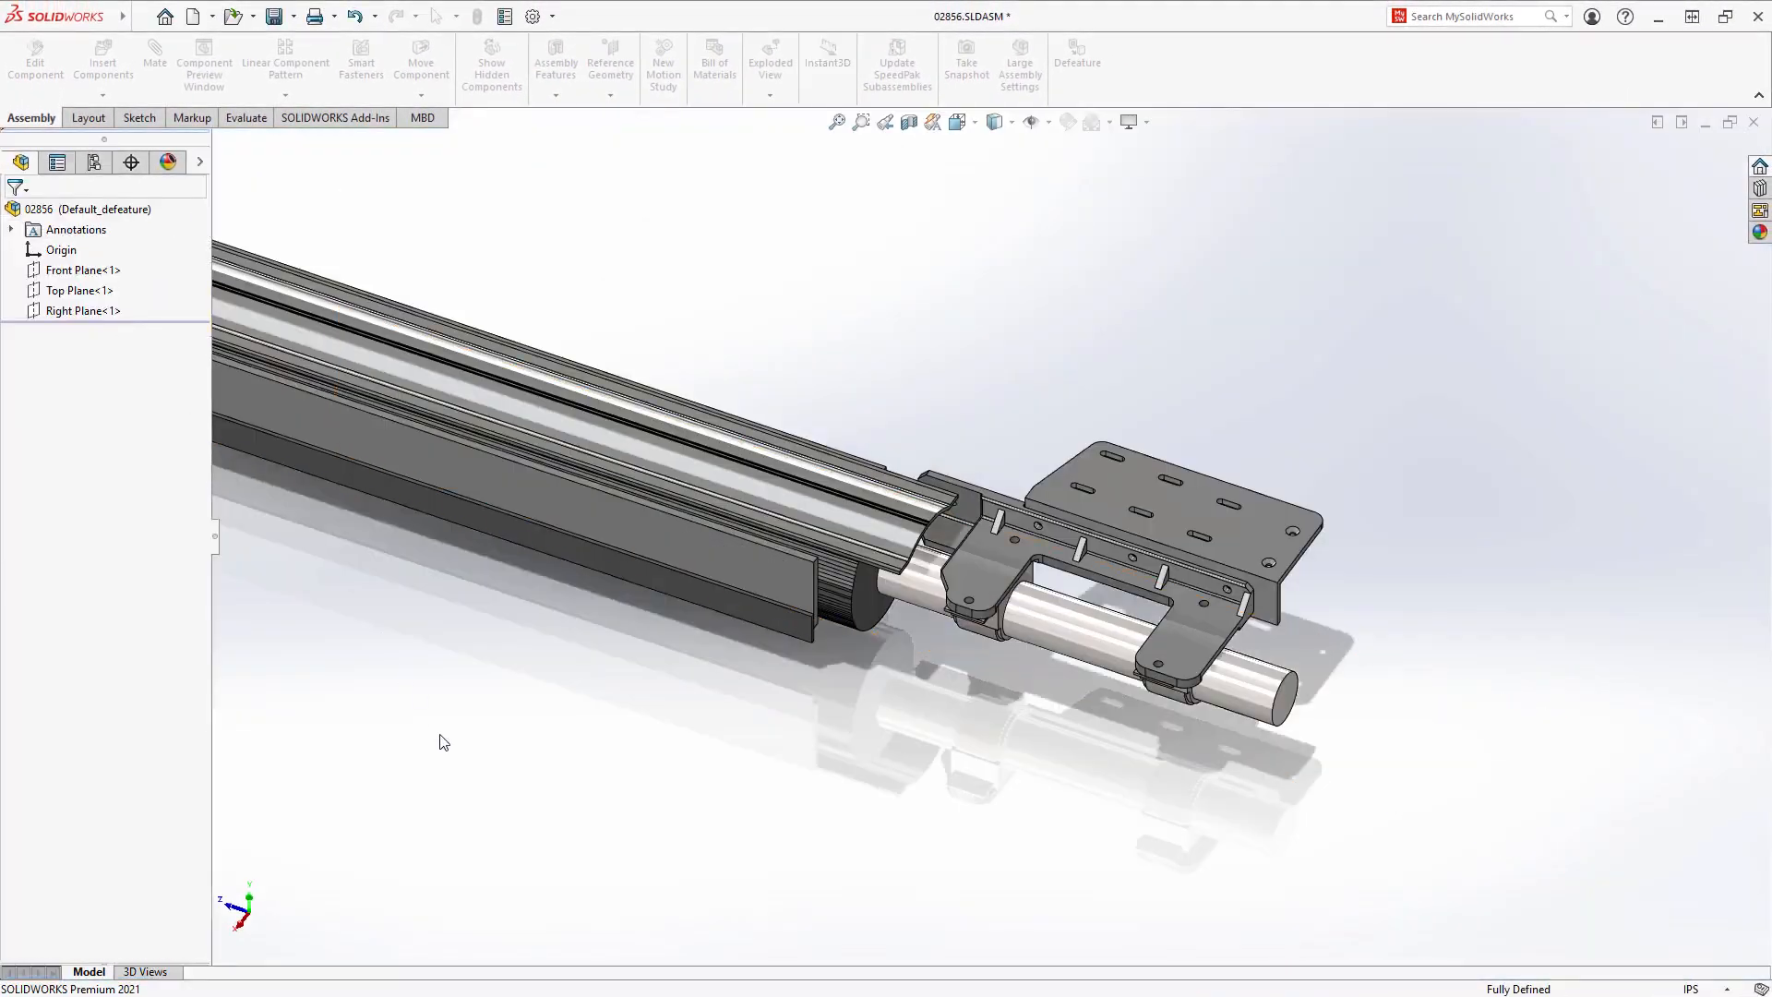
pyautogui.hotkey('ctrl', '7')
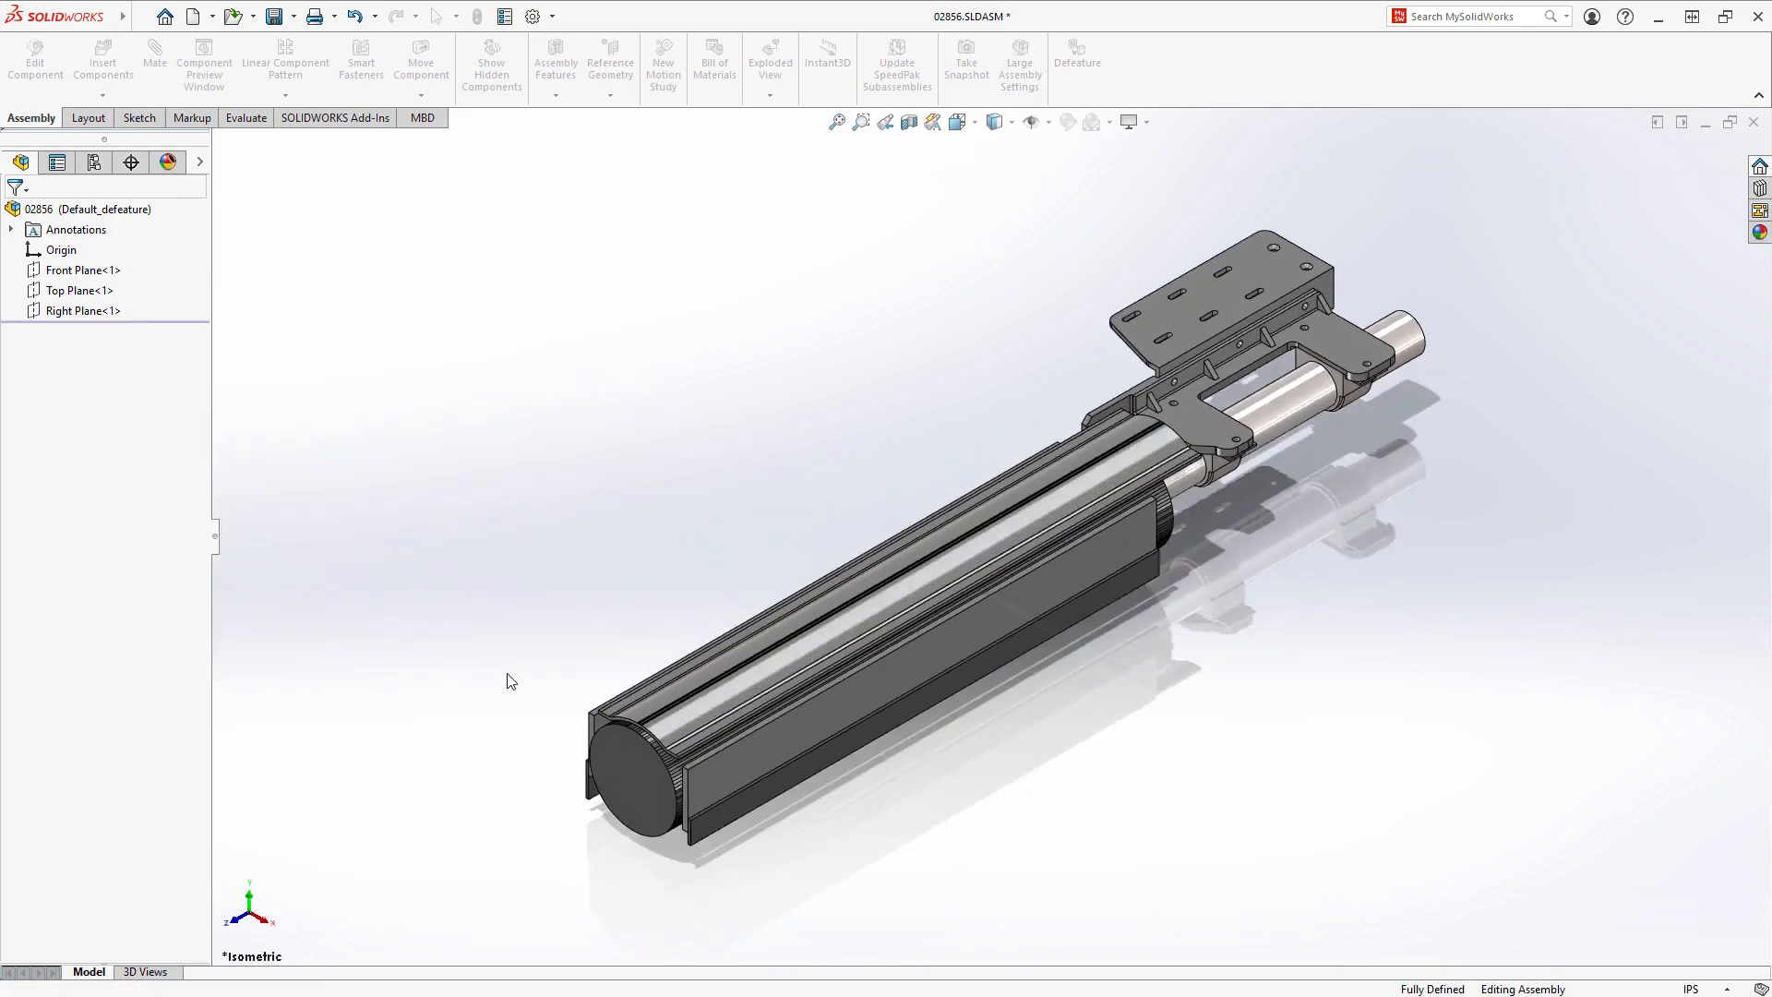
pyautogui.moveTo(510, 681); pyautogui.dragTo(486, 616, button='middle')
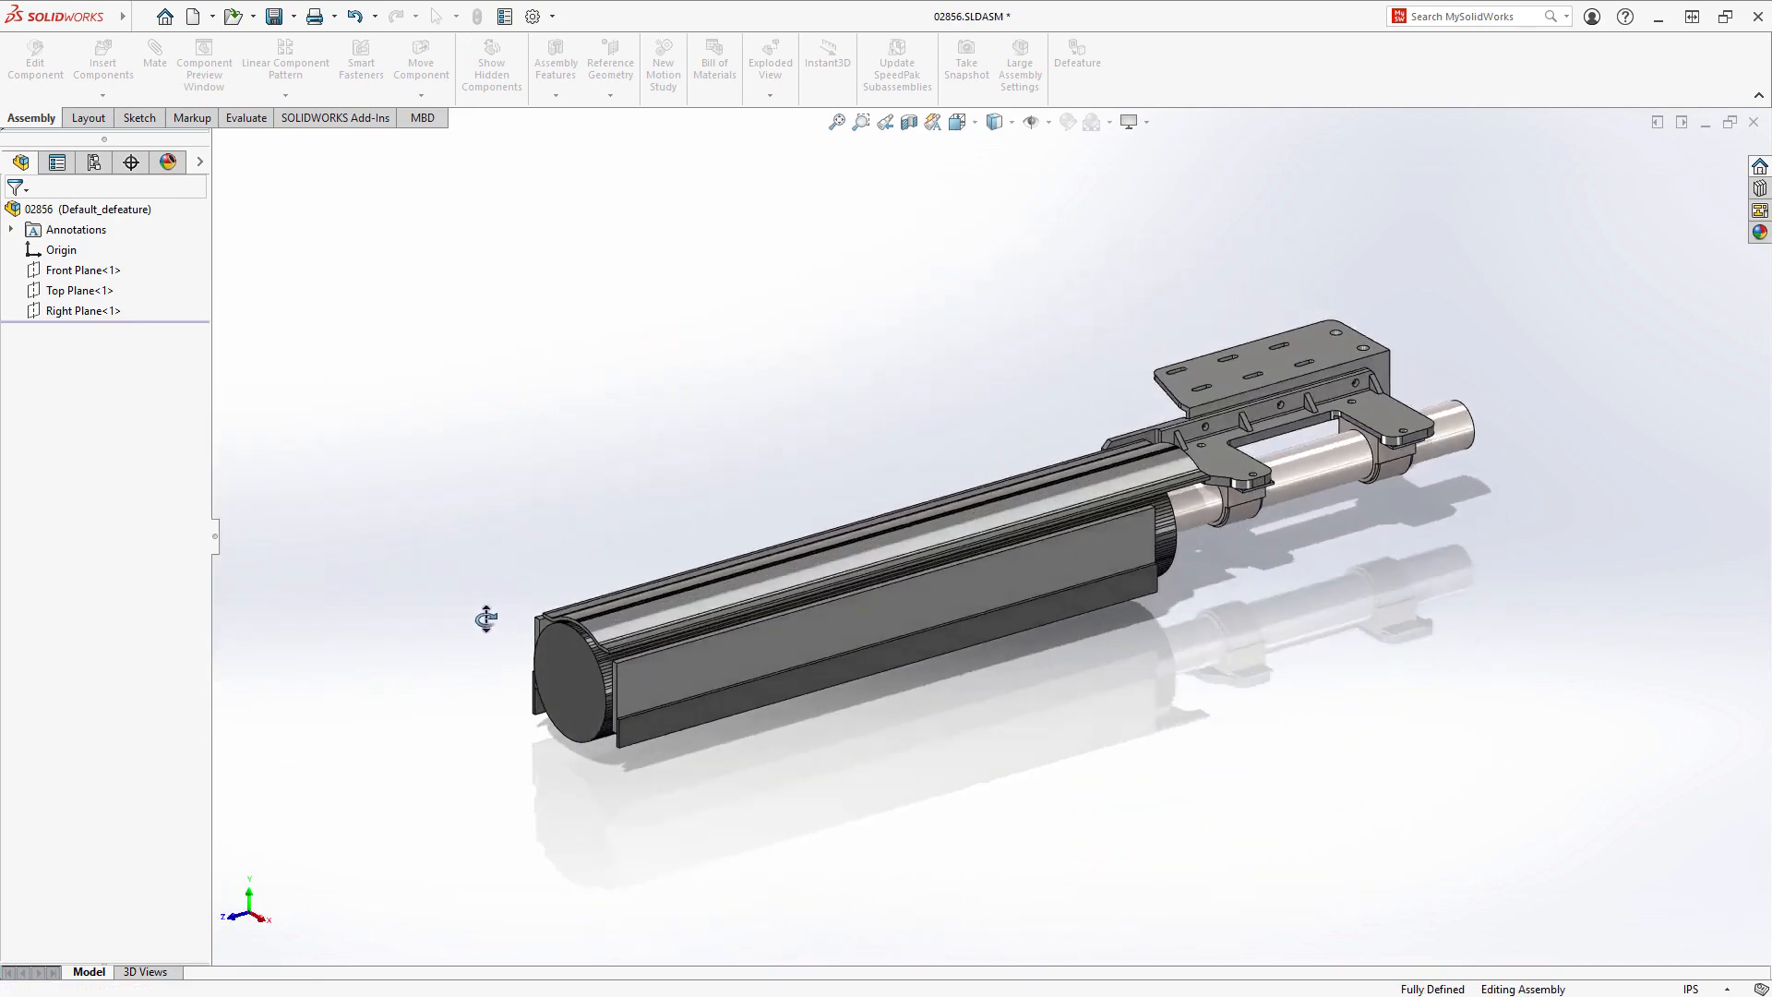
# - Reactivate the Default configuration of assembly 02856 and return to its feature tree
pyautogui.click(94, 163)
pyautogui.click(32, 245)
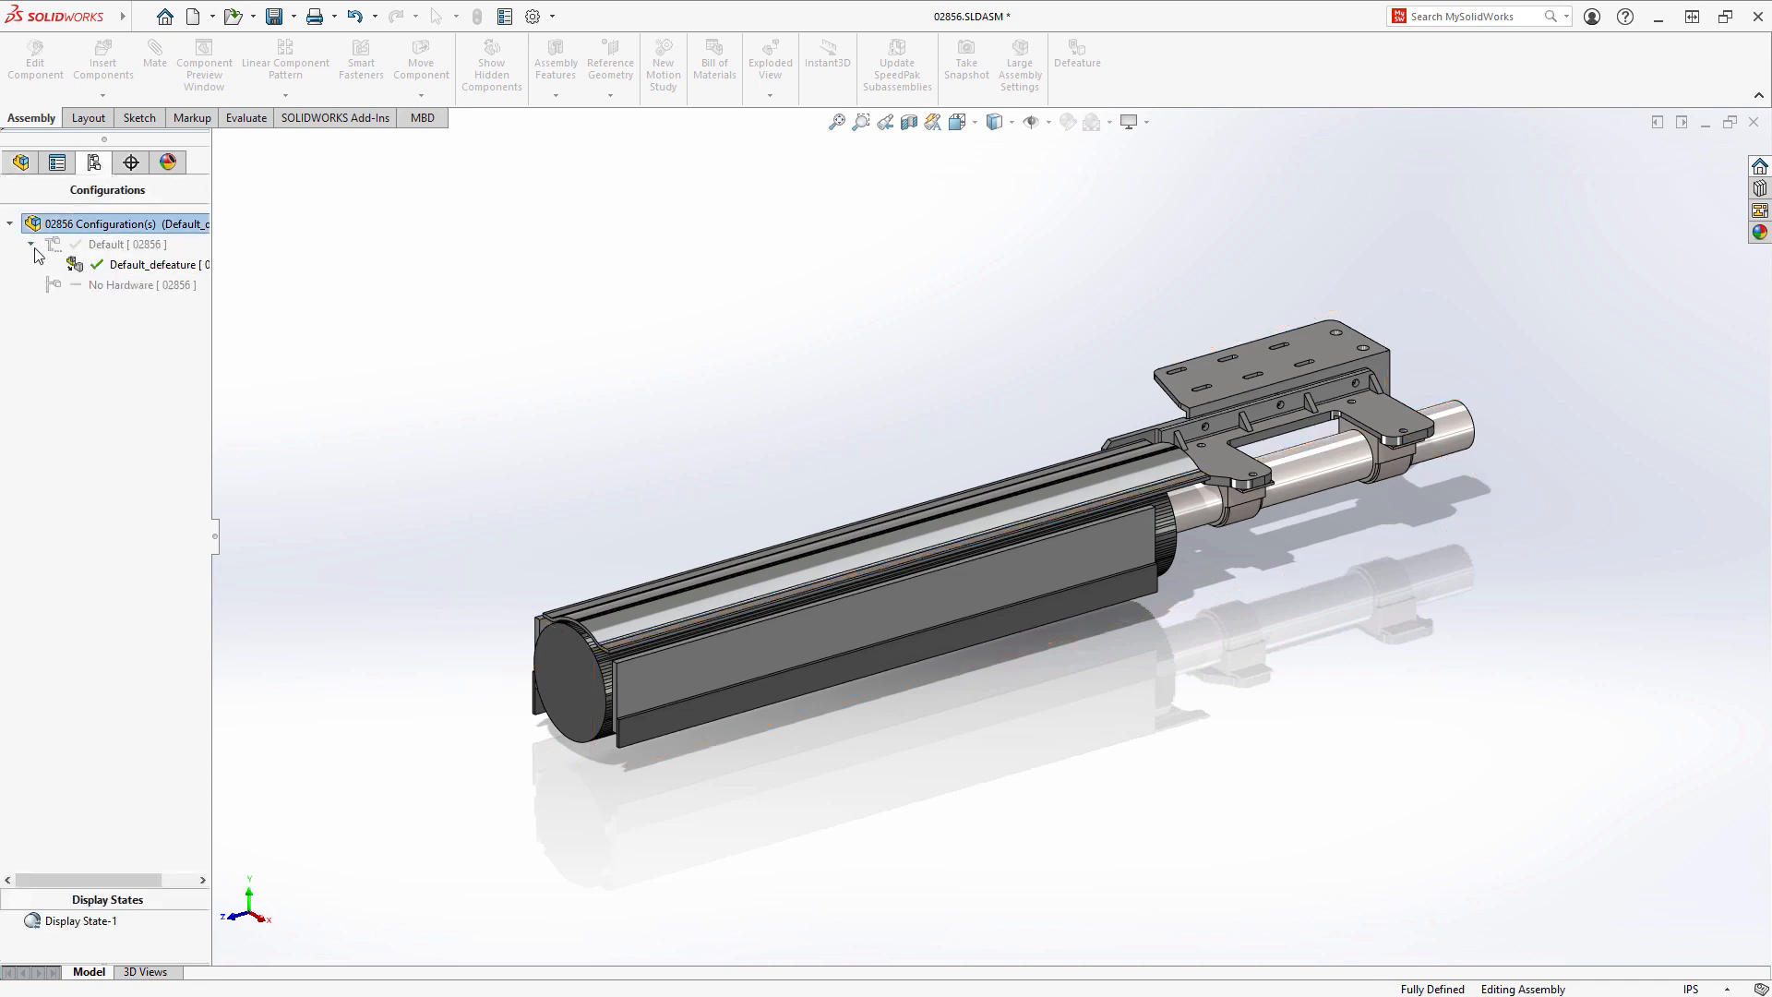
pyautogui.doubleClick(48, 246)
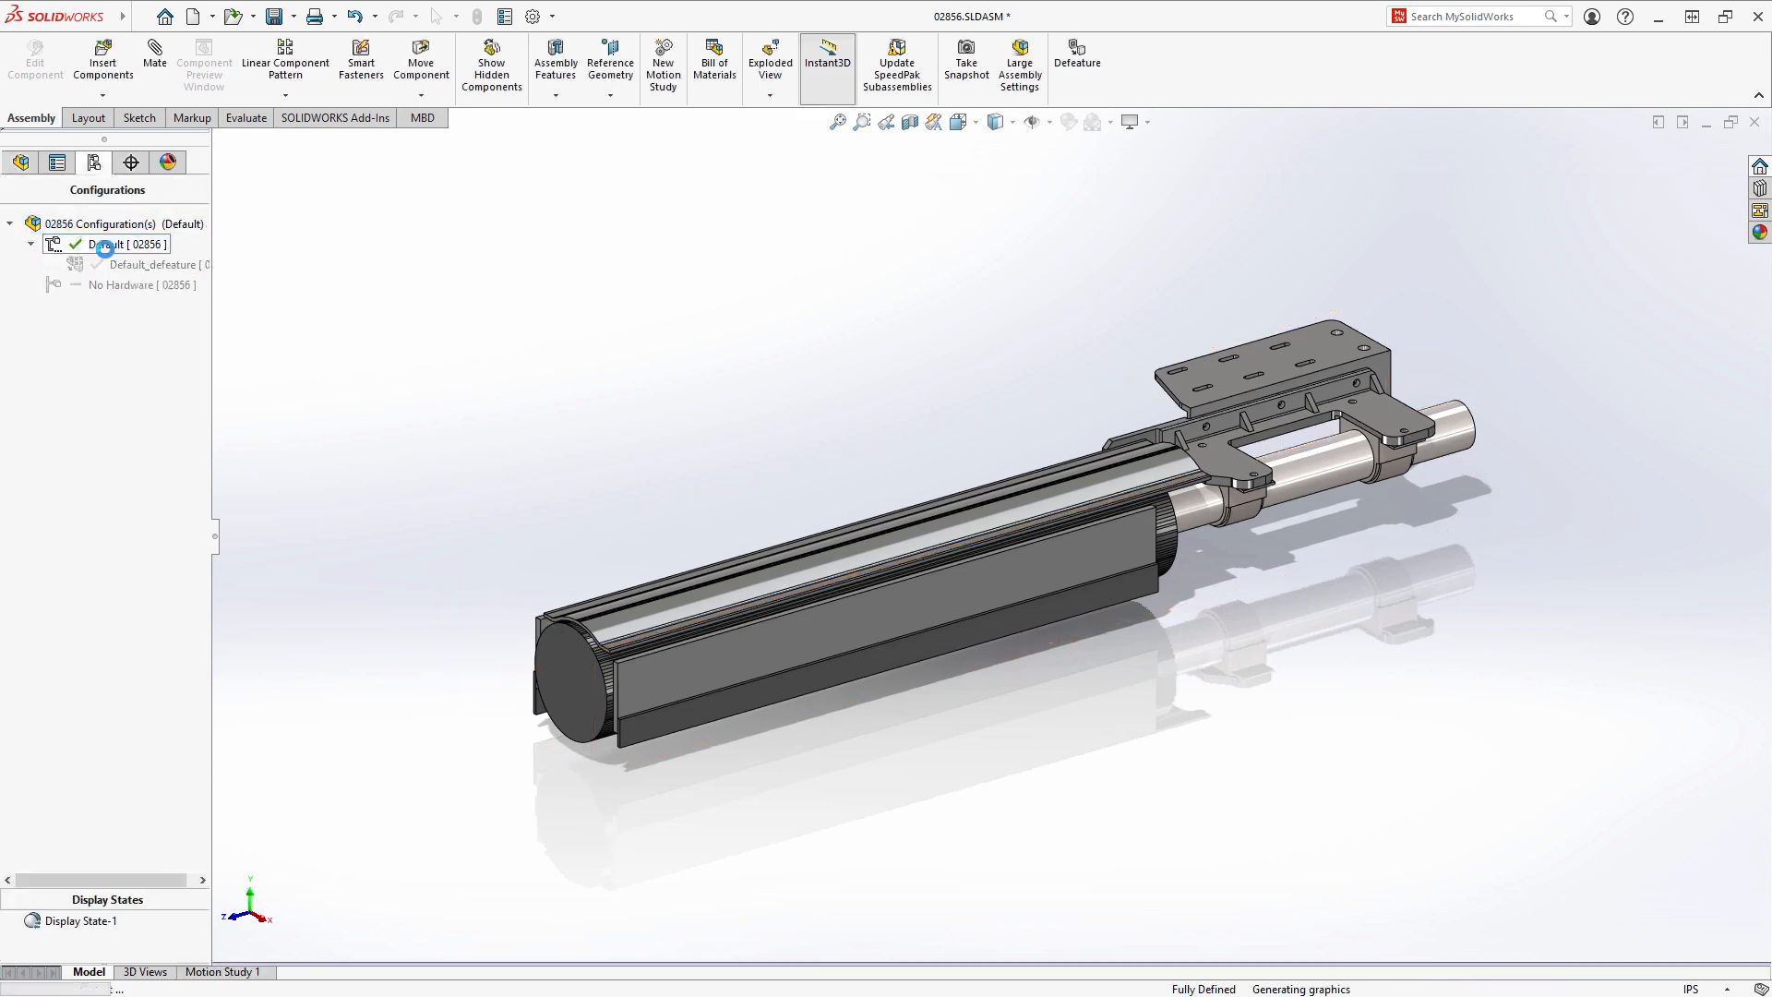
pyautogui.click(20, 163)
# - Switch to the top-level assembly 02800 and make subassembly 02856 in the Auger Brush folder use its defeatured version
pyautogui.hotkey('ctrl', 'Tab')
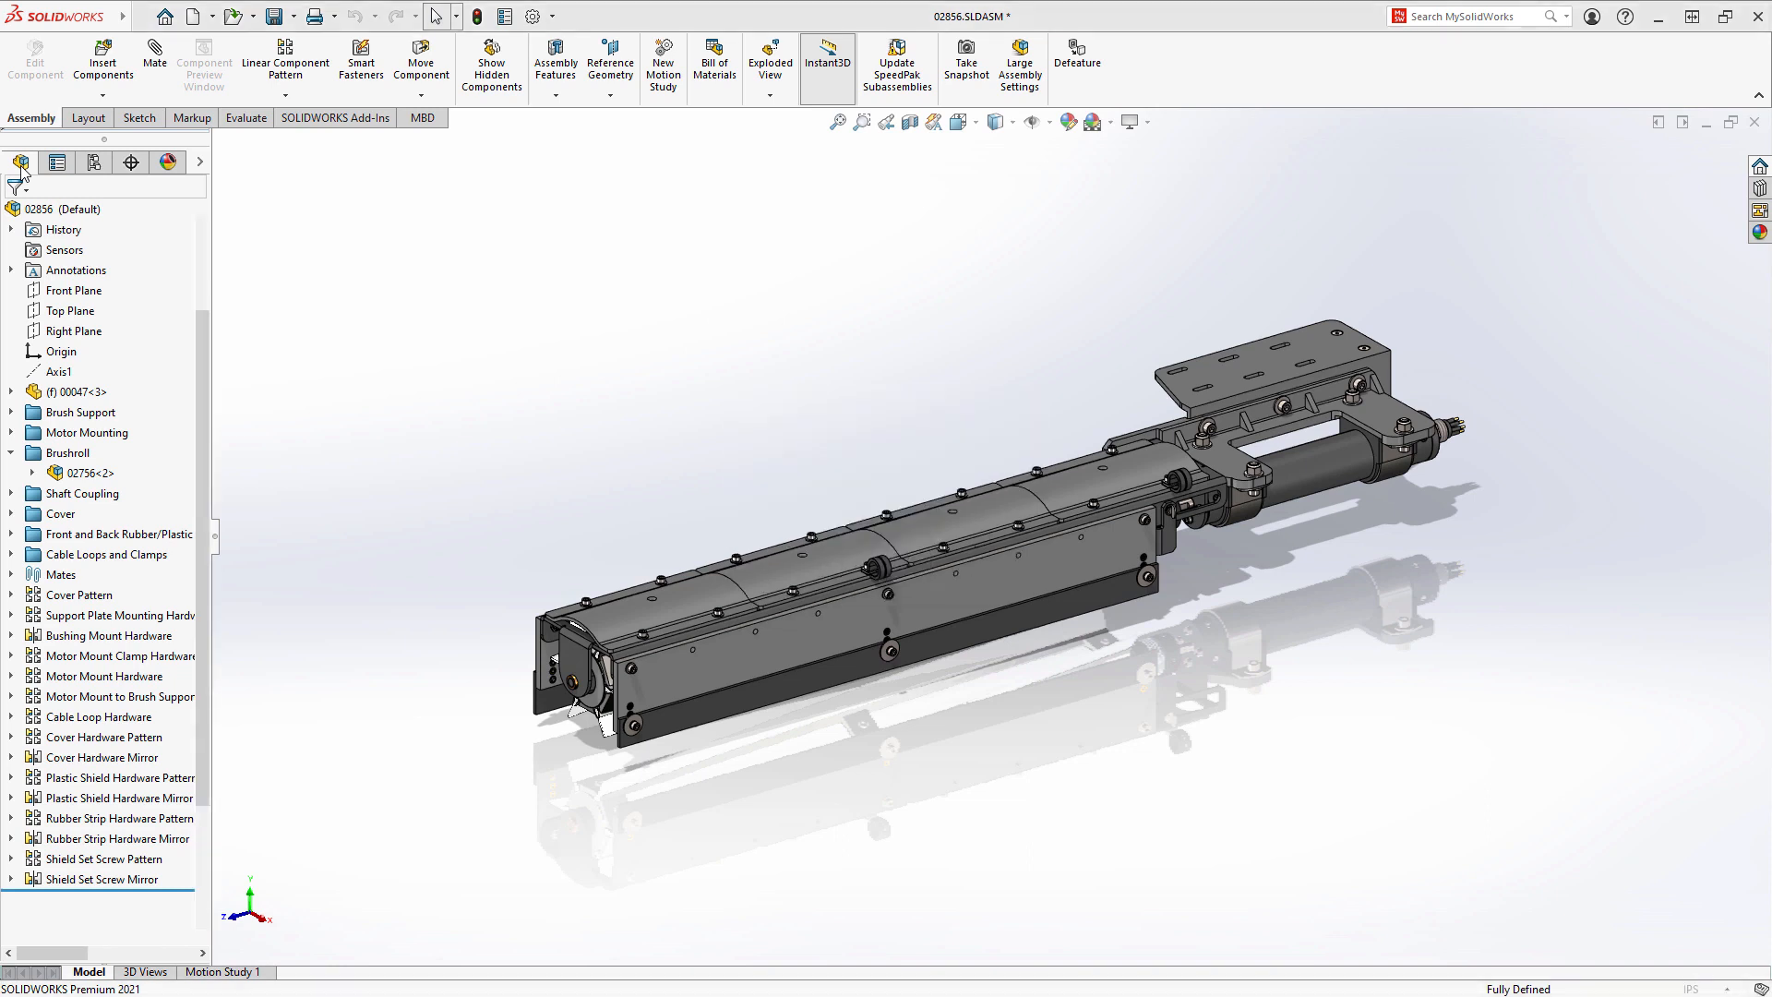
pyautogui.hotkey('ctrl', 'Tab')
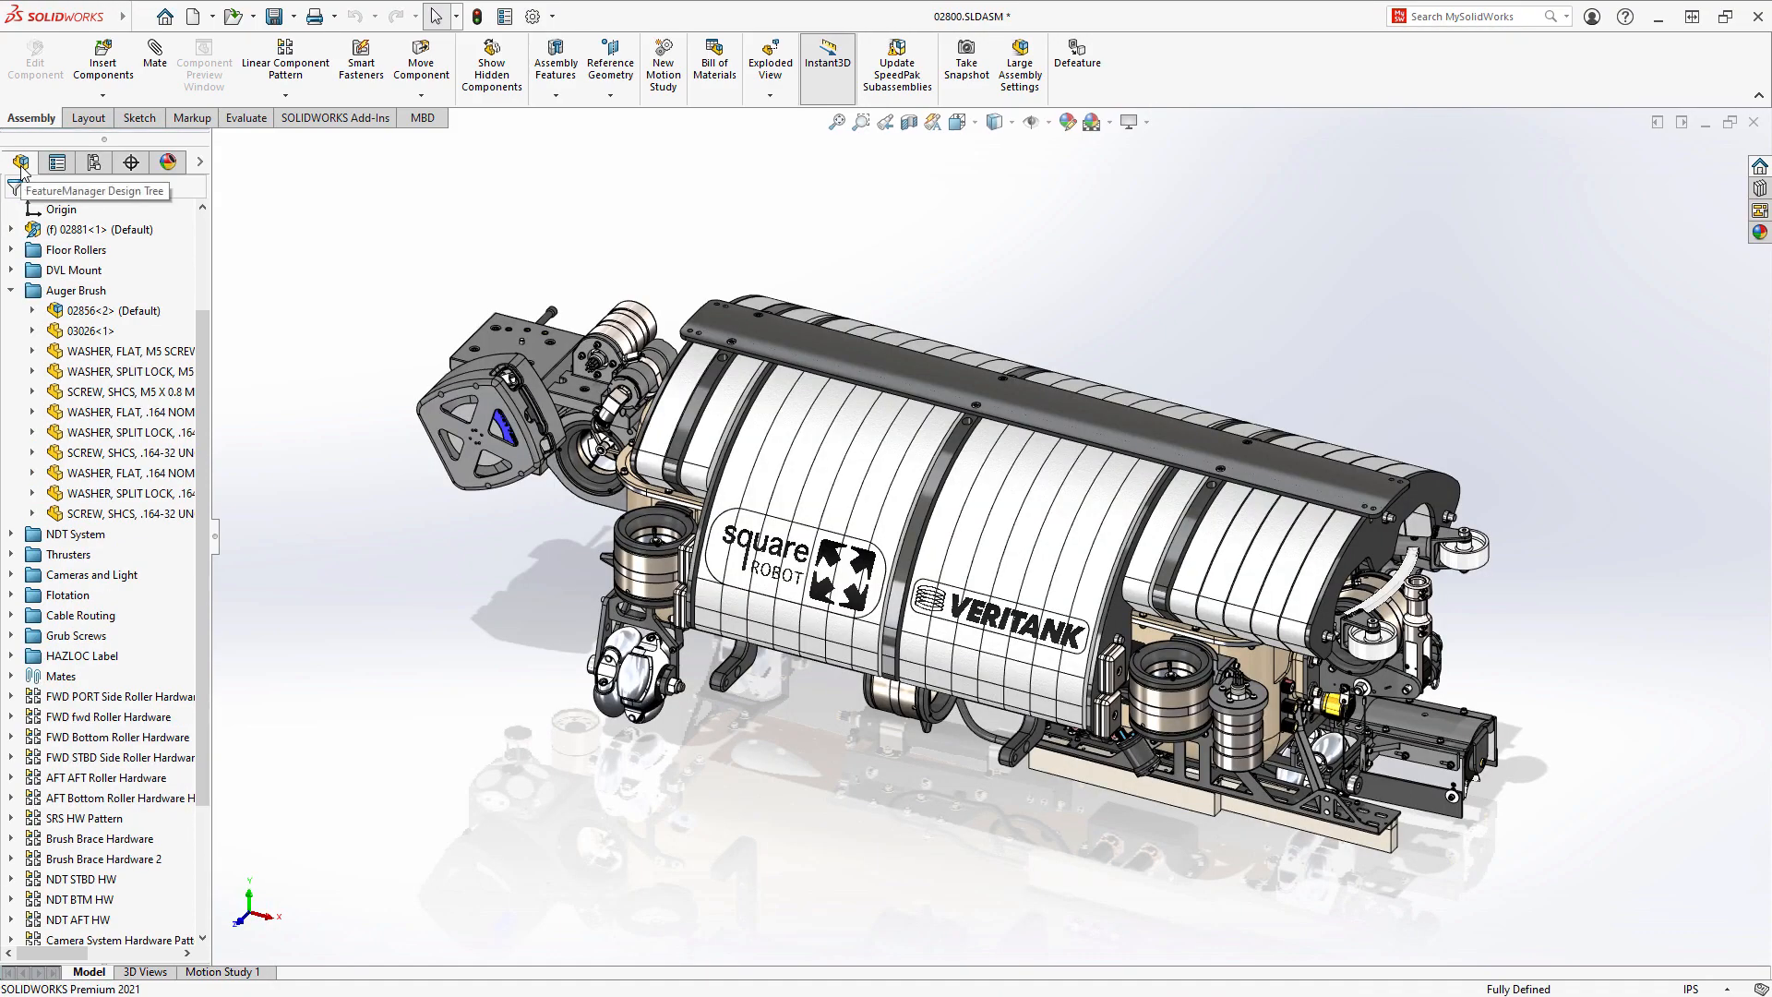
pyautogui.moveTo(1048, 830); pyautogui.dragTo(673, 510, button='middle')
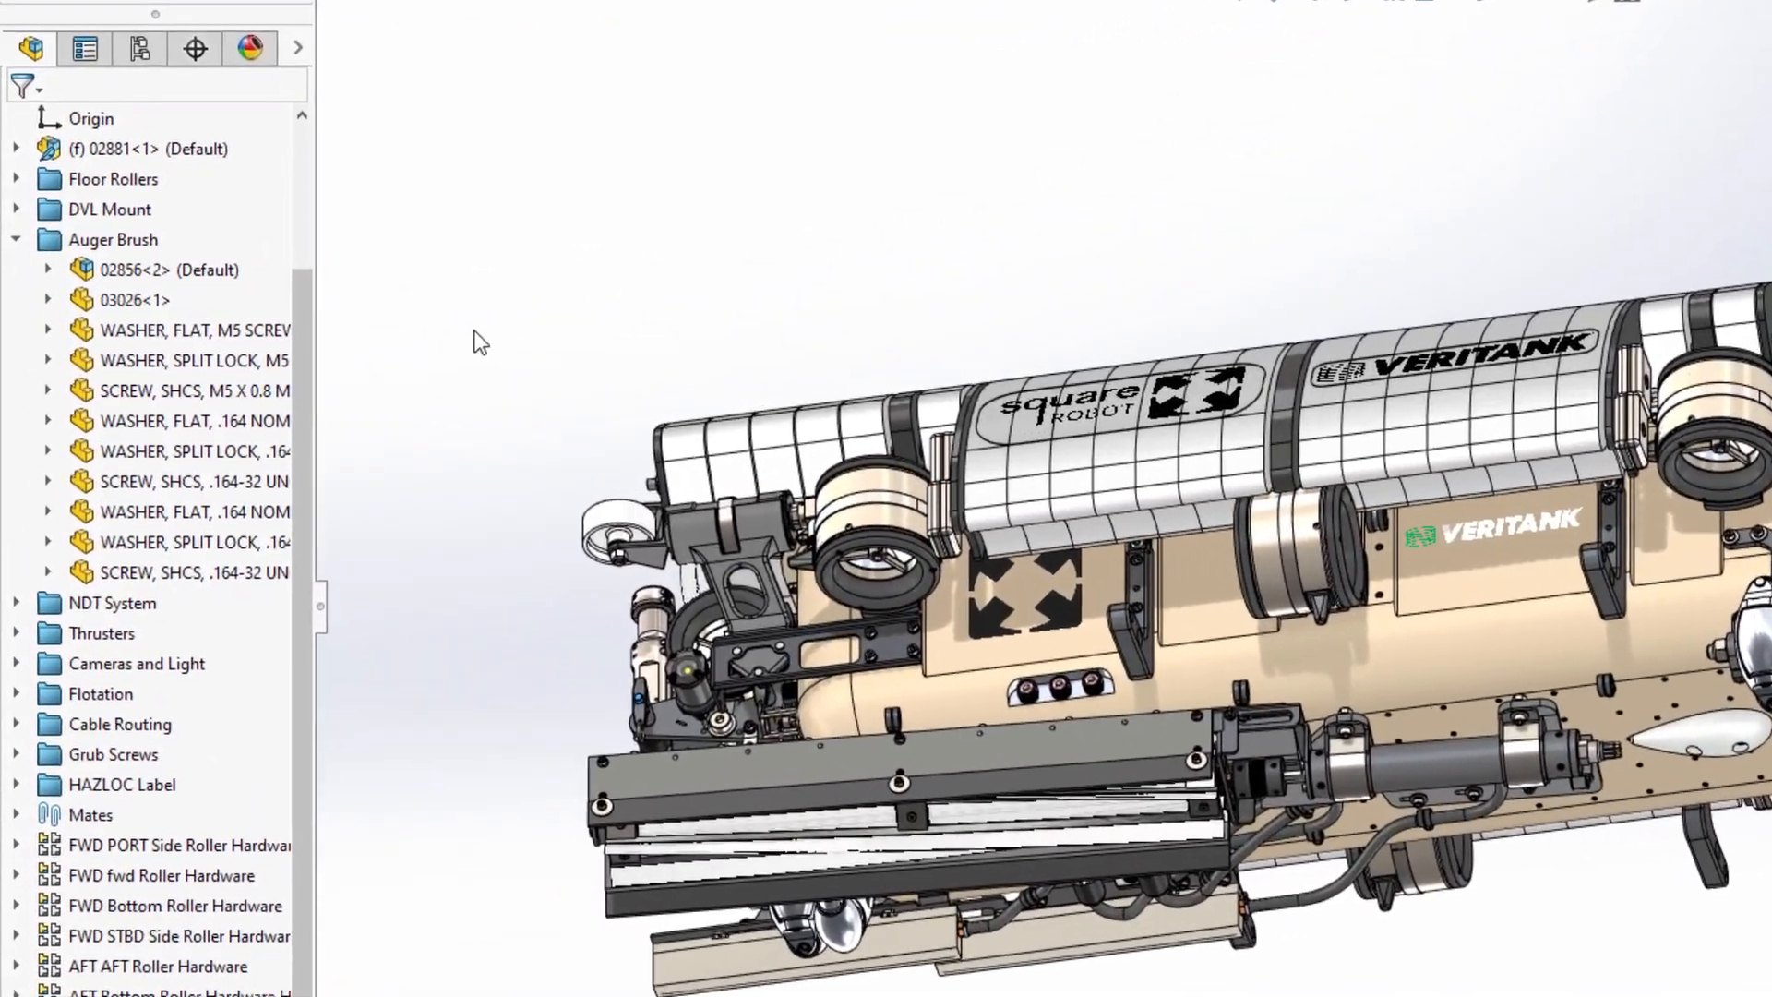
pyautogui.rightClick(207, 269)
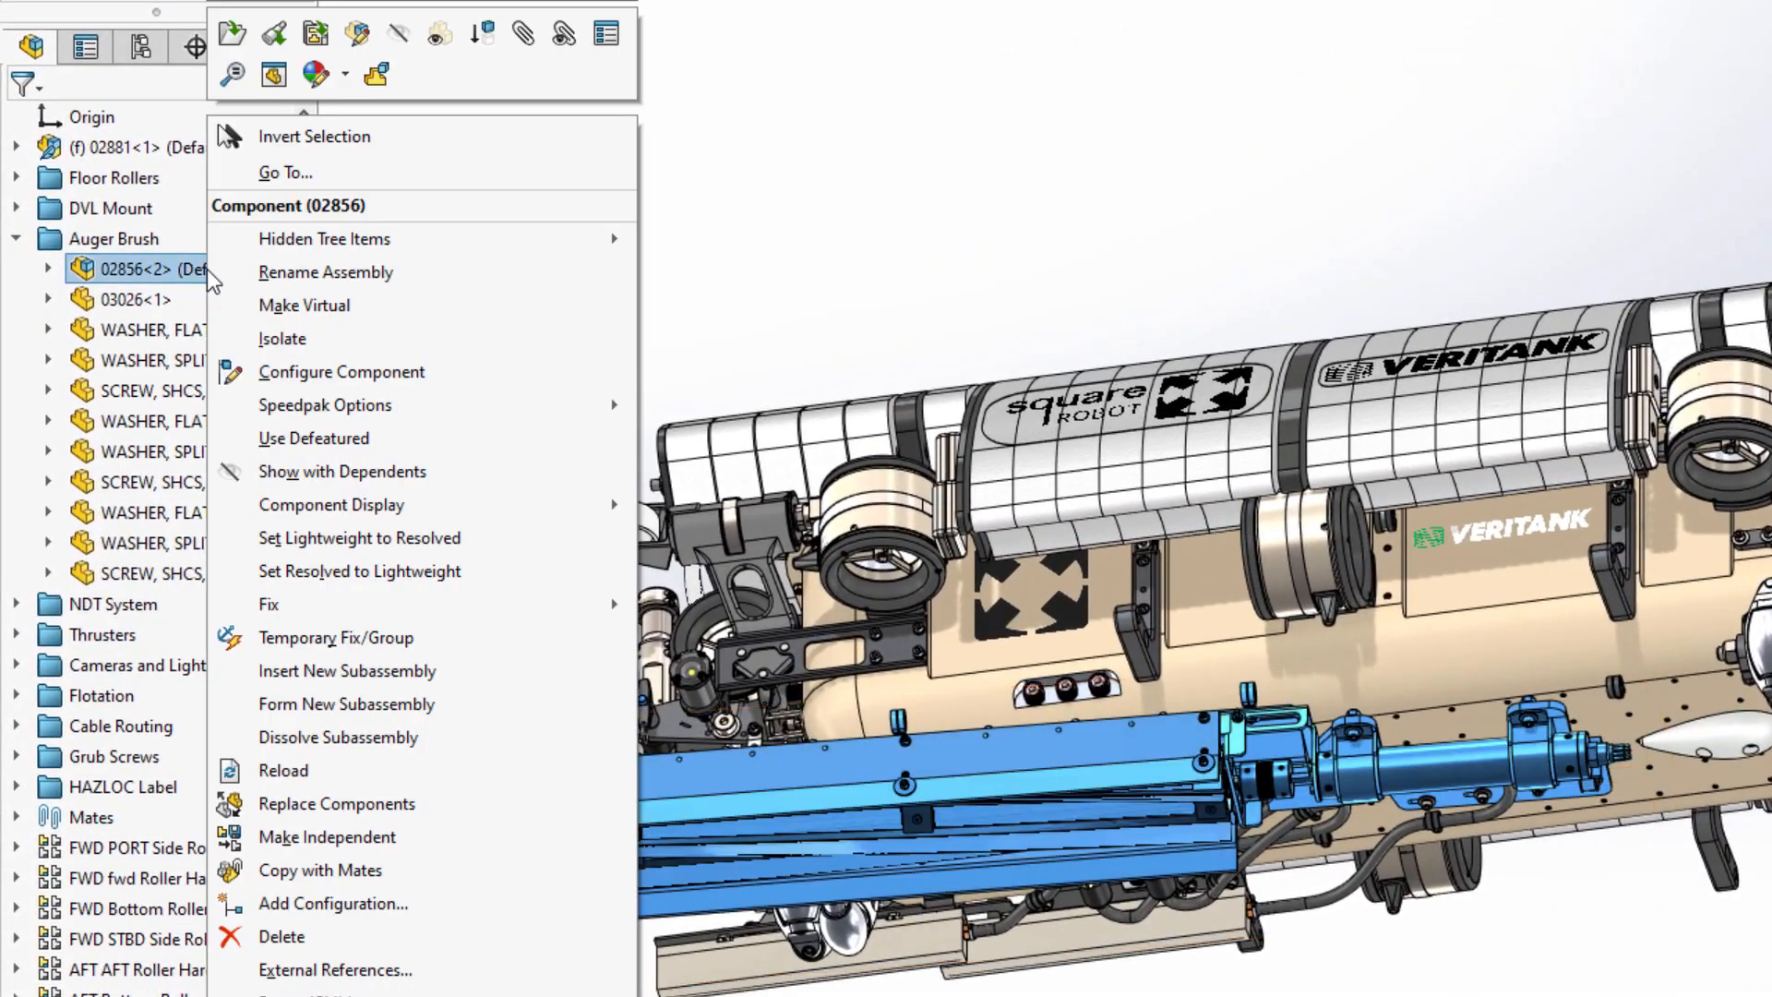
pyautogui.click(351, 449)
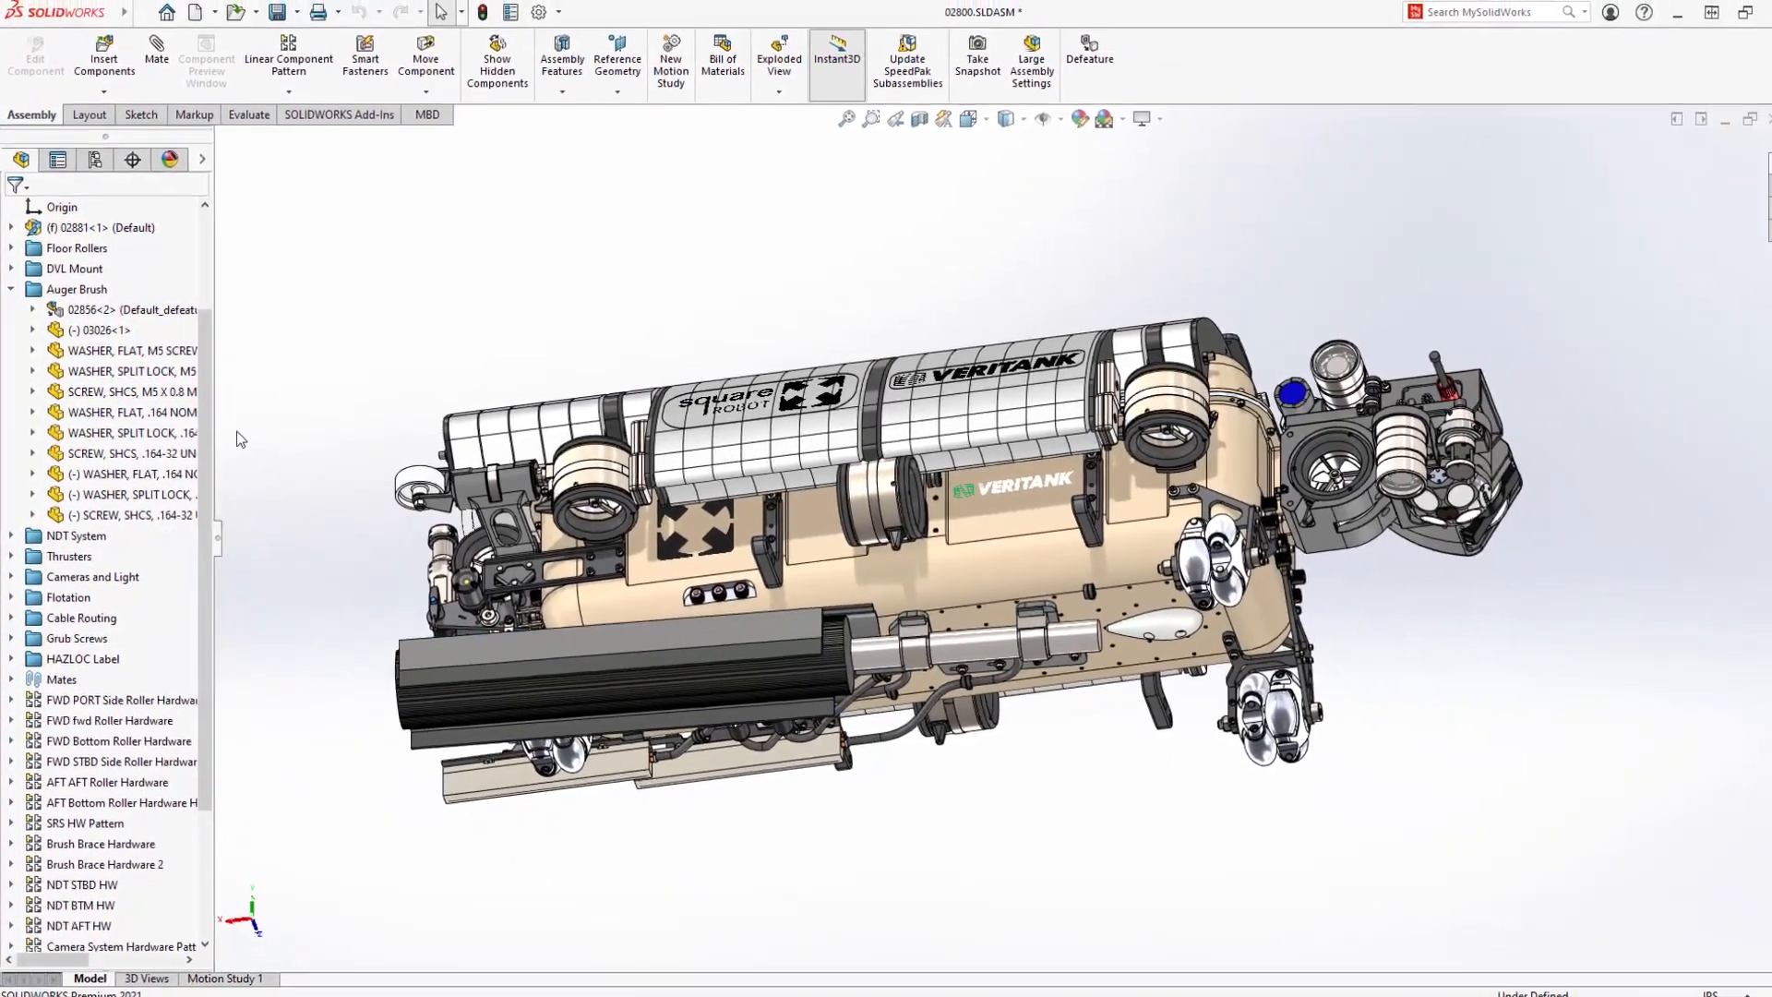
pyautogui.moveTo(242, 436); pyautogui.dragTo(587, 741, button='middle')
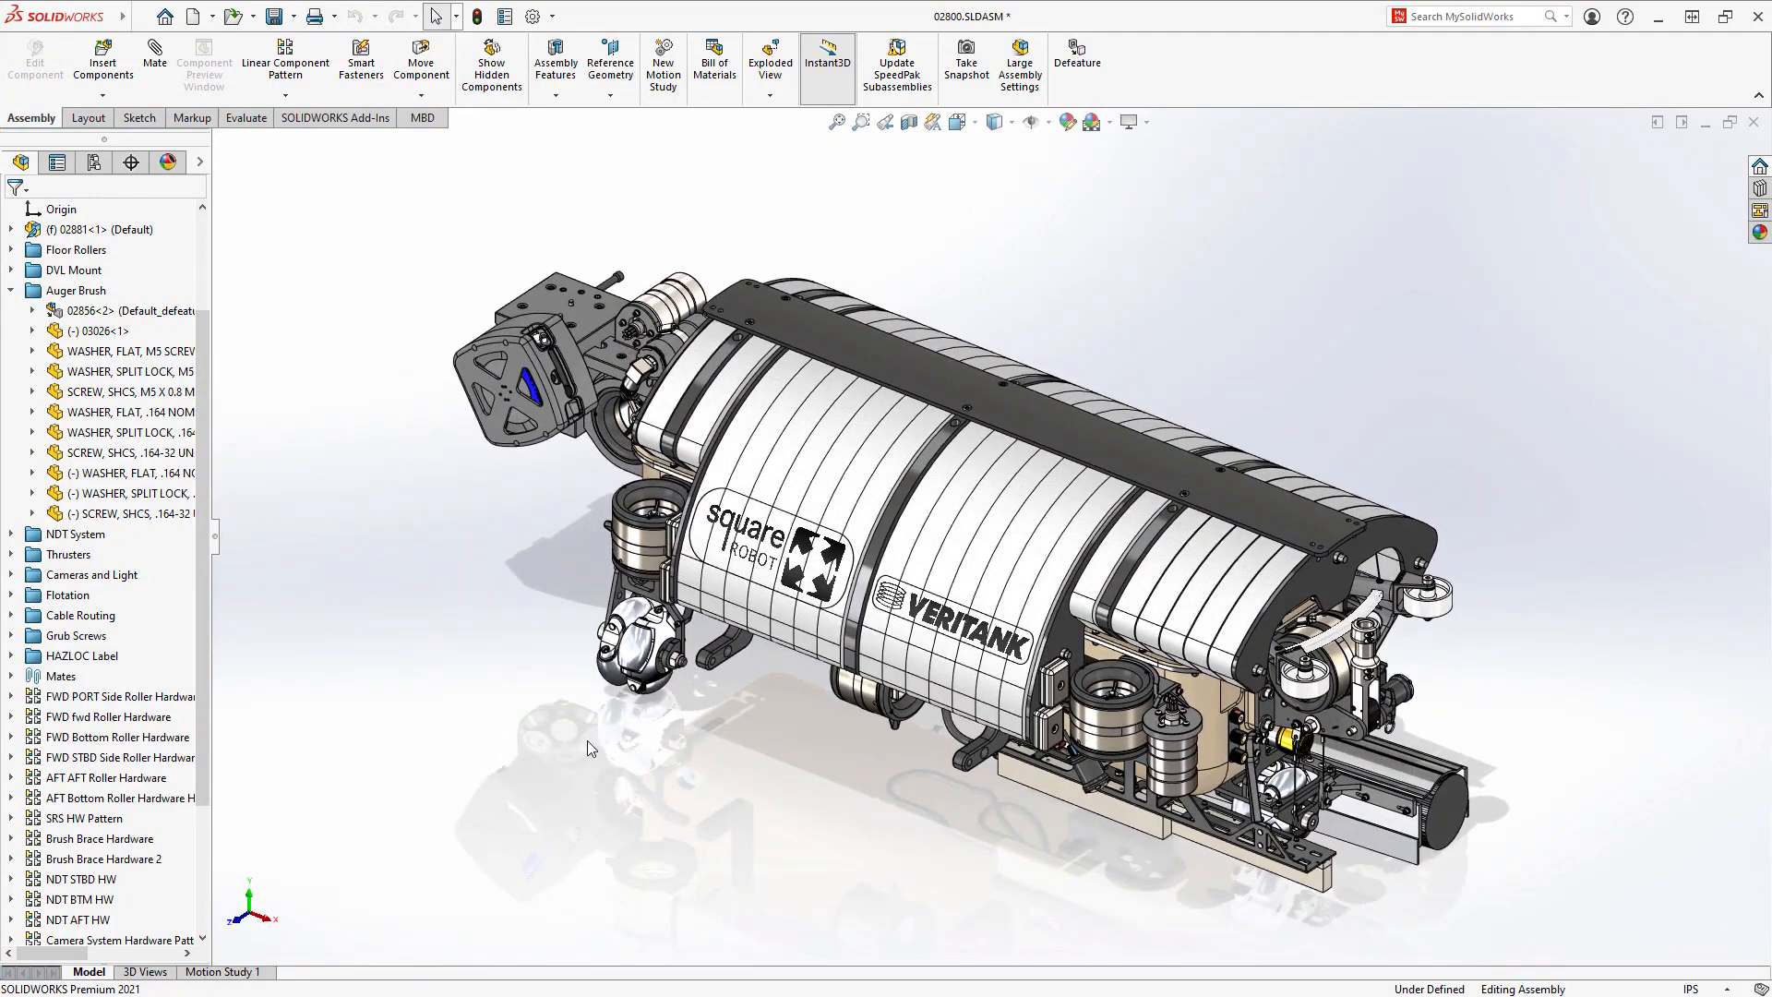